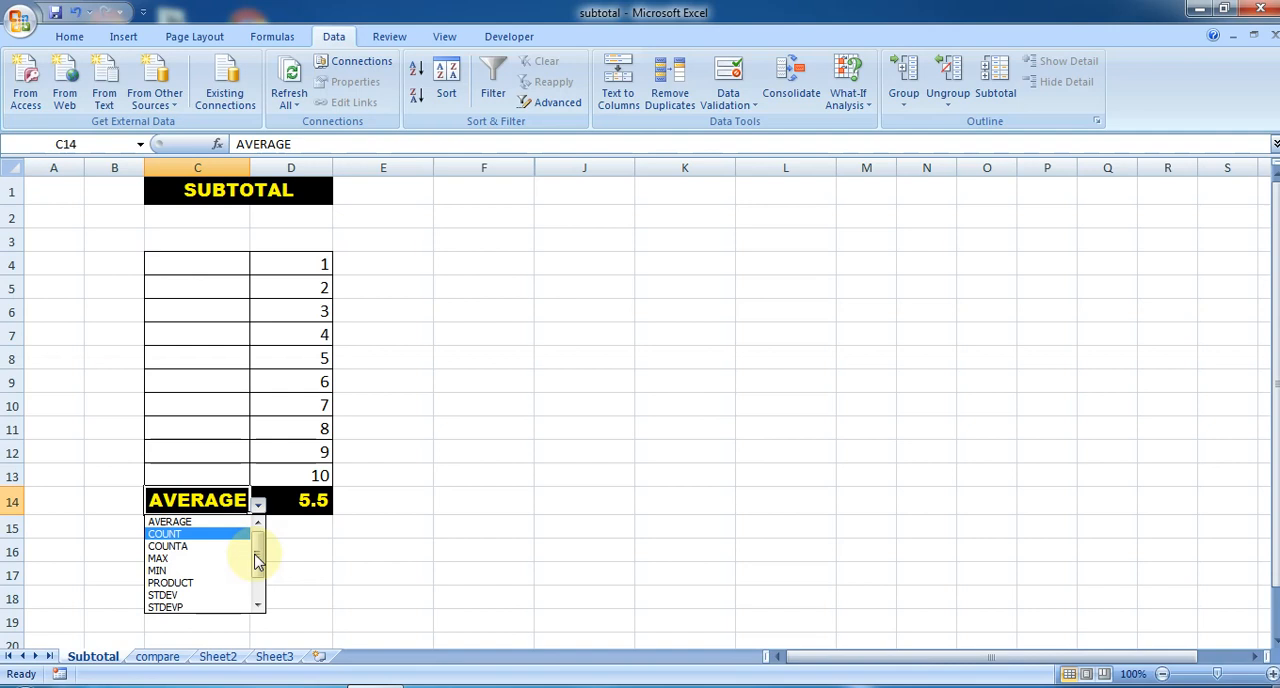
- Choose COUNTA from the function list in cell C14
left_click(258, 505)
left_click(258, 505)
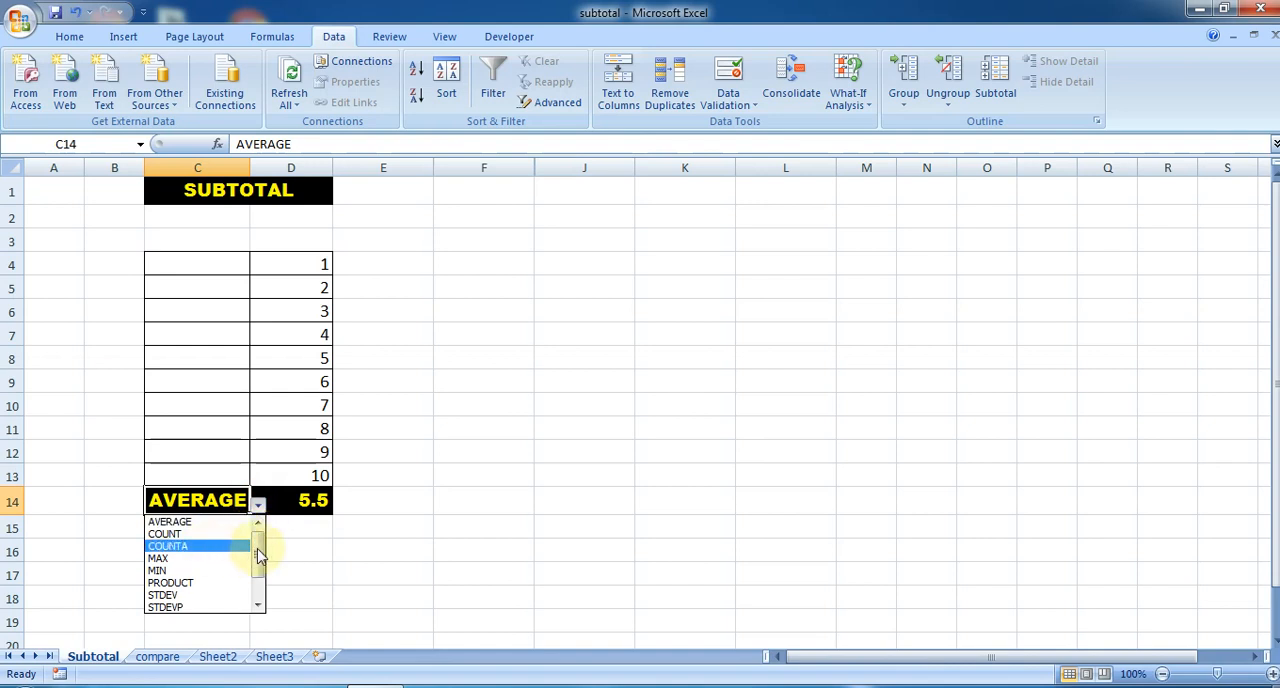
left_click(190, 546)
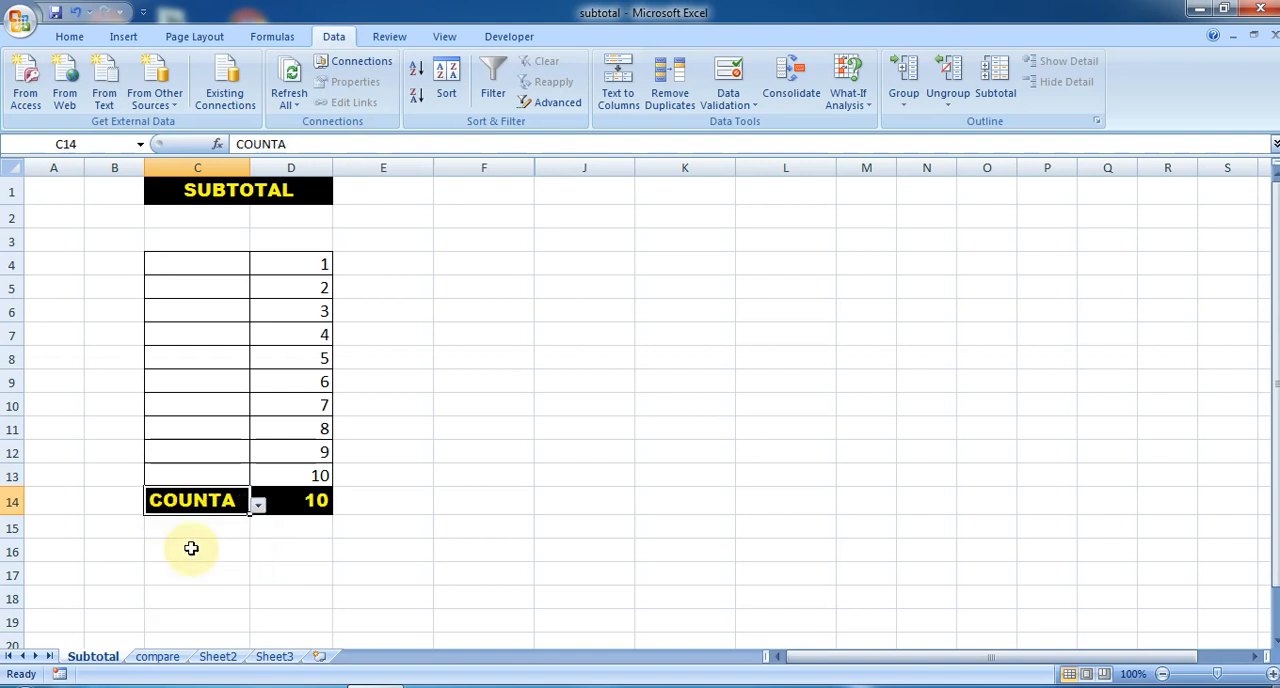
- Change the function selected in cell C14 to SUM
left_click(257, 523)
left_click(233, 498)
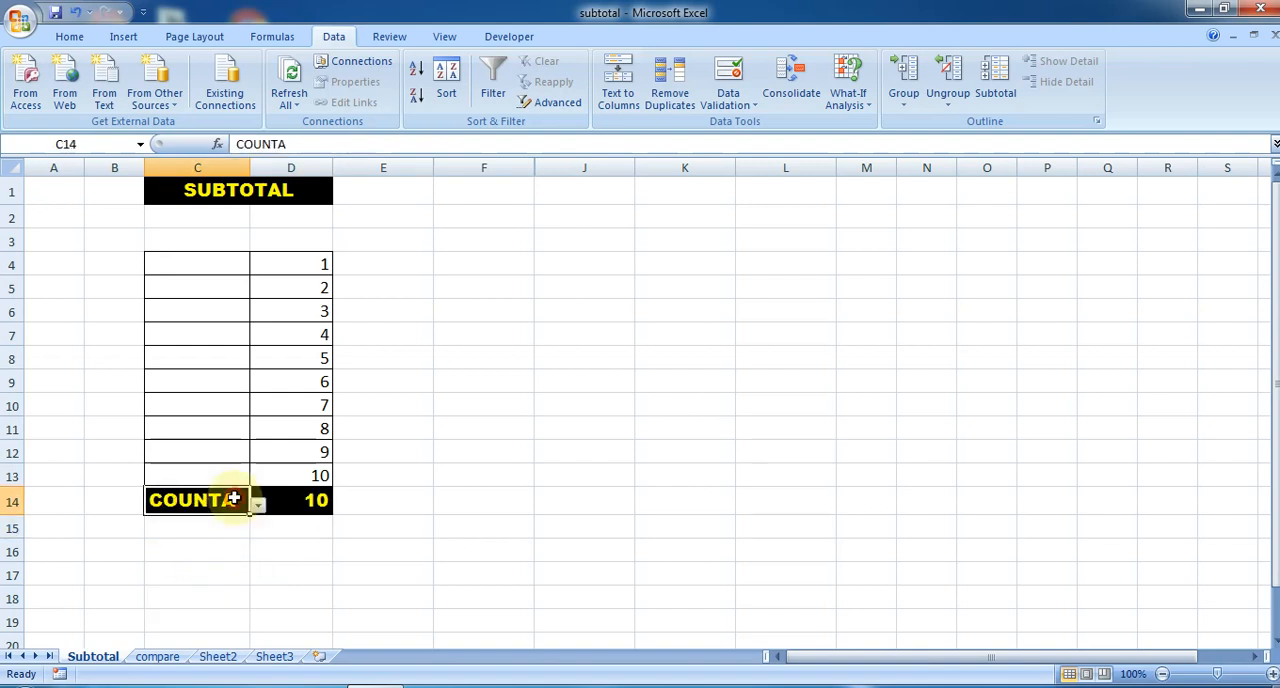
left_click(257, 508)
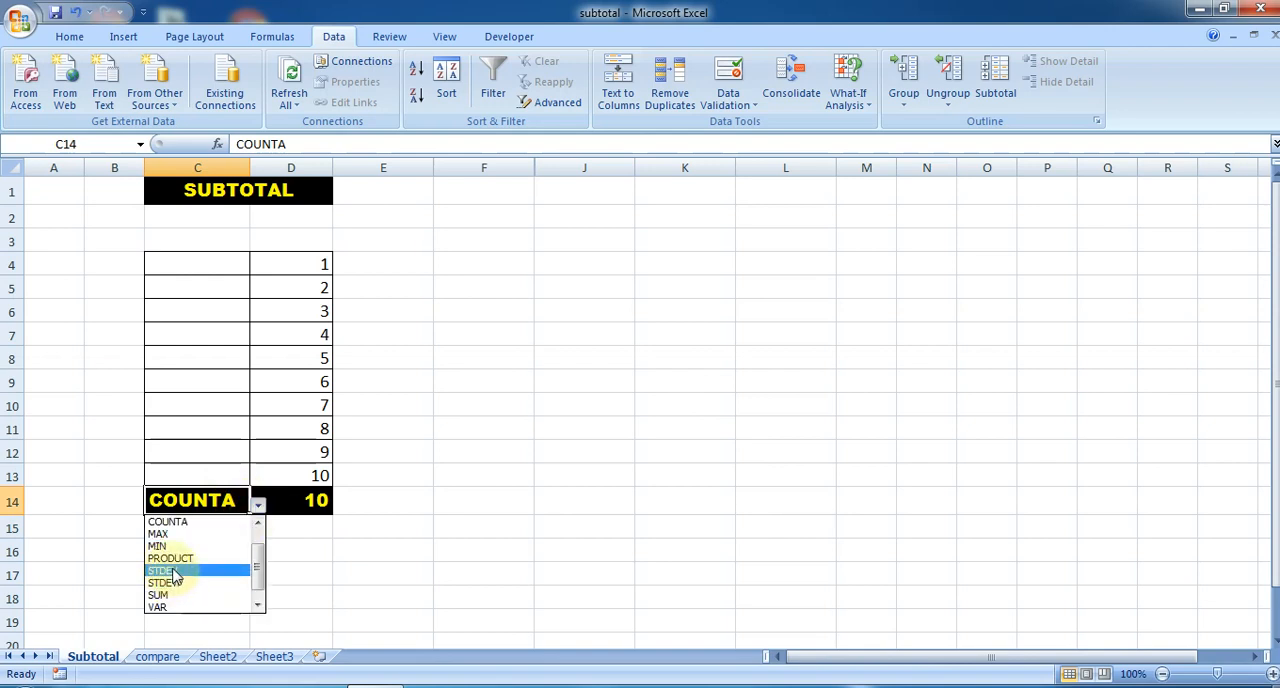
left_click(172, 596)
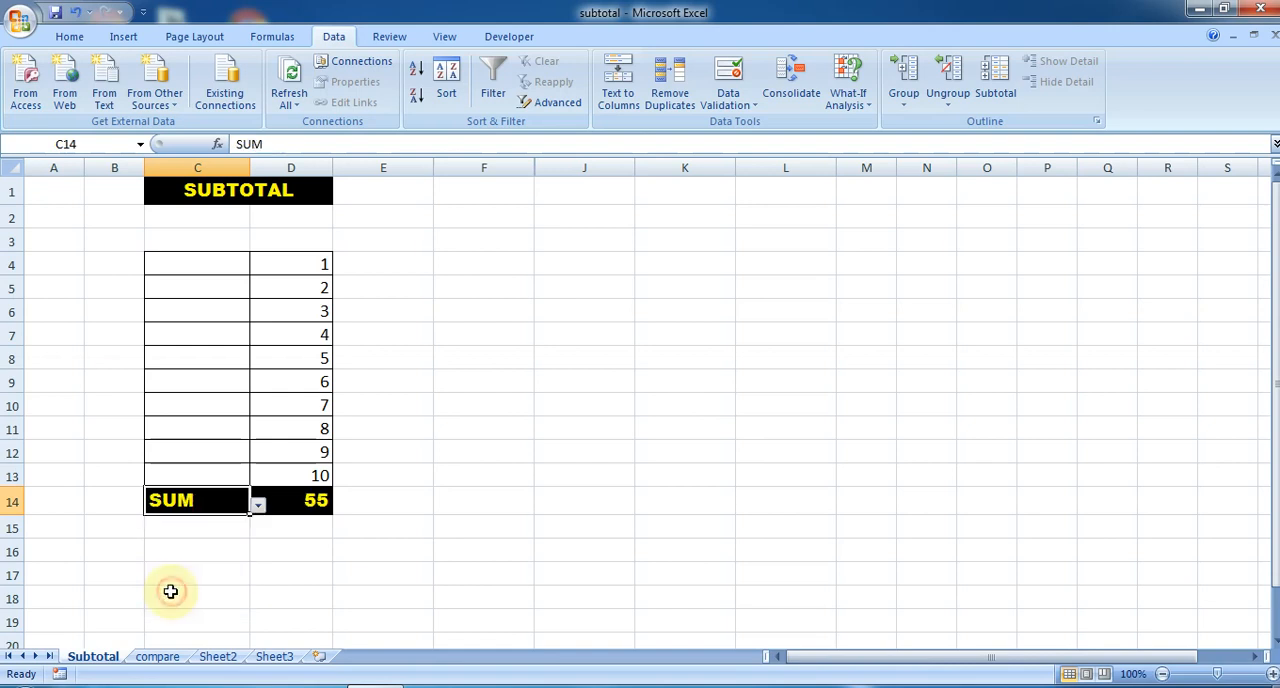
- Change the function selected in cell C14 to MAX
left_click(257, 508)
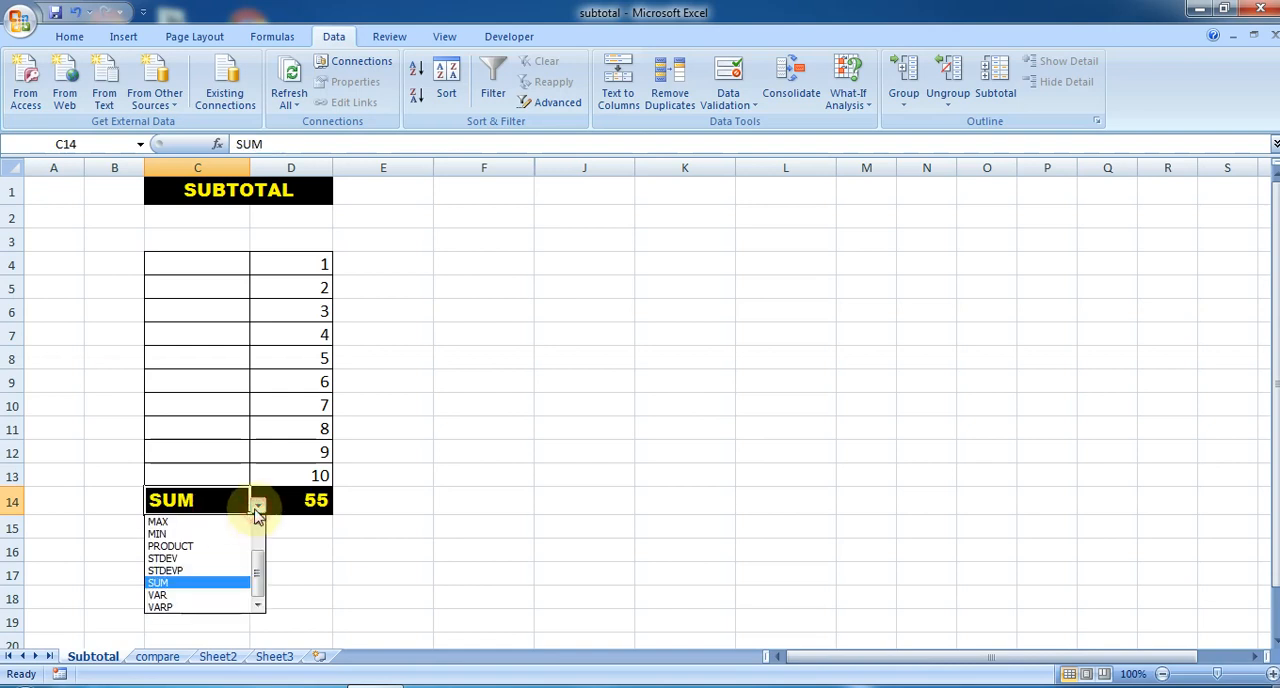
left_click(175, 521)
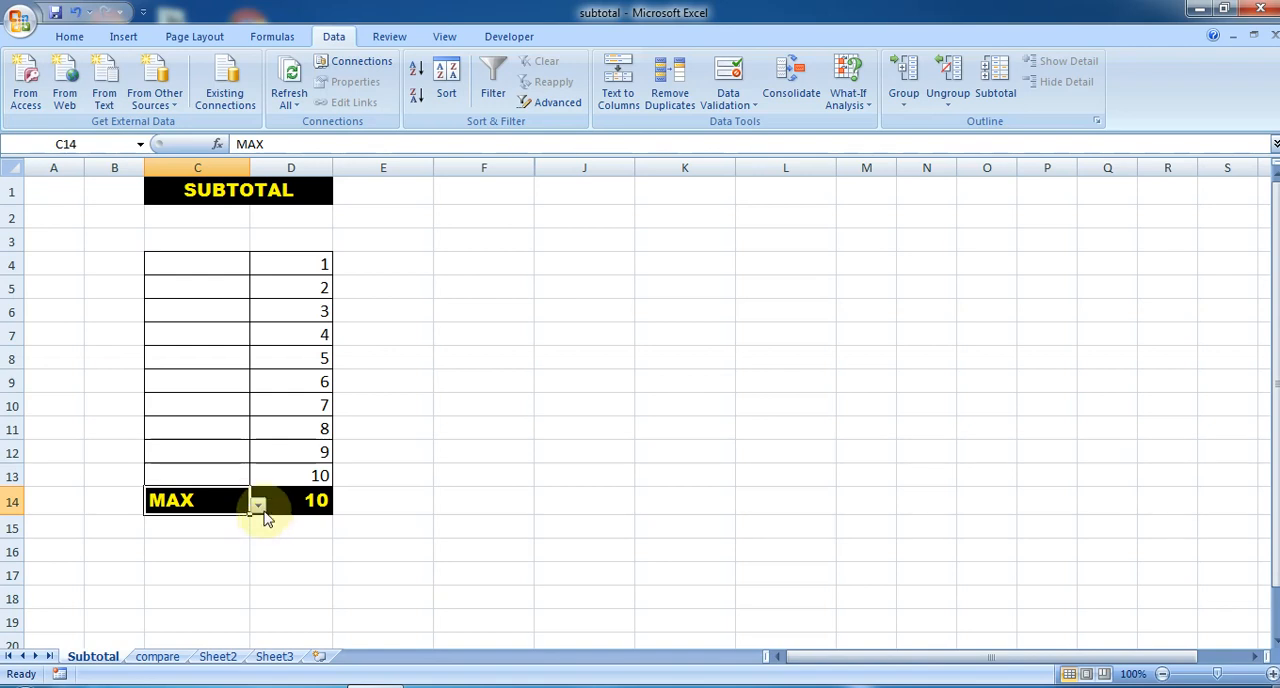
left_click(258, 506)
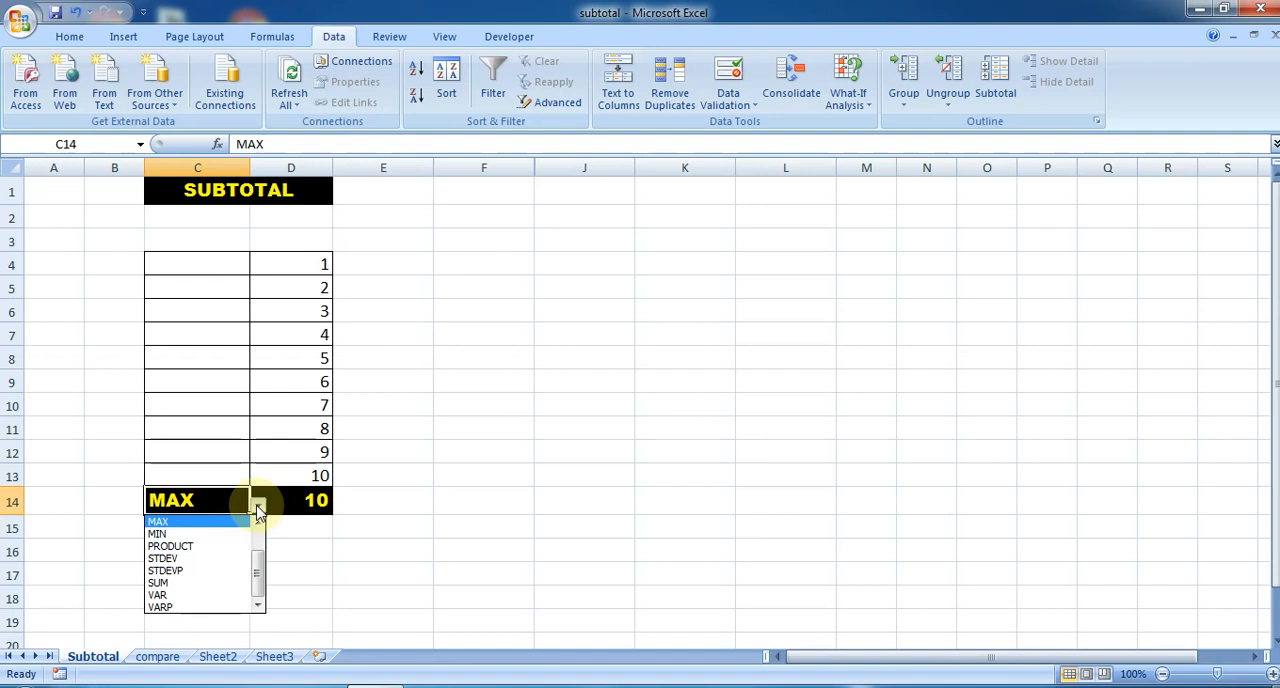
left_click(519, 374)
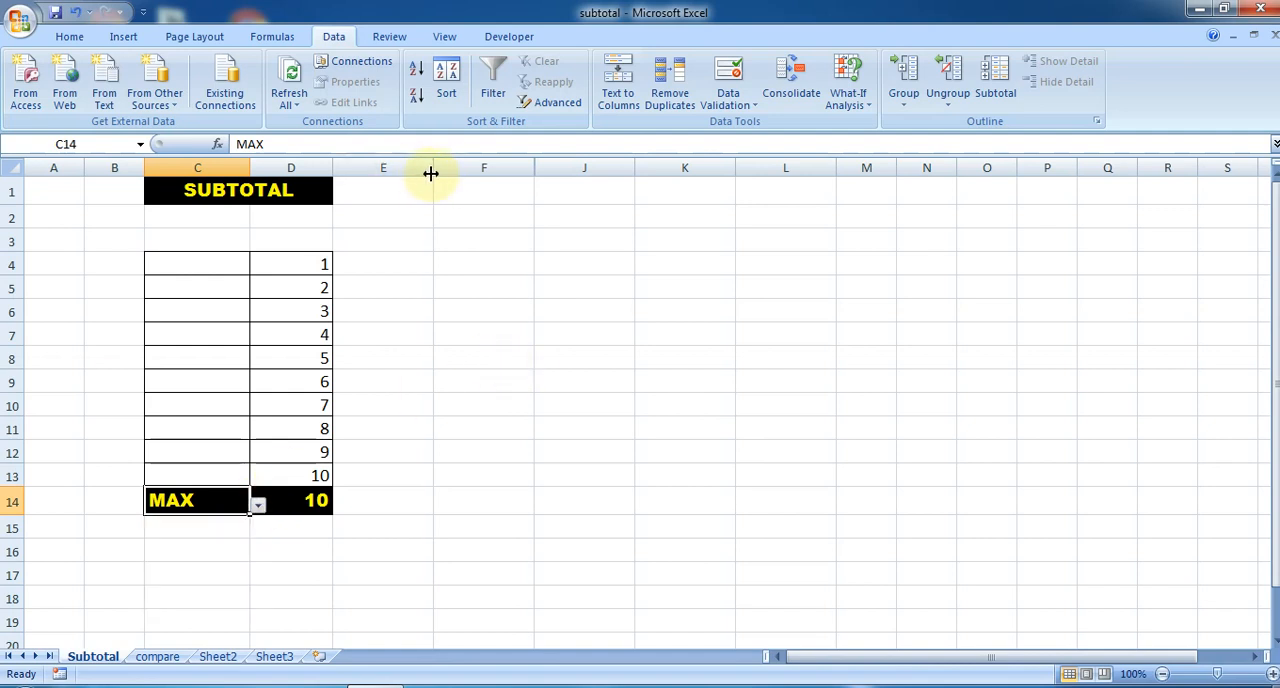
- Unhide the hidden columns within E to K and select the table of function names and numbers in H4:I14
left_click_drag(430, 170, 686, 165)
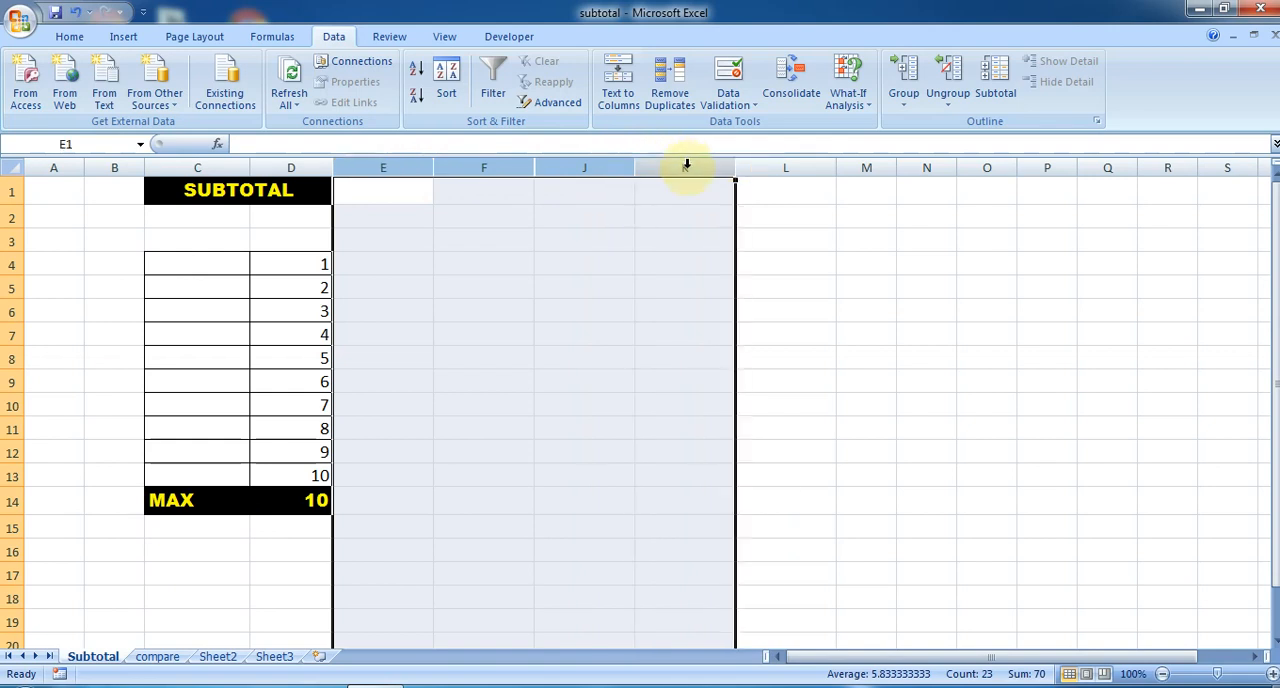
right_click(686, 165)
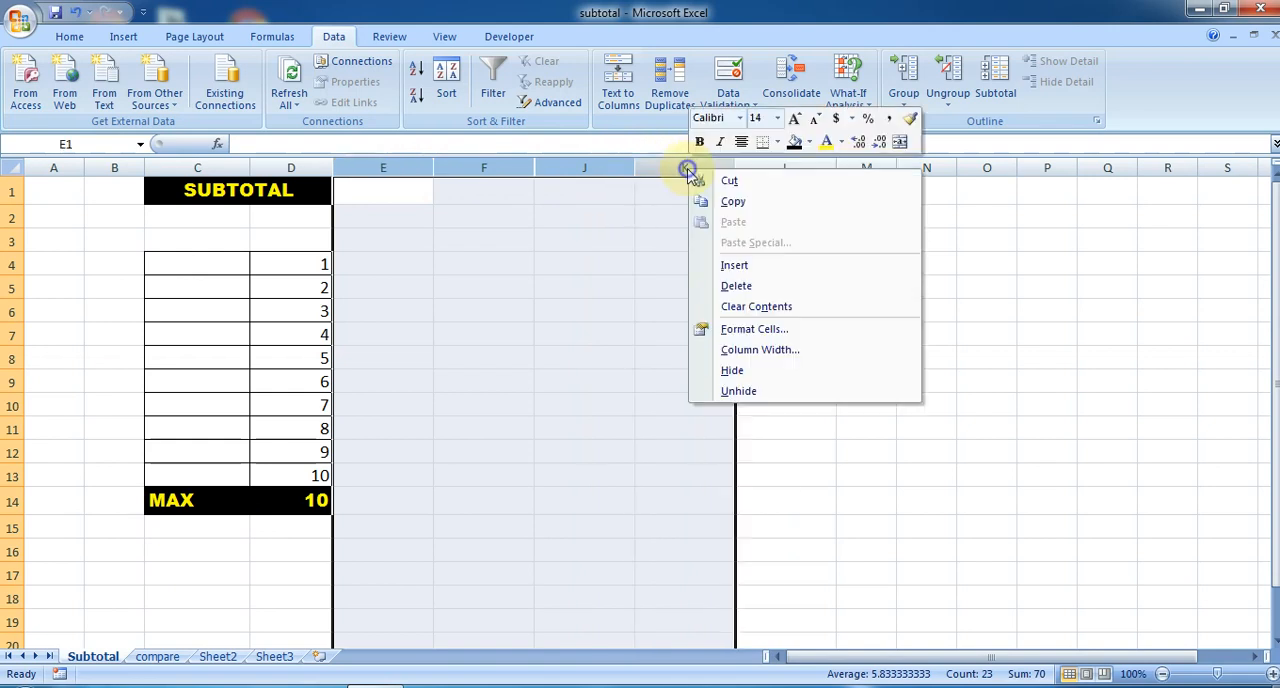
left_click(737, 391)
left_click(563, 406)
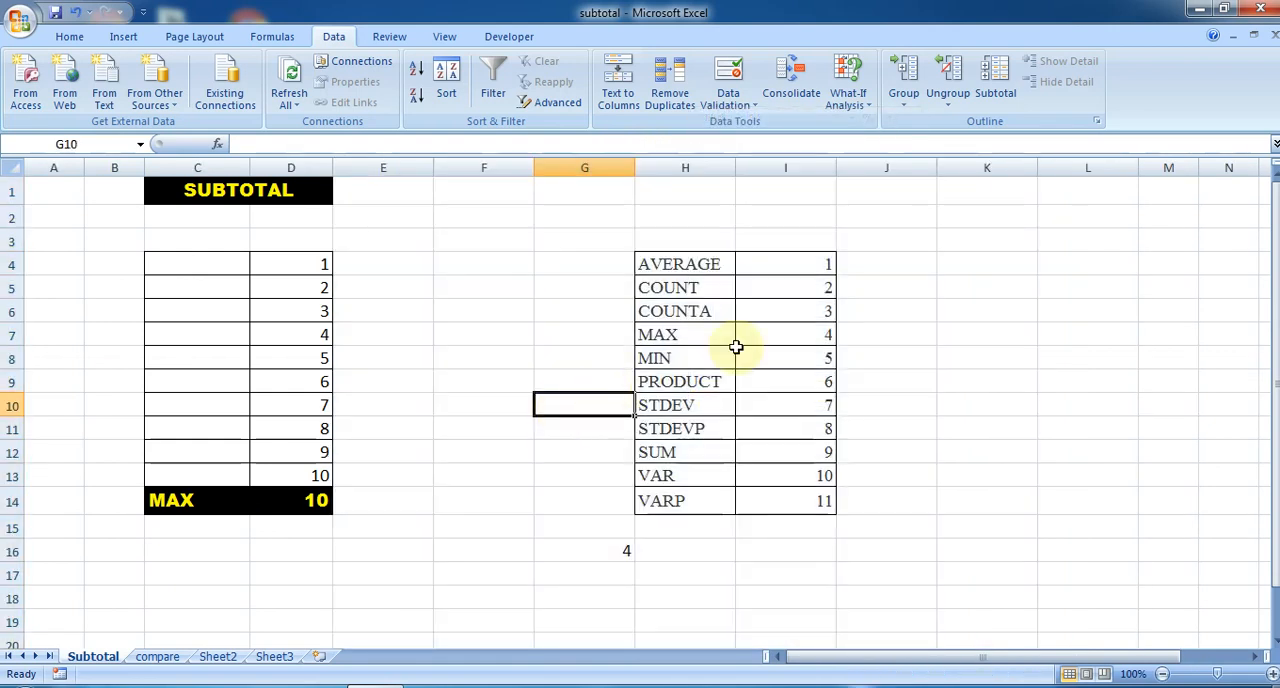
left_click_drag(684, 263, 779, 496)
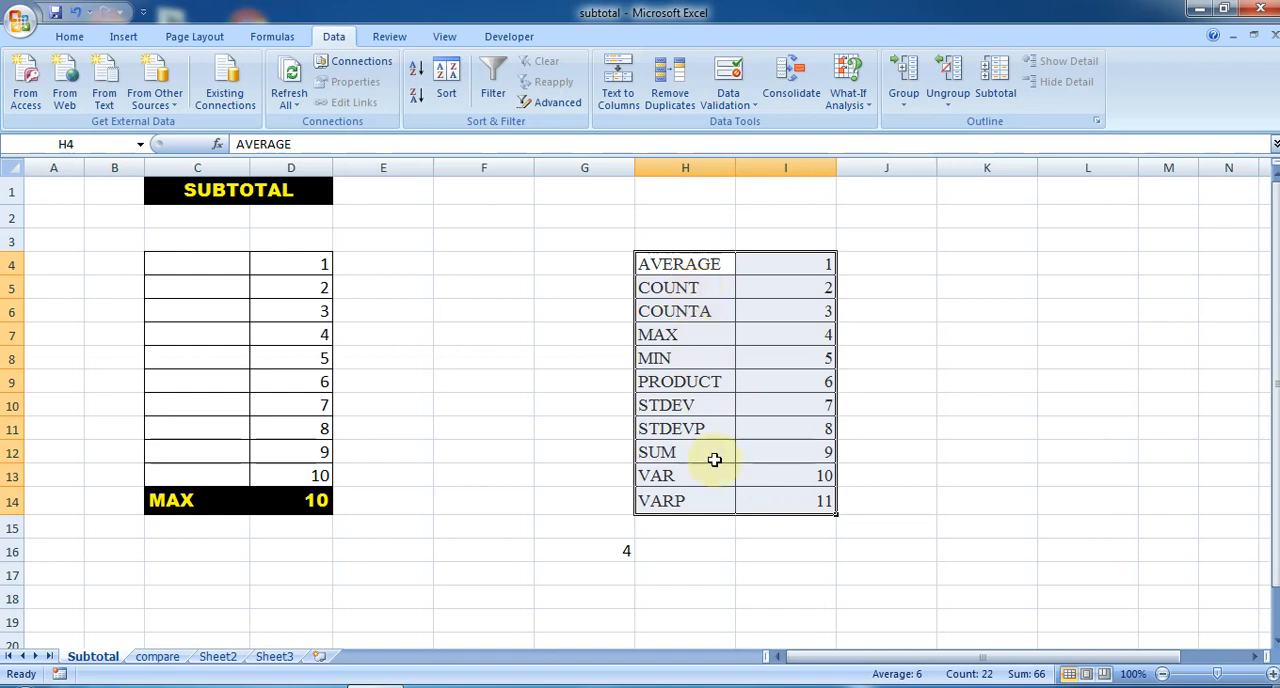
left_click(707, 264)
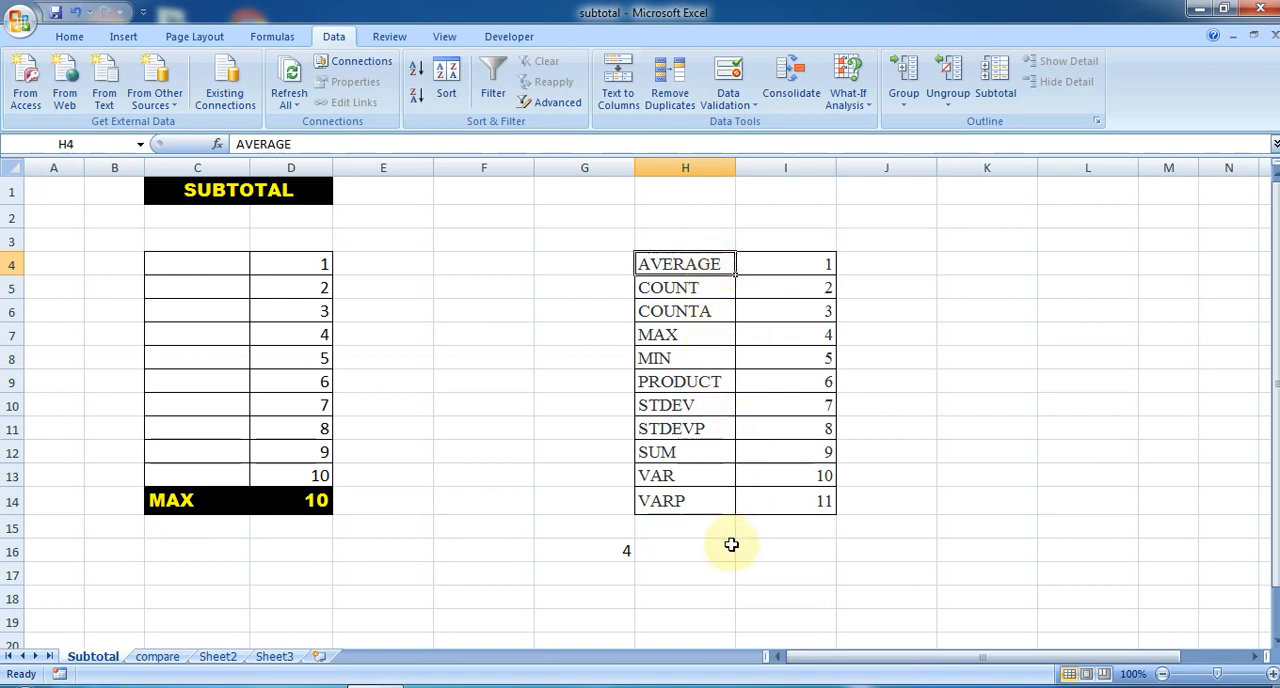
- Start a SUBTOTAL formula in cell D17 and review its function number options from 1 to 11 and 101 to 111
left_click(288, 570)
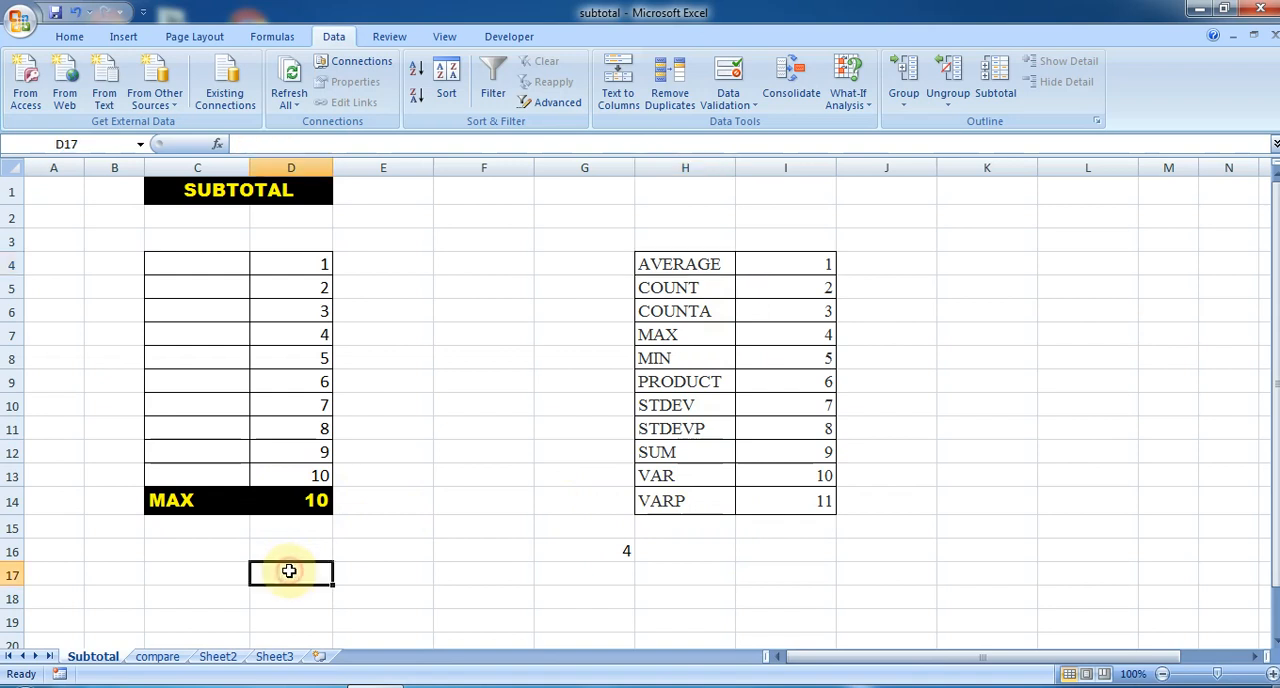
type("=sub")
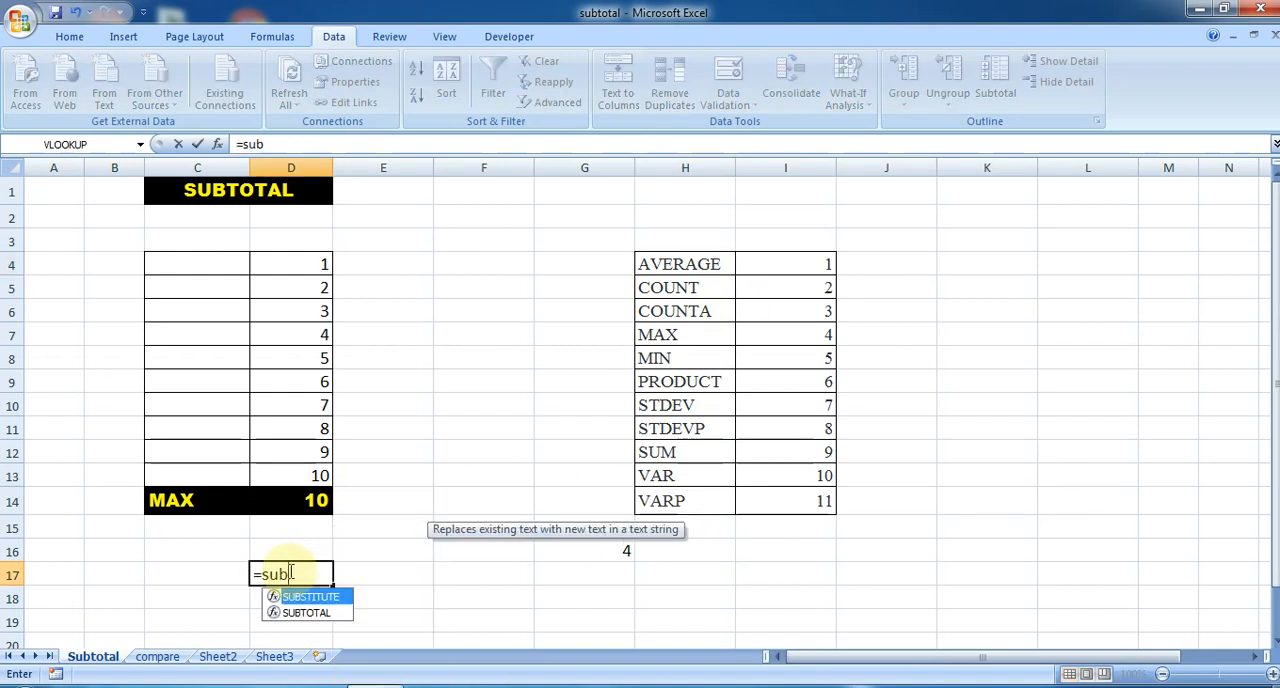
type("t")
key("Tab")
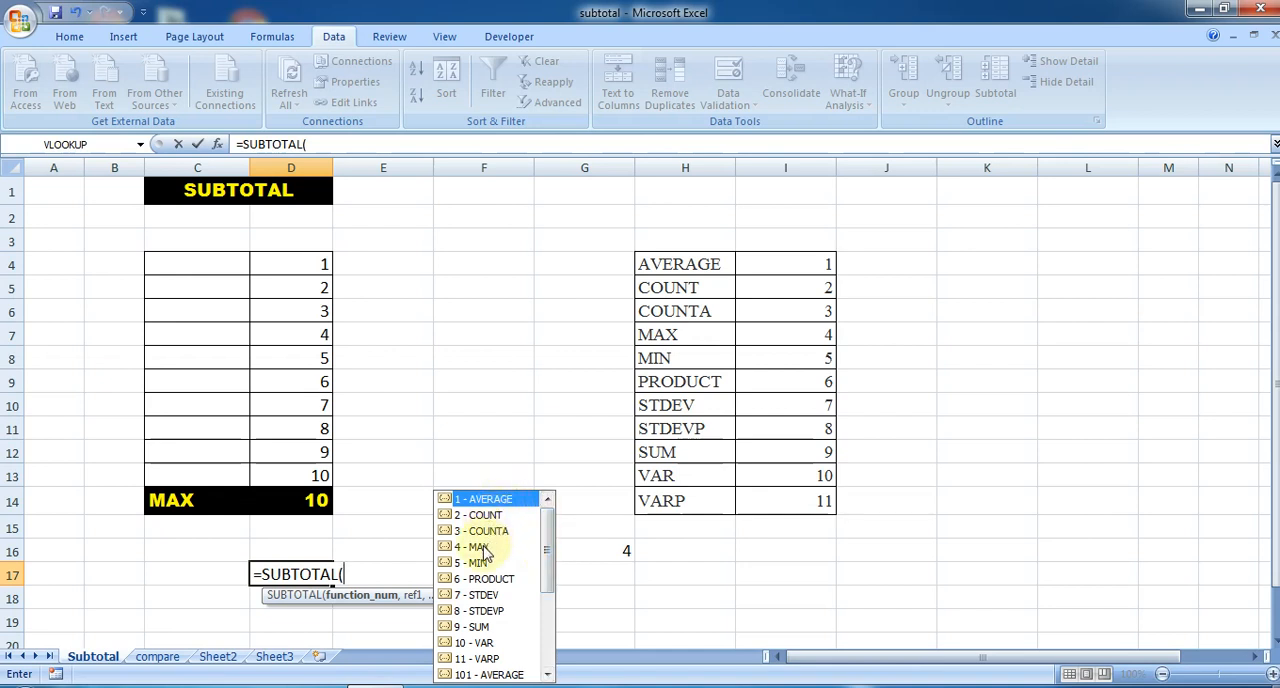
left_click_drag(548, 528, 551, 554)
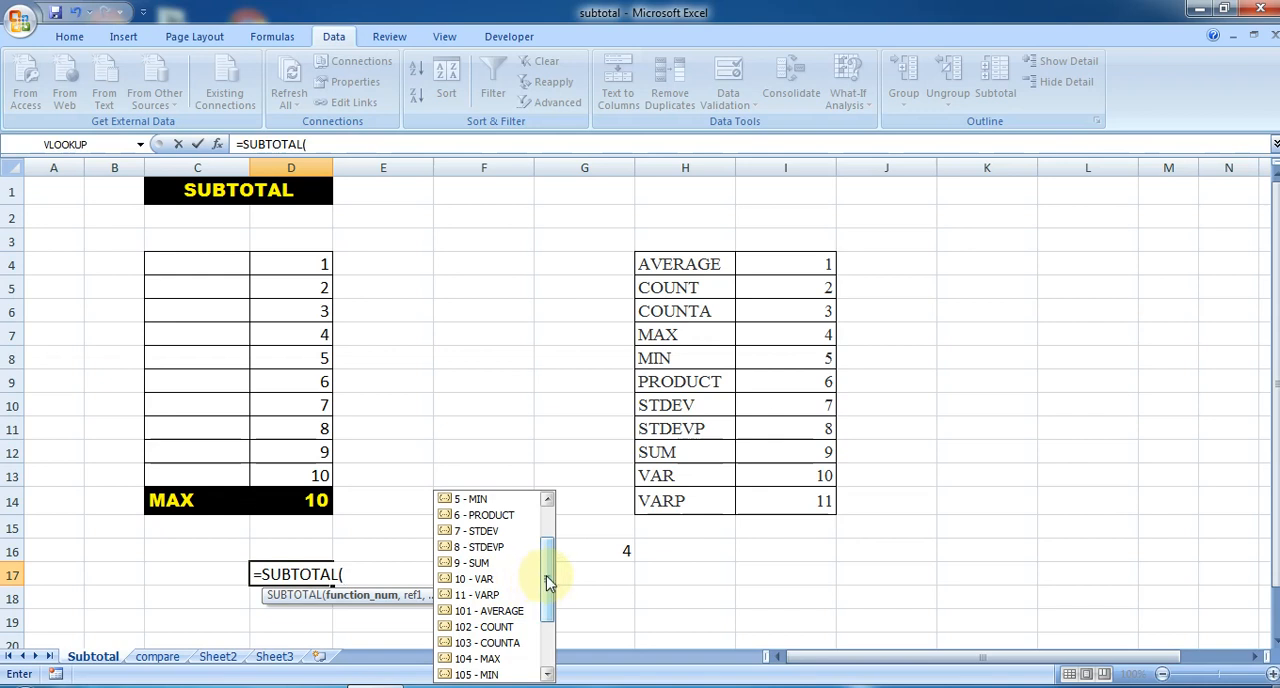
left_click_drag(546, 585, 549, 597)
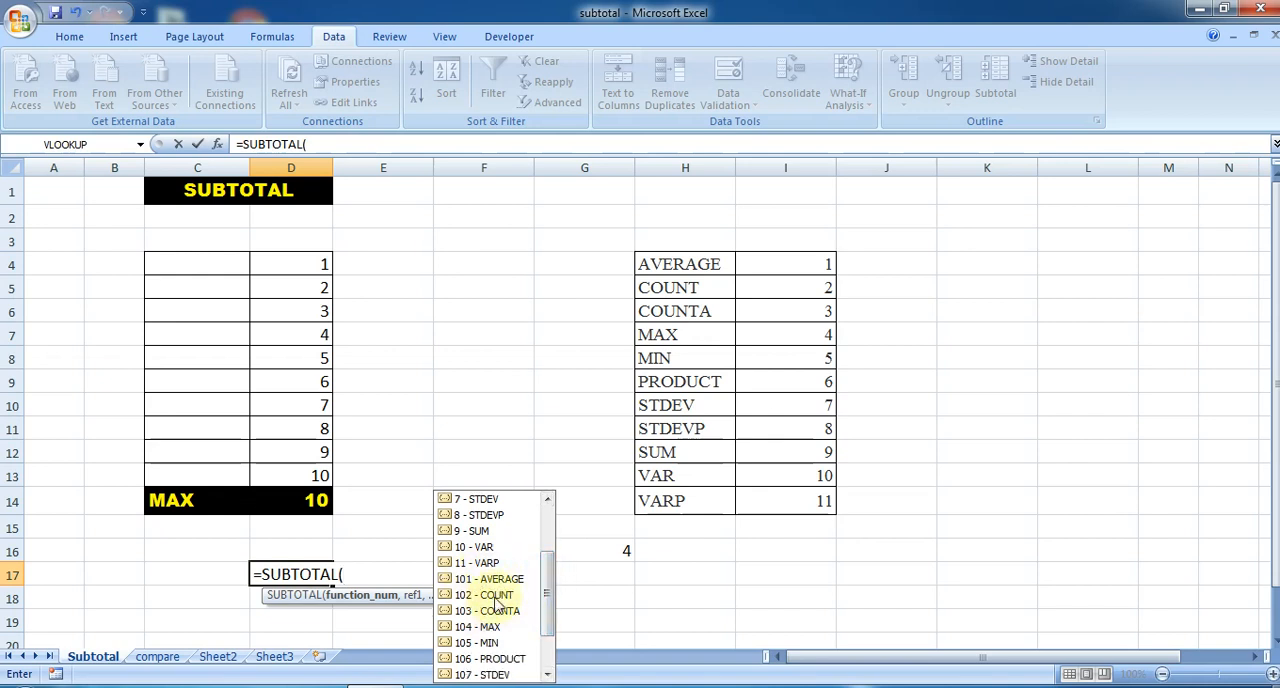
left_click_drag(545, 582, 551, 608)
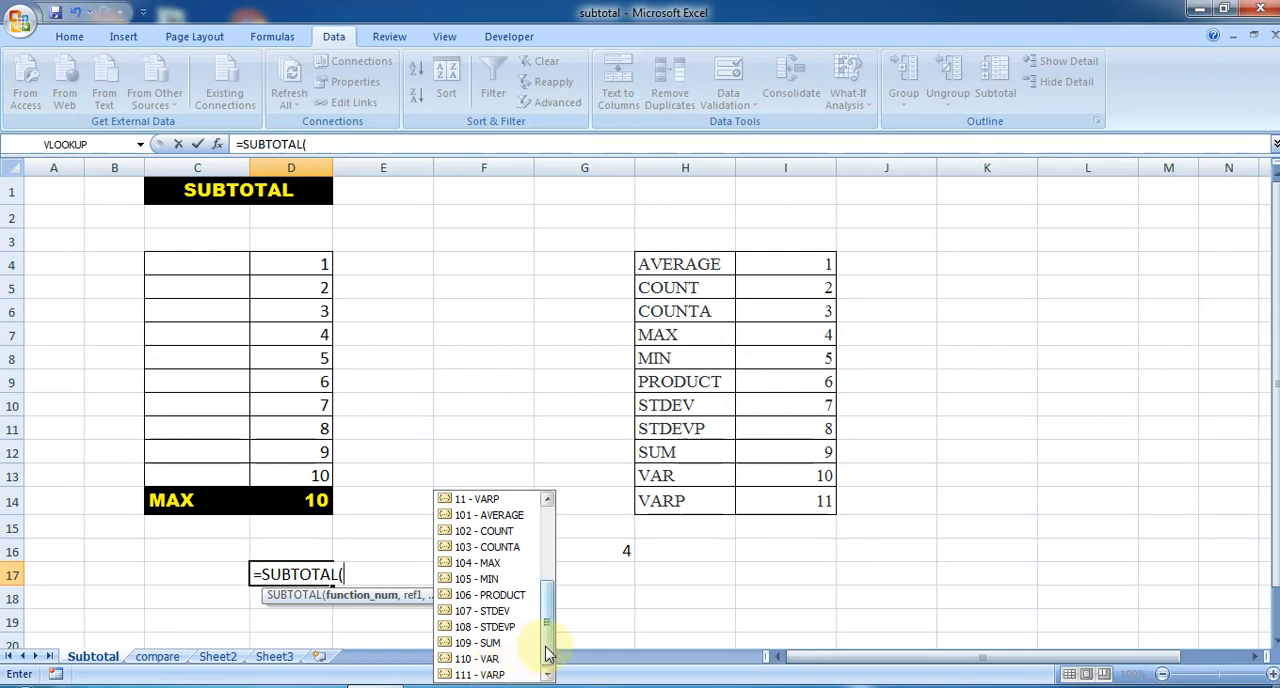
left_click_drag(551, 654, 549, 546)
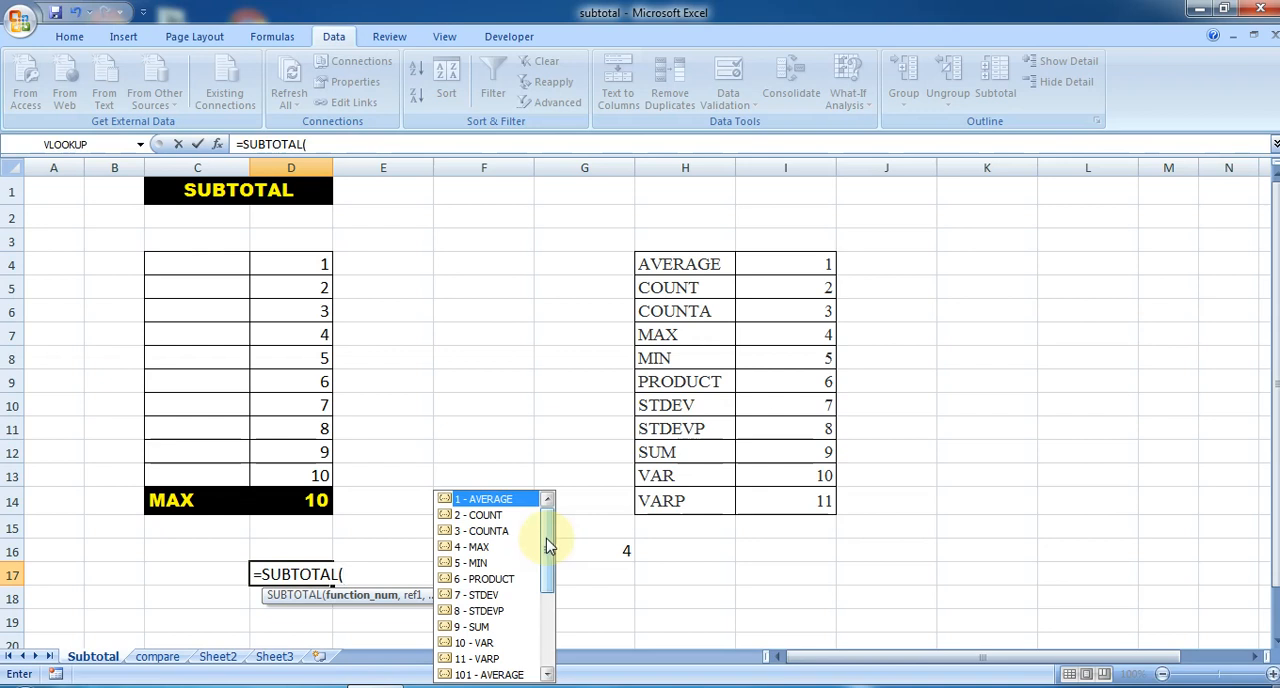
- Bring back the function number options of the SUBTOTAL formula in D17 for another look, and discard the formula
key("Escape")
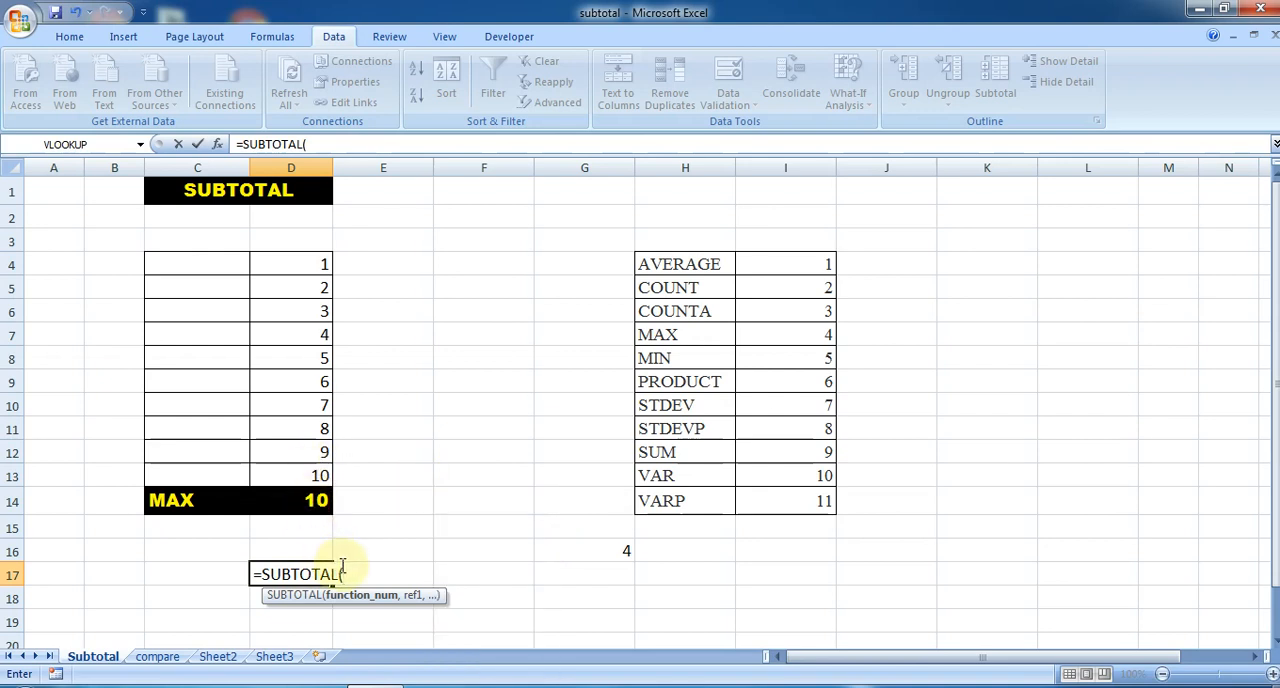
key("BackSpace")
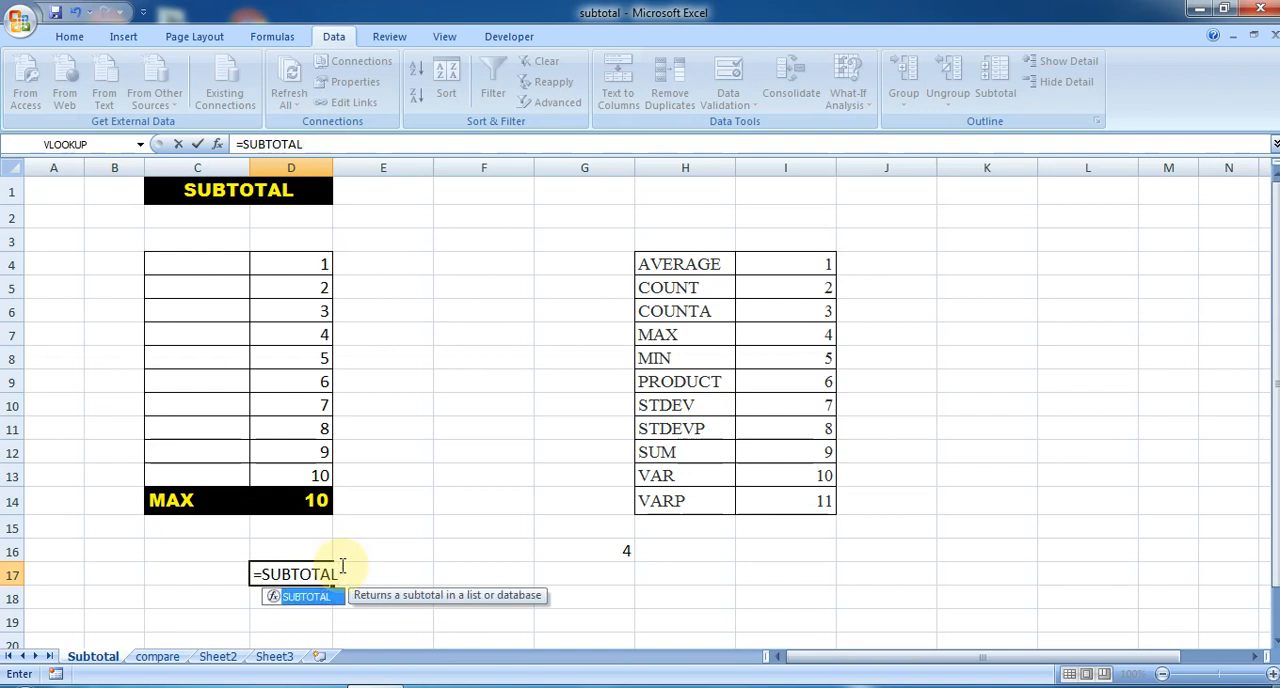
type("(")
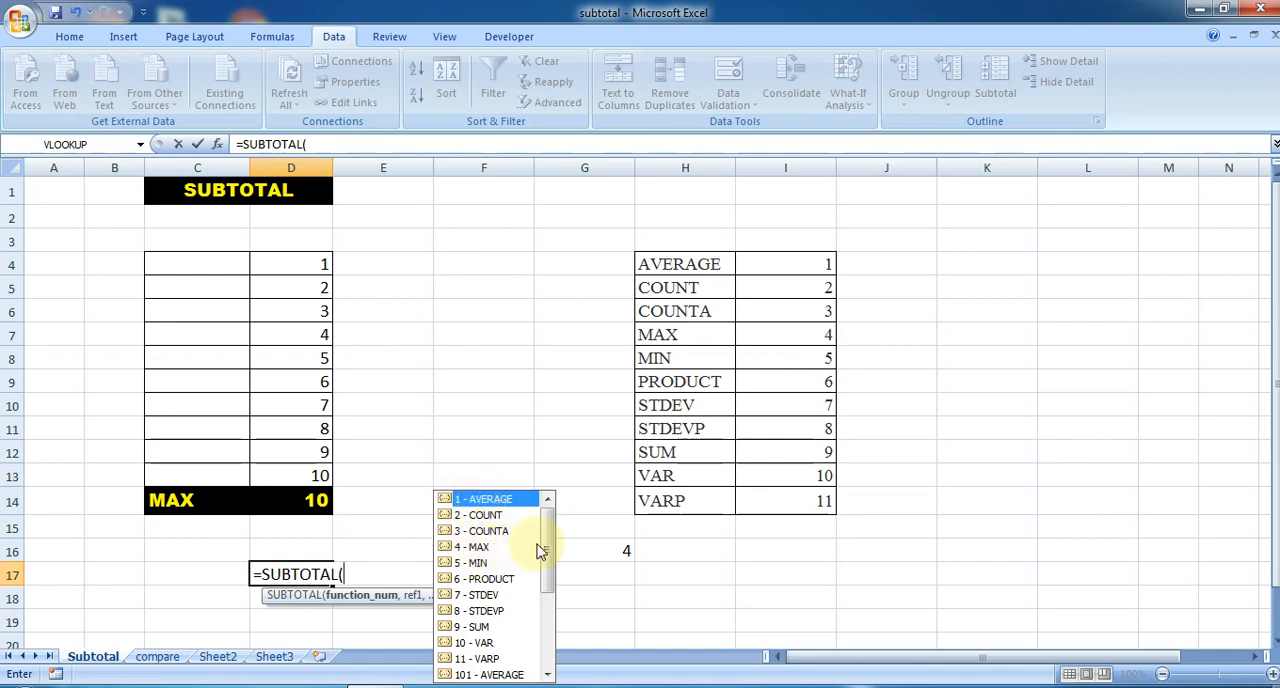
left_click_drag(543, 557, 551, 577)
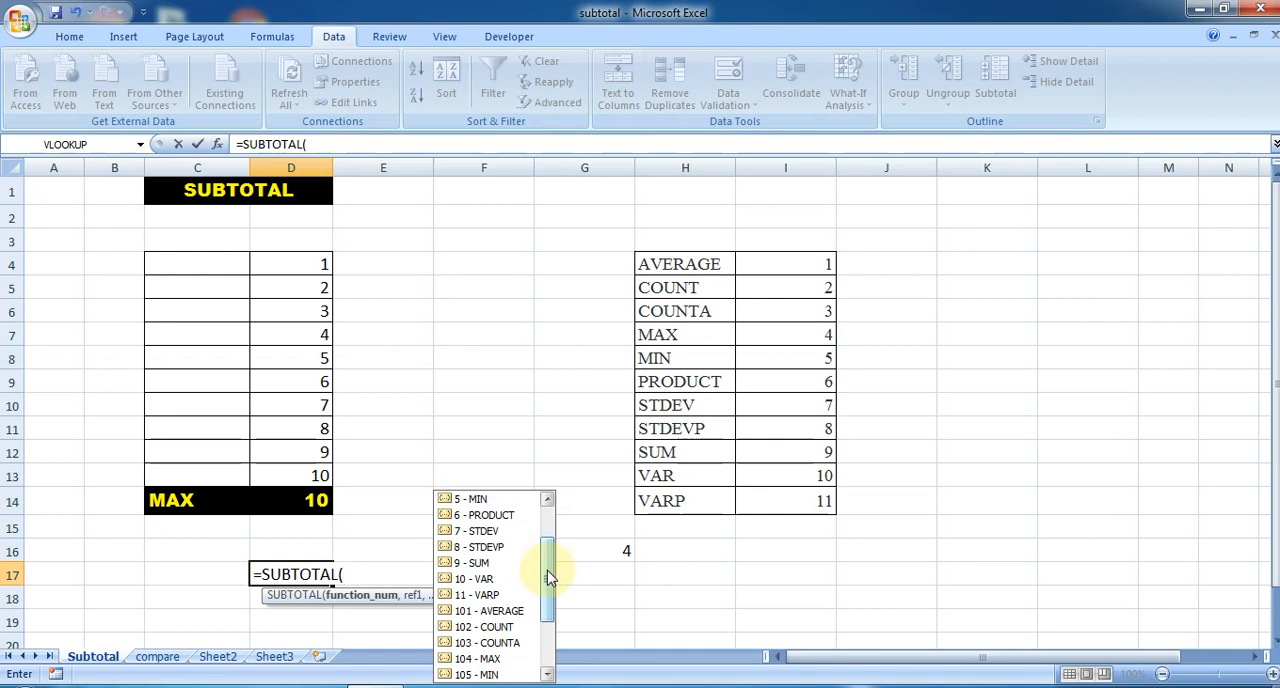
left_click(614, 592)
key("Escape")
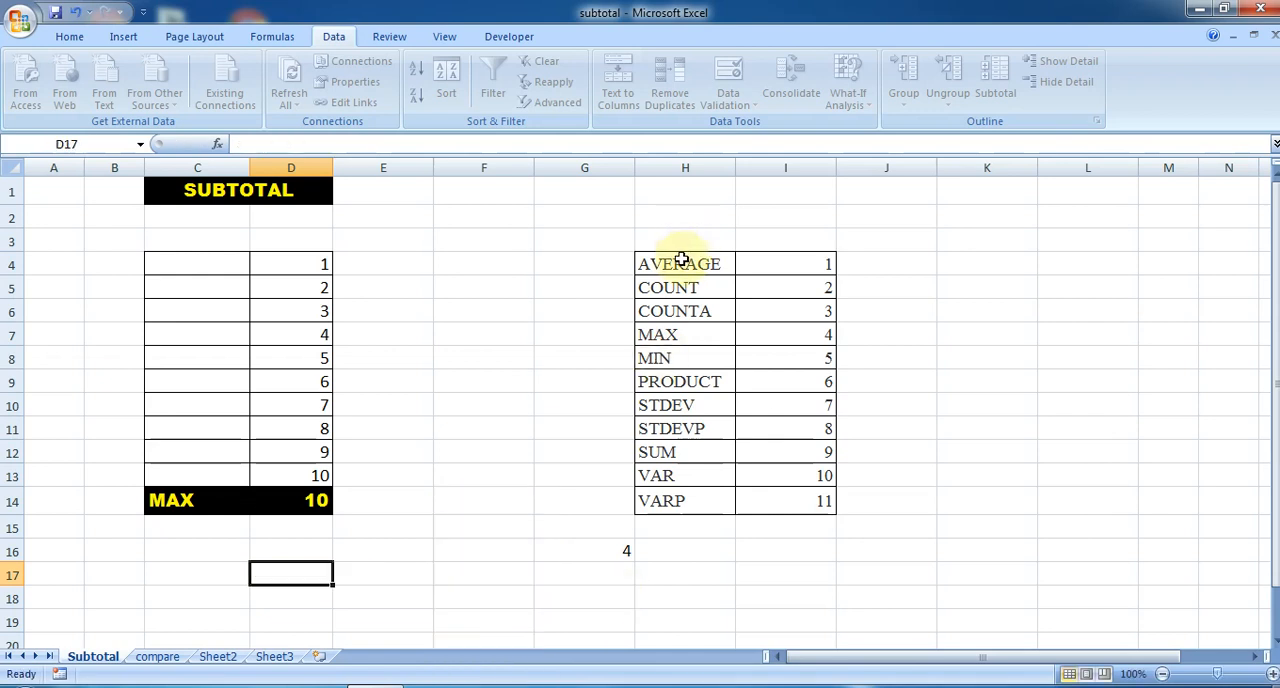
- Clear the function name in C14 and the subtotal result beside it in D14
left_click_drag(680, 260, 760, 262)
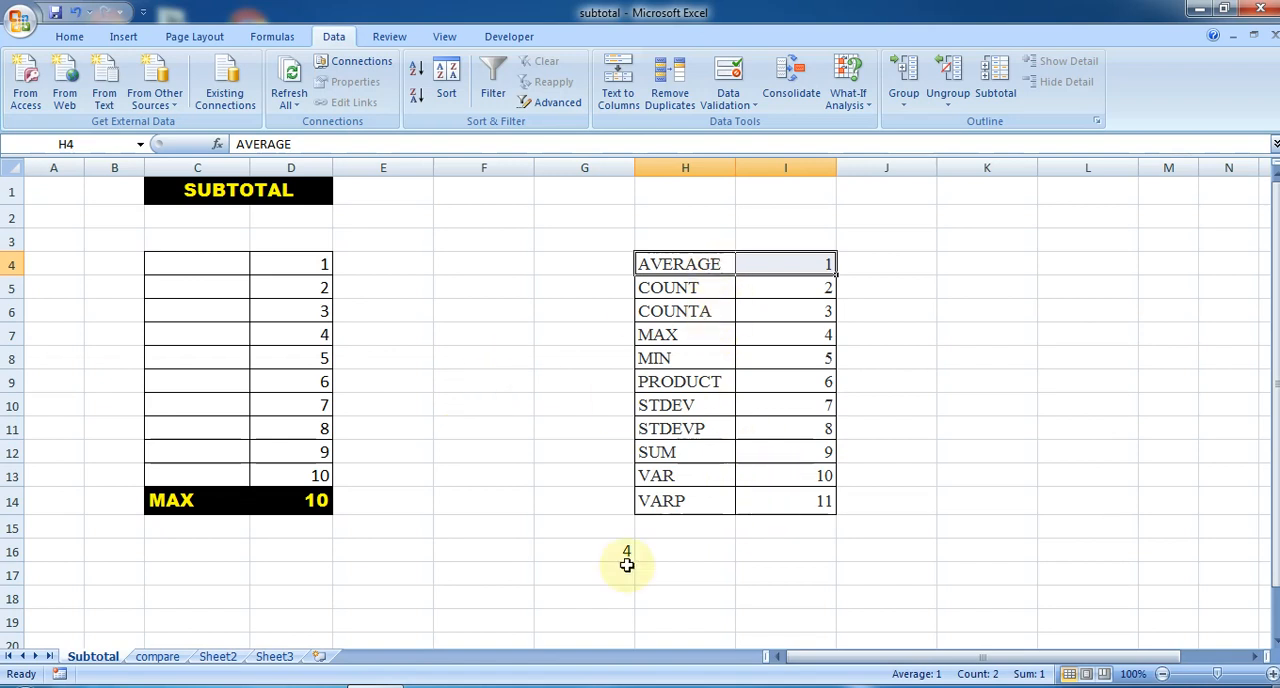
left_click(199, 500)
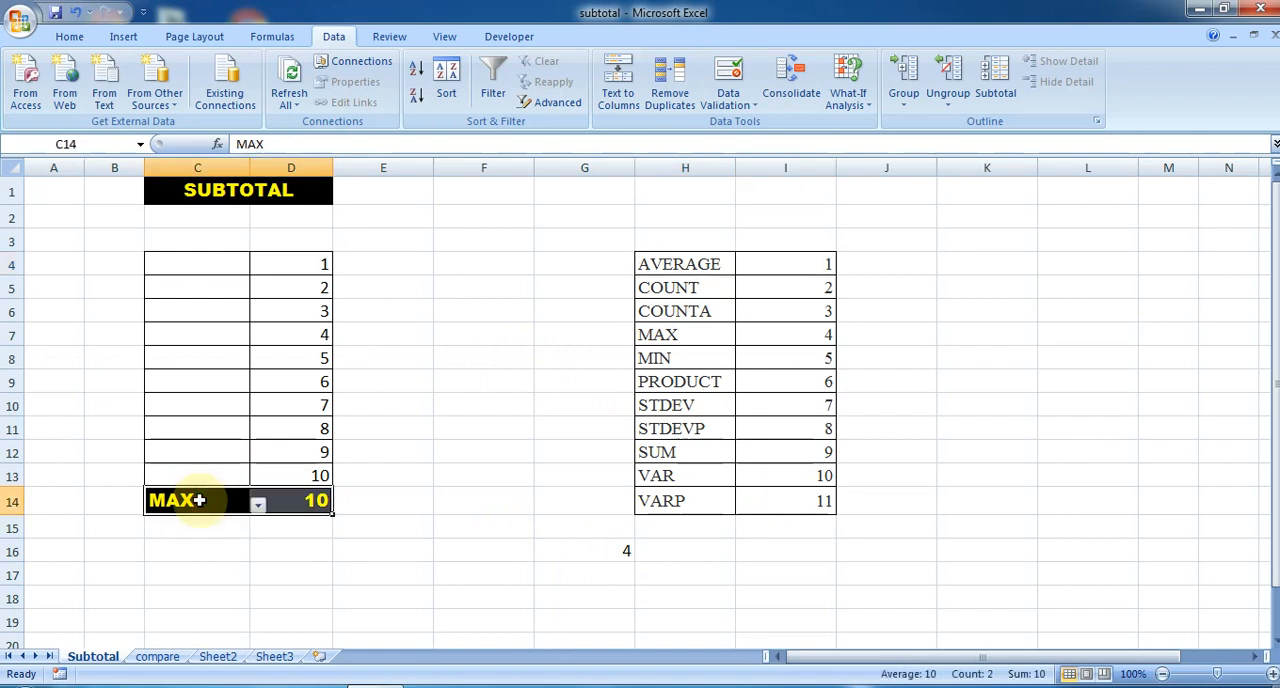
key("Home")
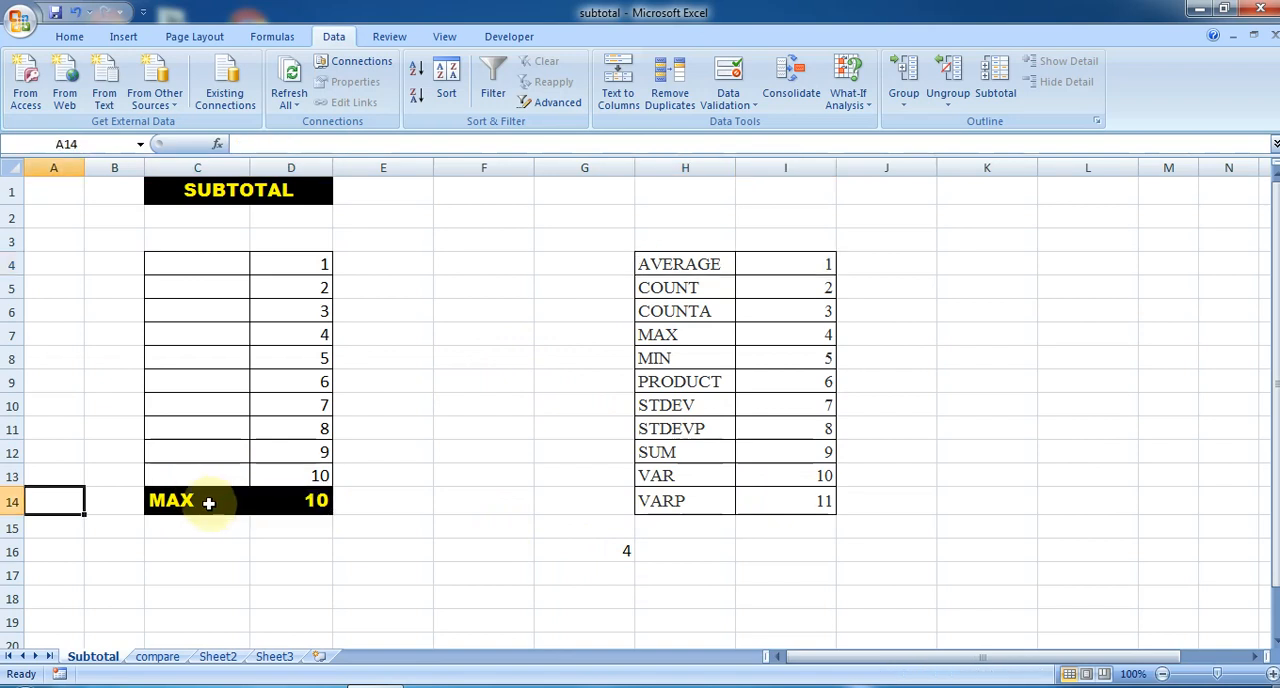
left_click(206, 502)
key("shift+Right")
key("shift+Right")
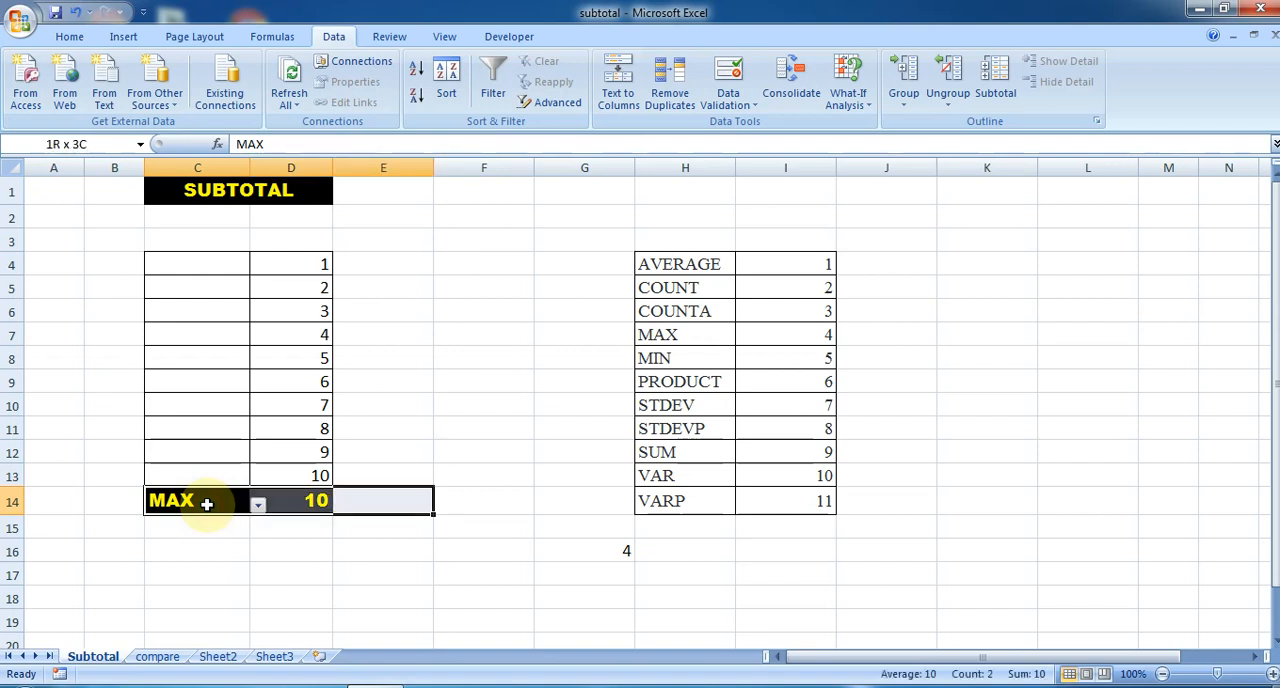
left_click(206, 502)
key("Delete")
left_click(218, 538)
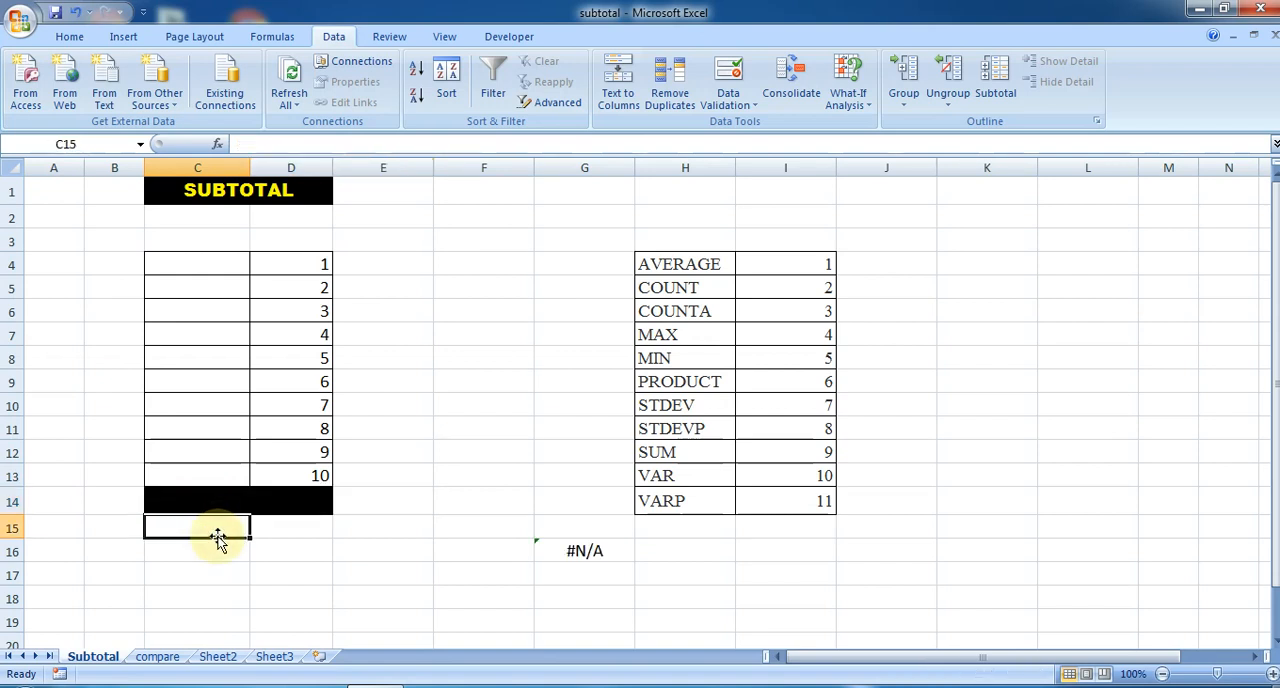
- Set data validation on C14 to allow a list sourced from the function names in =$H$4:$H$14
left_click(208, 504)
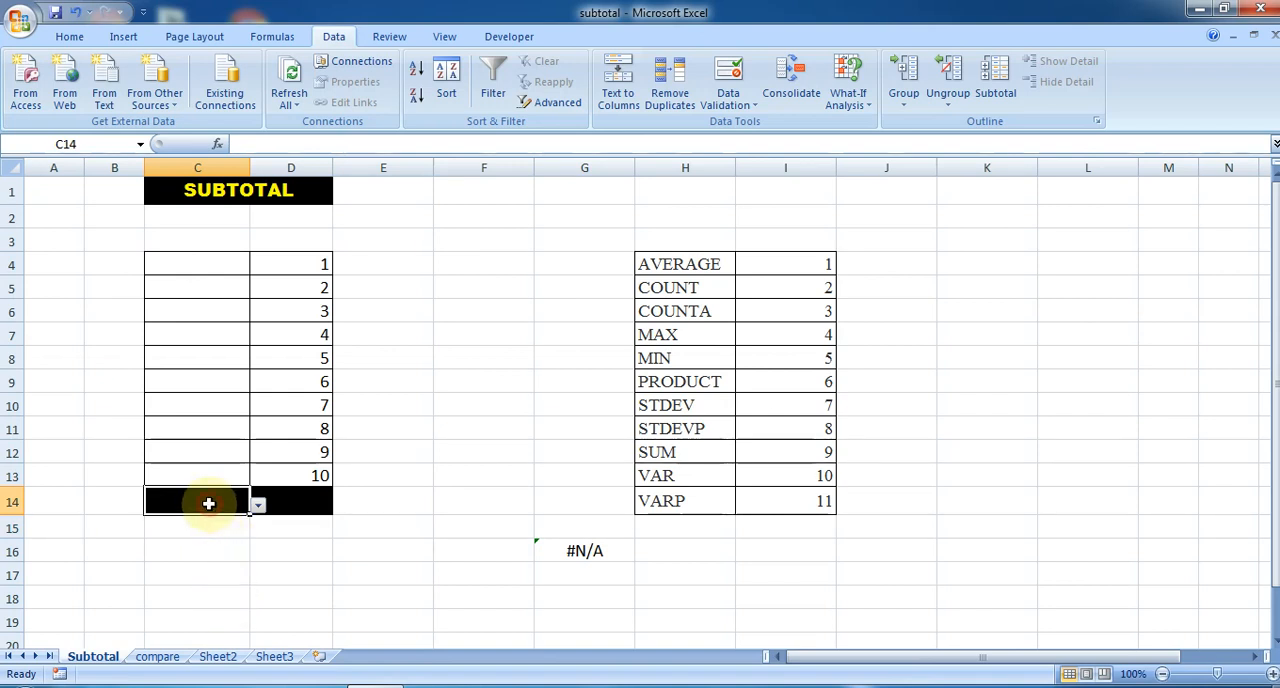
left_click(66, 36)
left_click(336, 36)
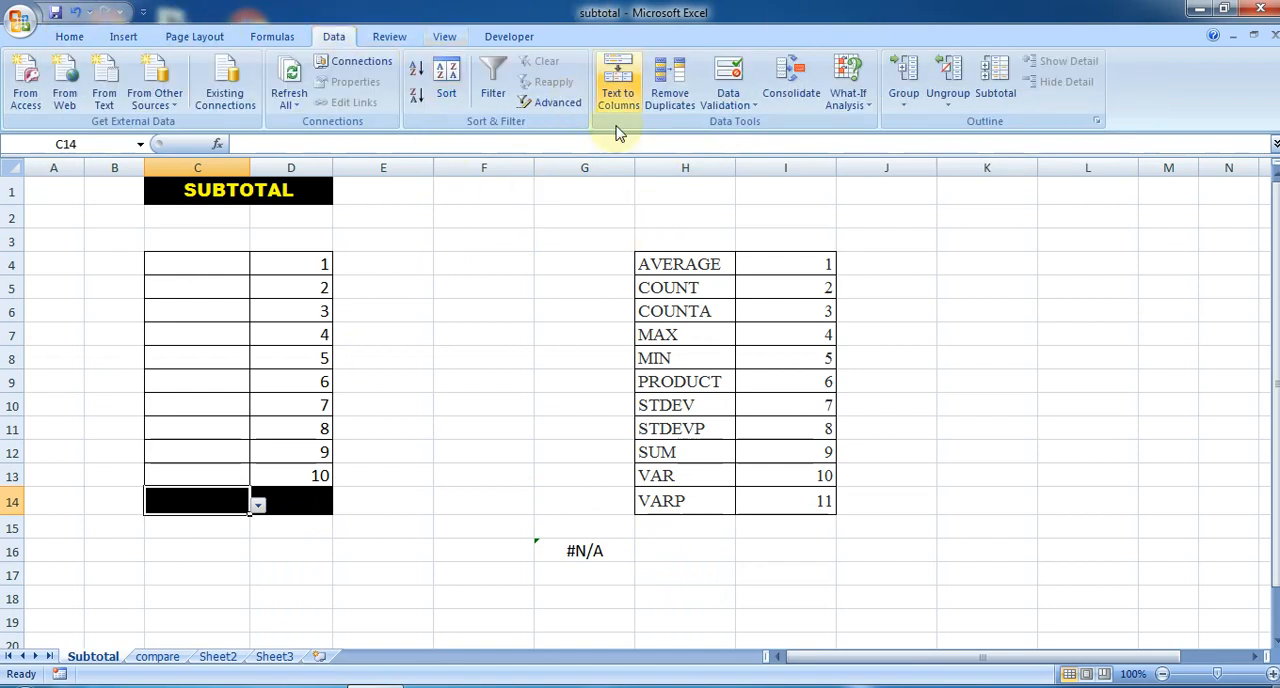
left_click(729, 76)
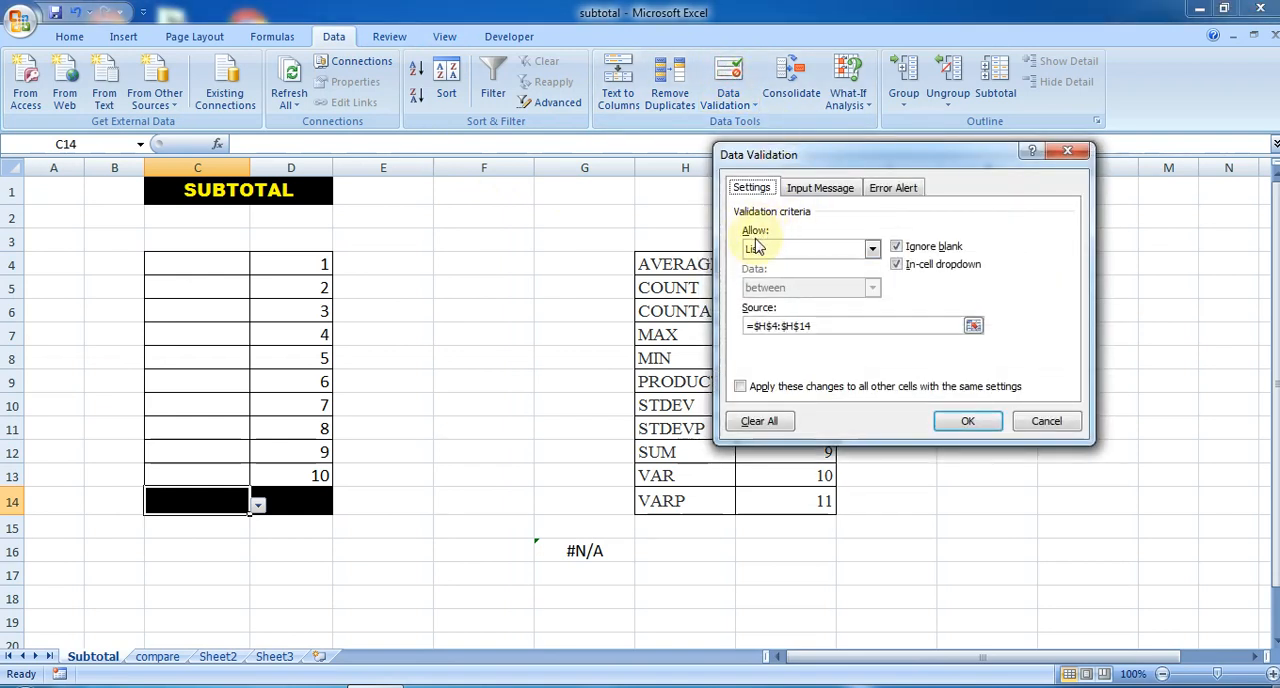
left_click(872, 249)
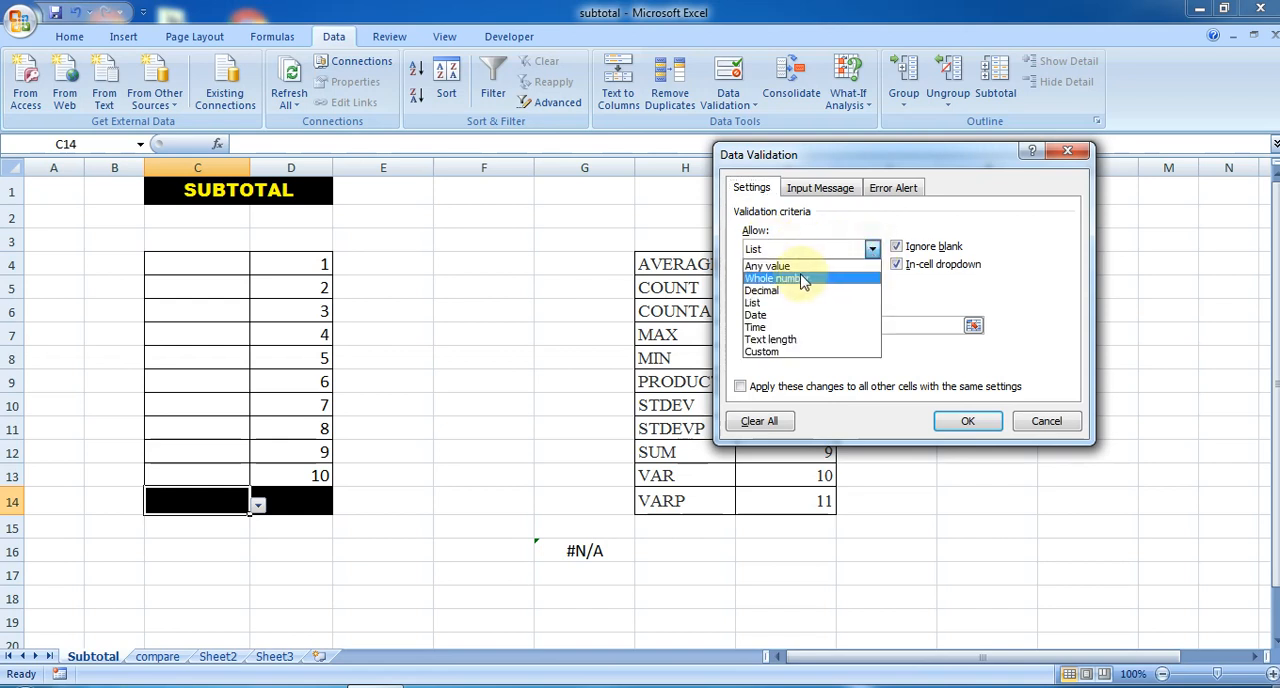
left_click(785, 305)
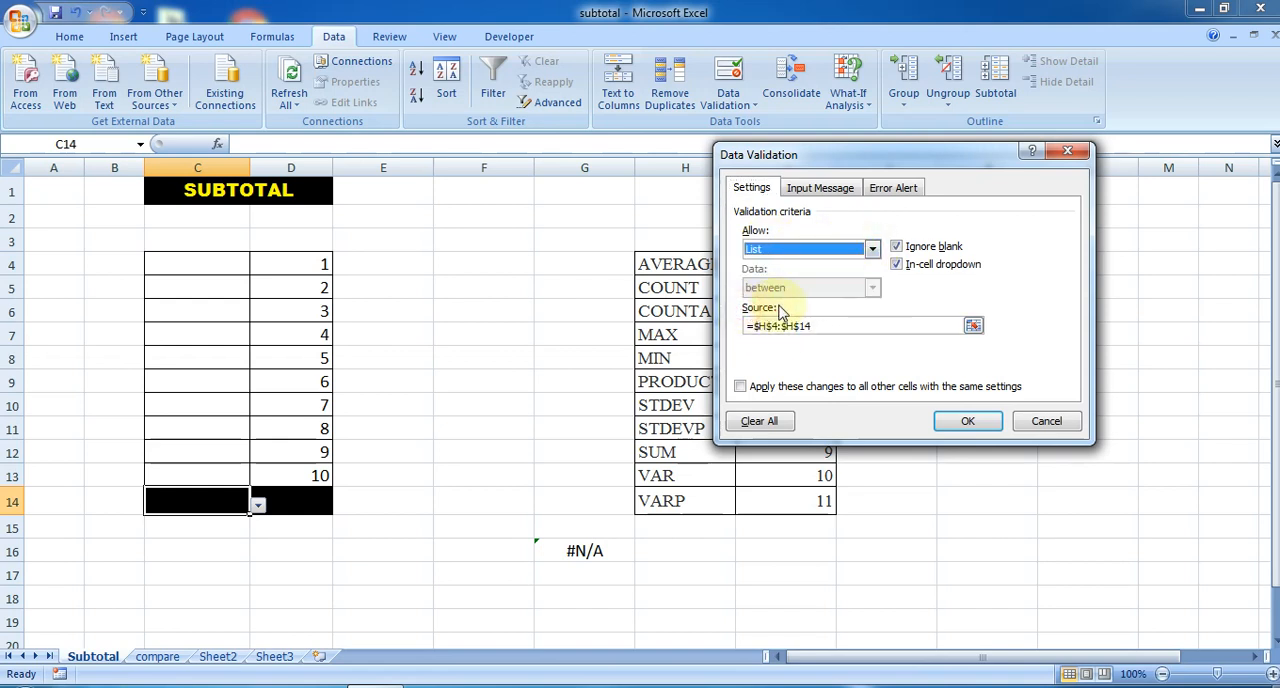
left_click(973, 325)
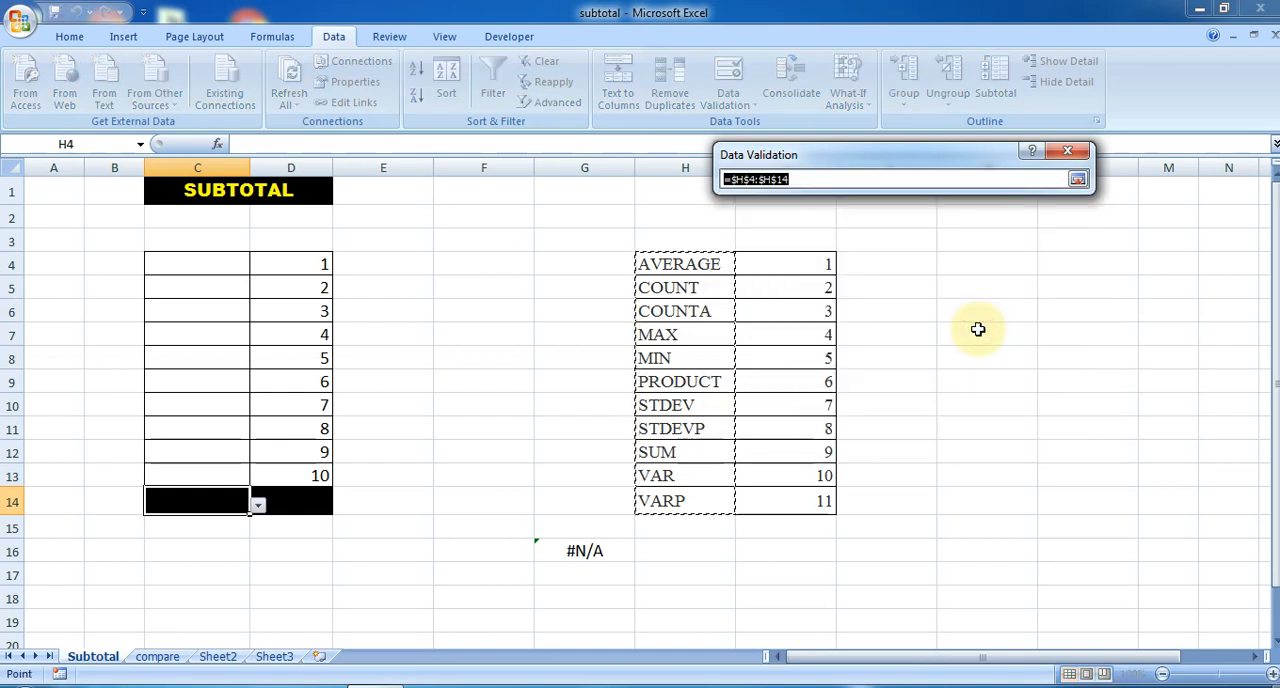
left_click_drag(694, 258, 691, 501)
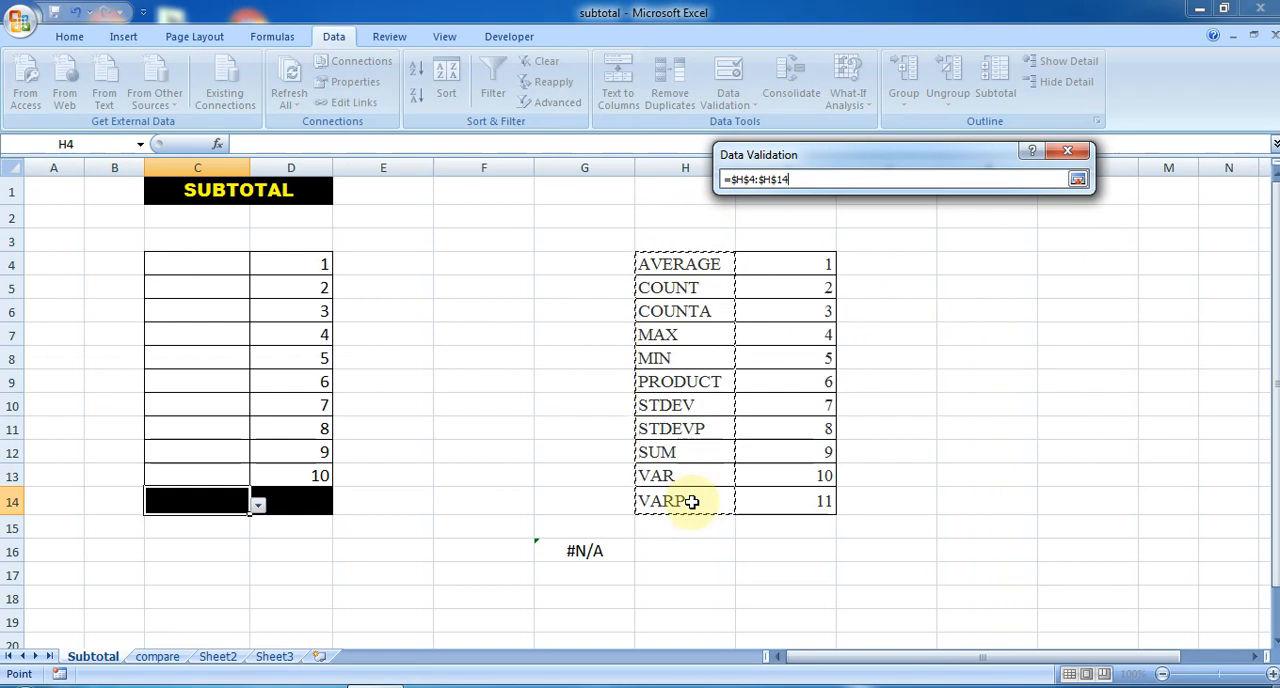
left_click(1077, 179)
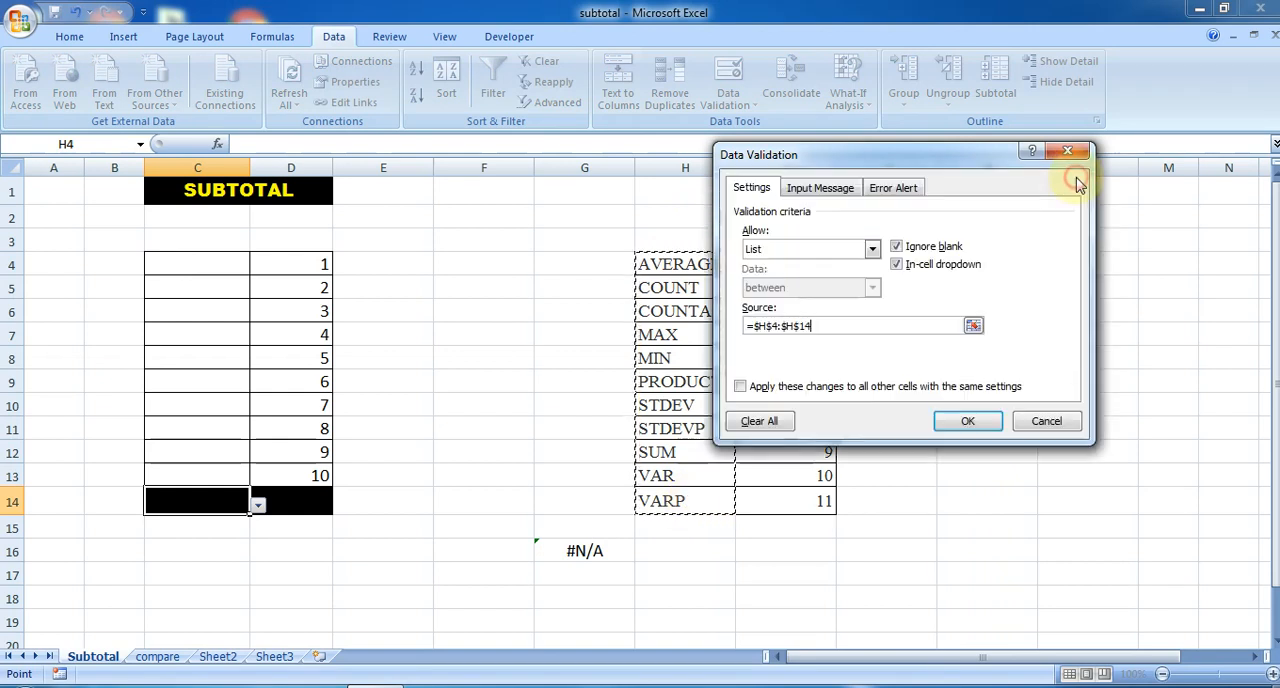
left_click(966, 421)
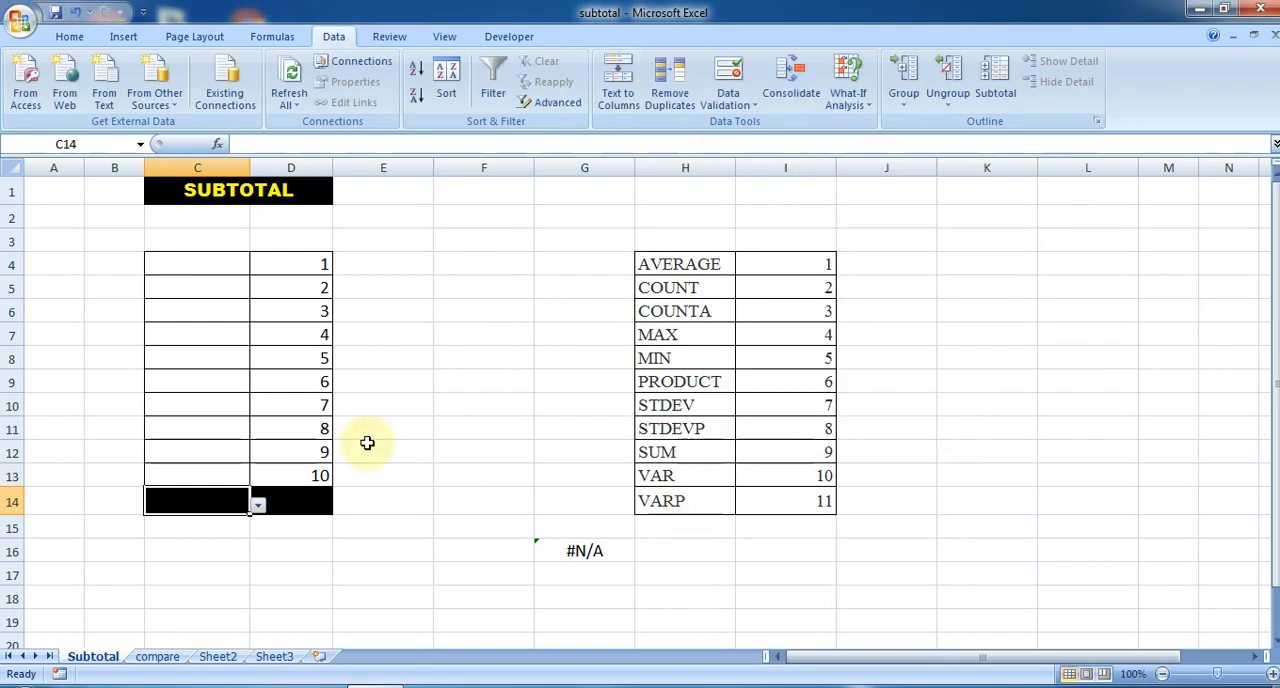
- Review the function names offered by the validation list in C14 and choose AVERAGE
left_click(259, 507)
mouse_move(259, 539)
left_mouse_down()
mouse_move(260, 577)
mouse_move(258, 548)
left_mouse_up()
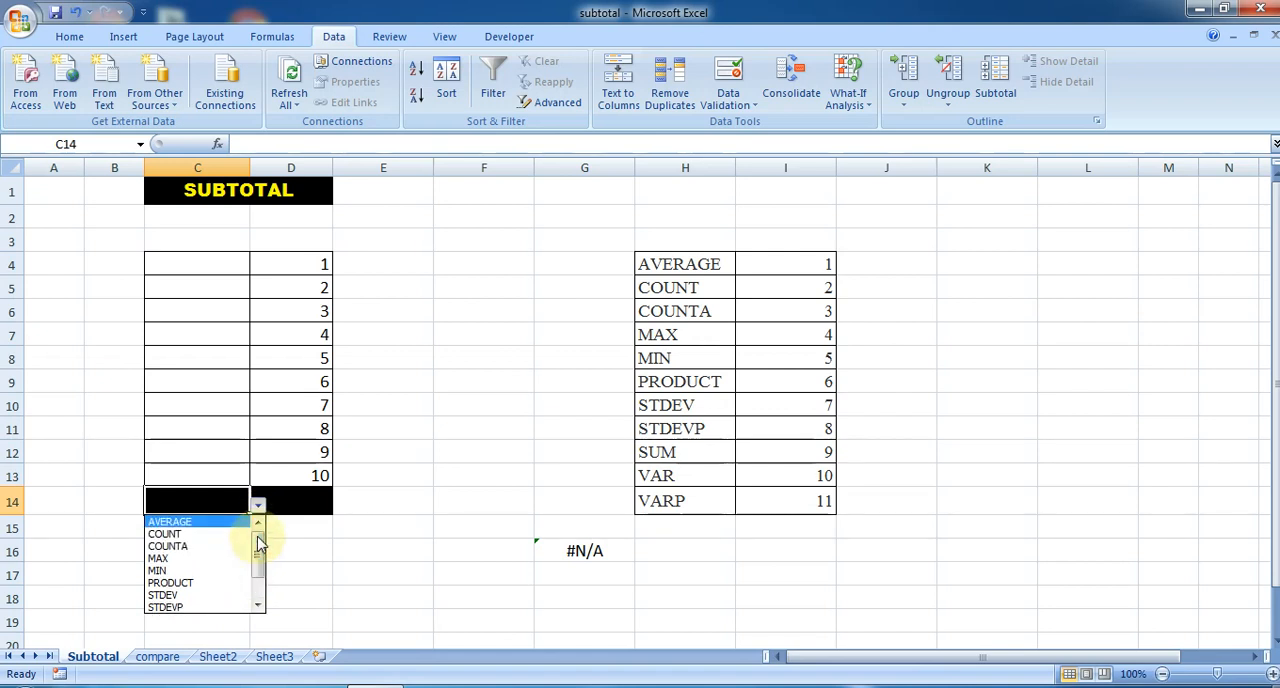
left_click(330, 555)
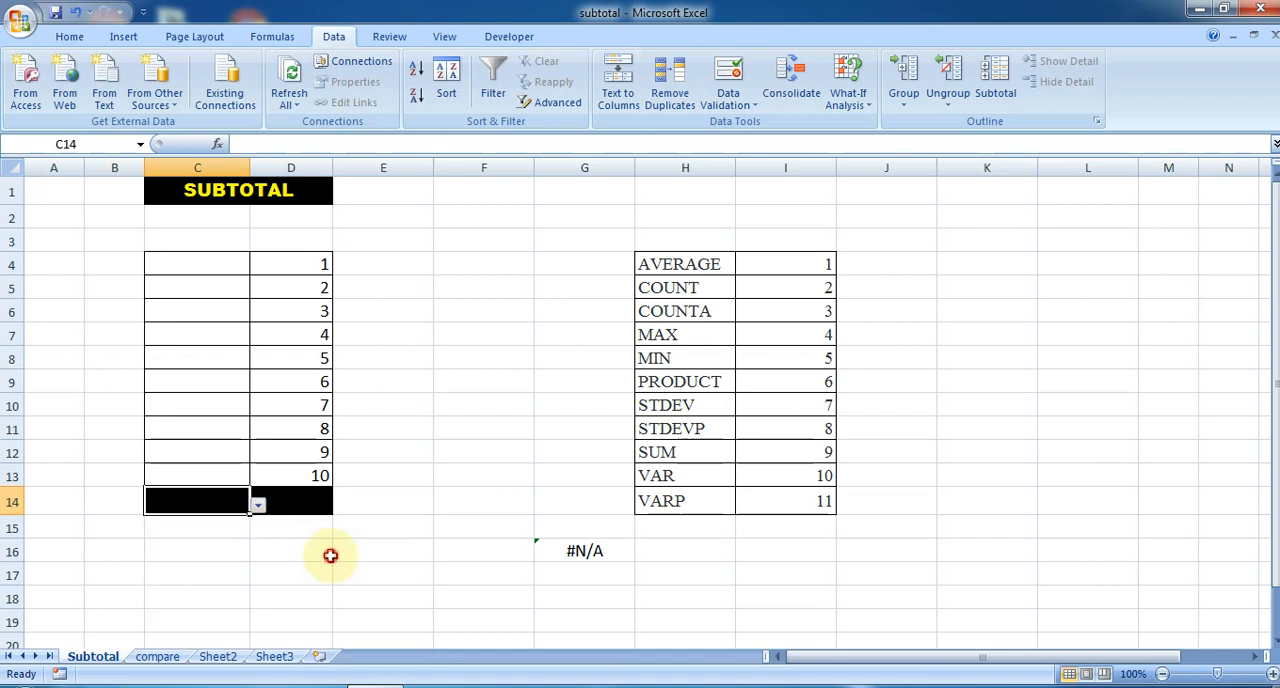
left_click(258, 505)
left_click(185, 523)
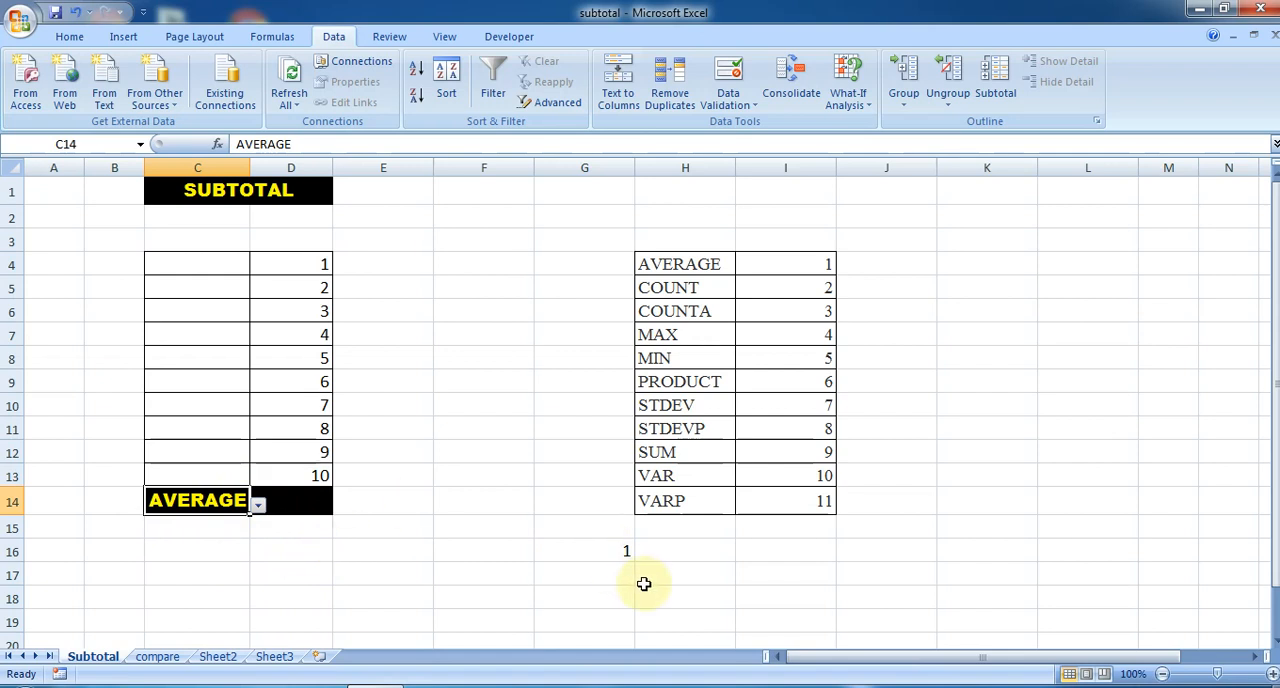
- Clear the existing VLOOKUP formula from cell G16
left_click(607, 548)
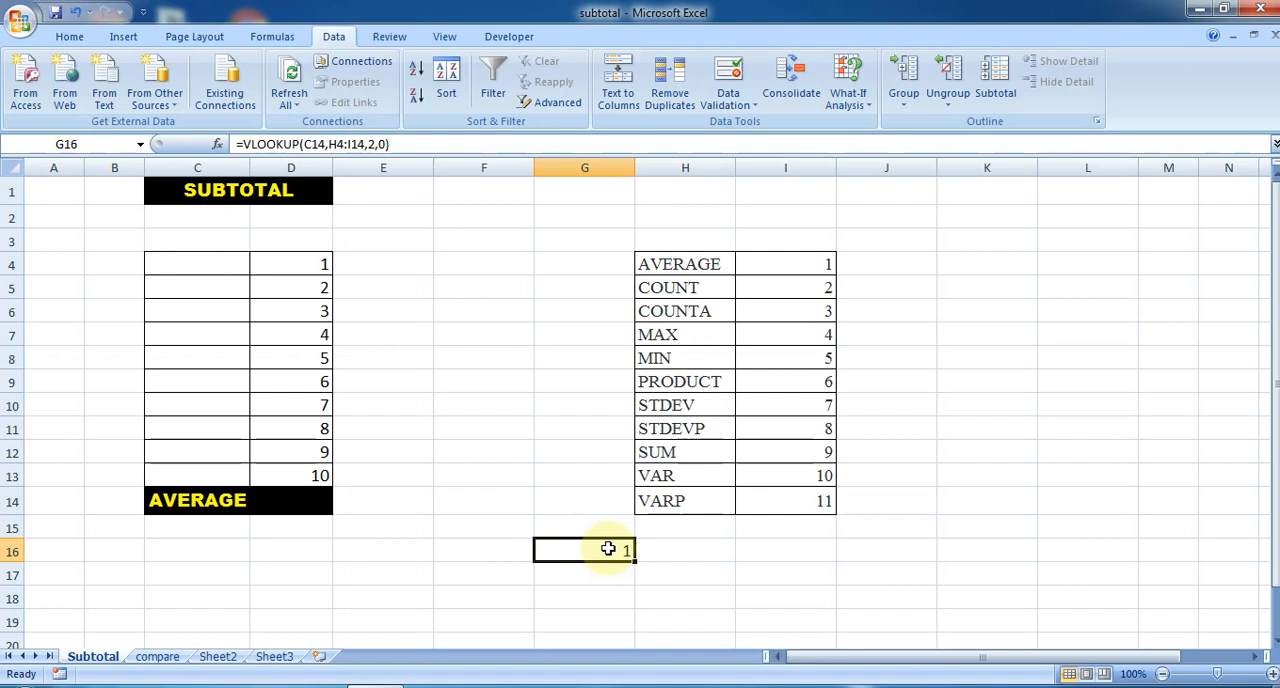
key("Delete")
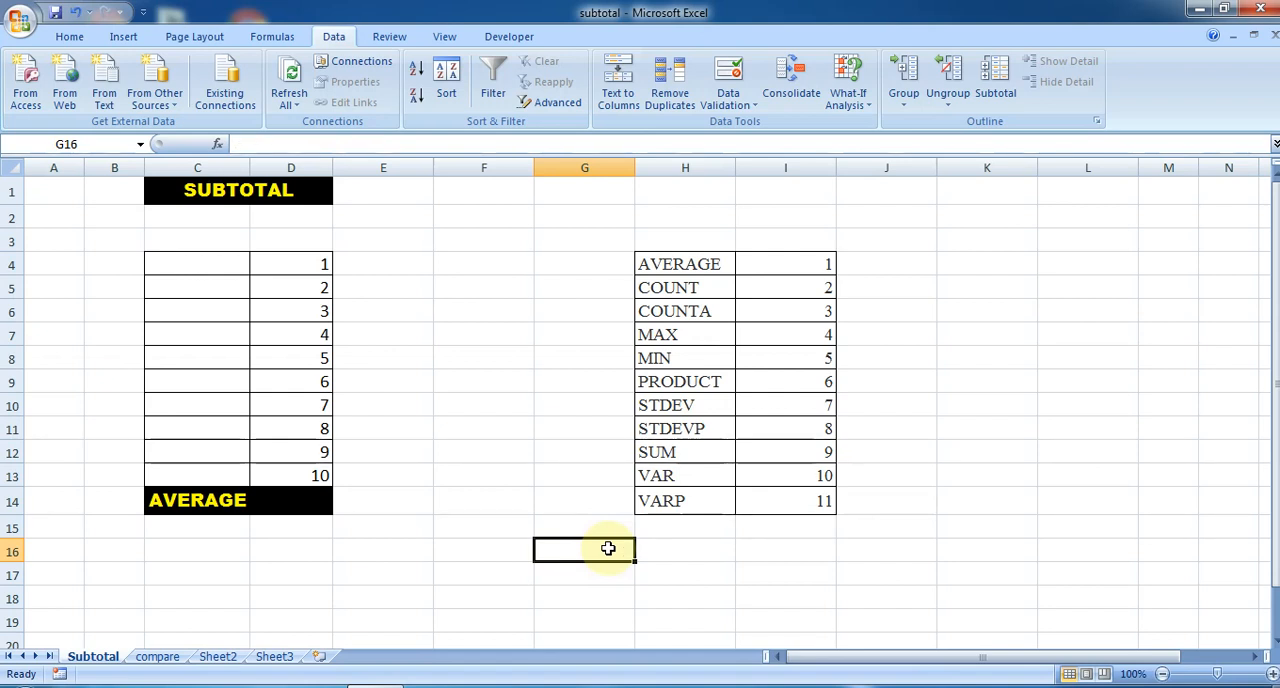
left_click(190, 500)
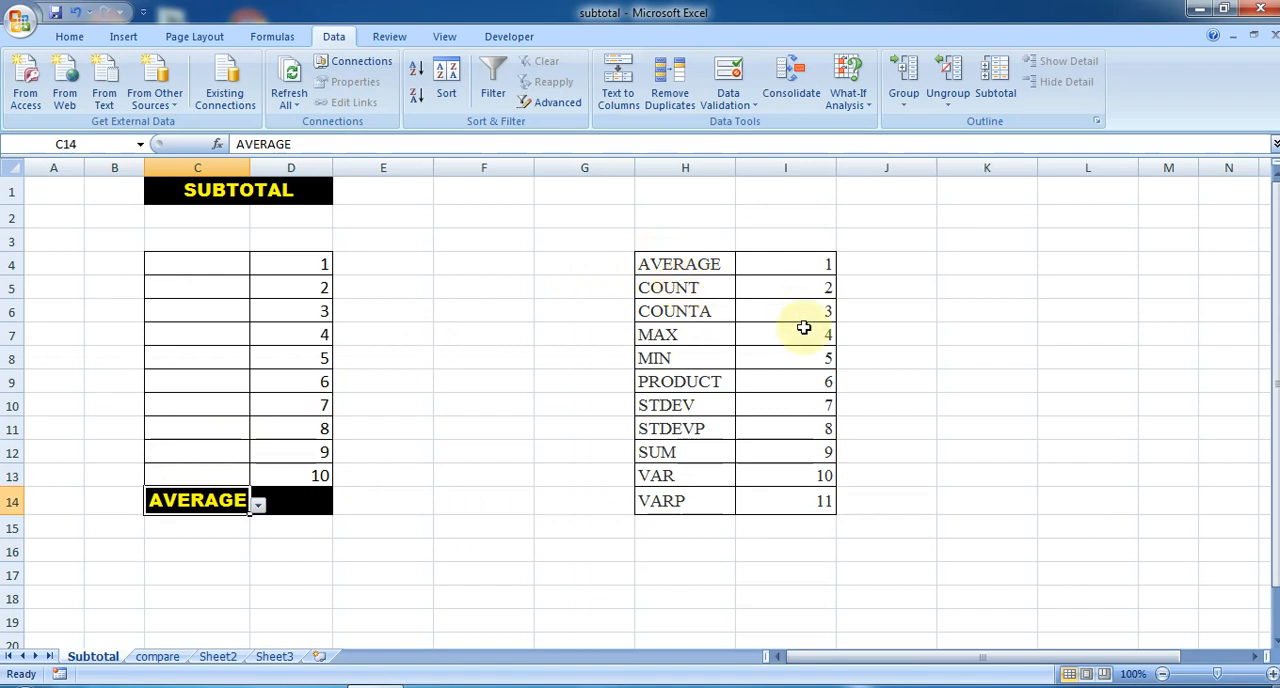
- Start a VLOOKUP formula in G16 with C14 as the lookup value and H4:I14 as the table array
left_click(585, 550)
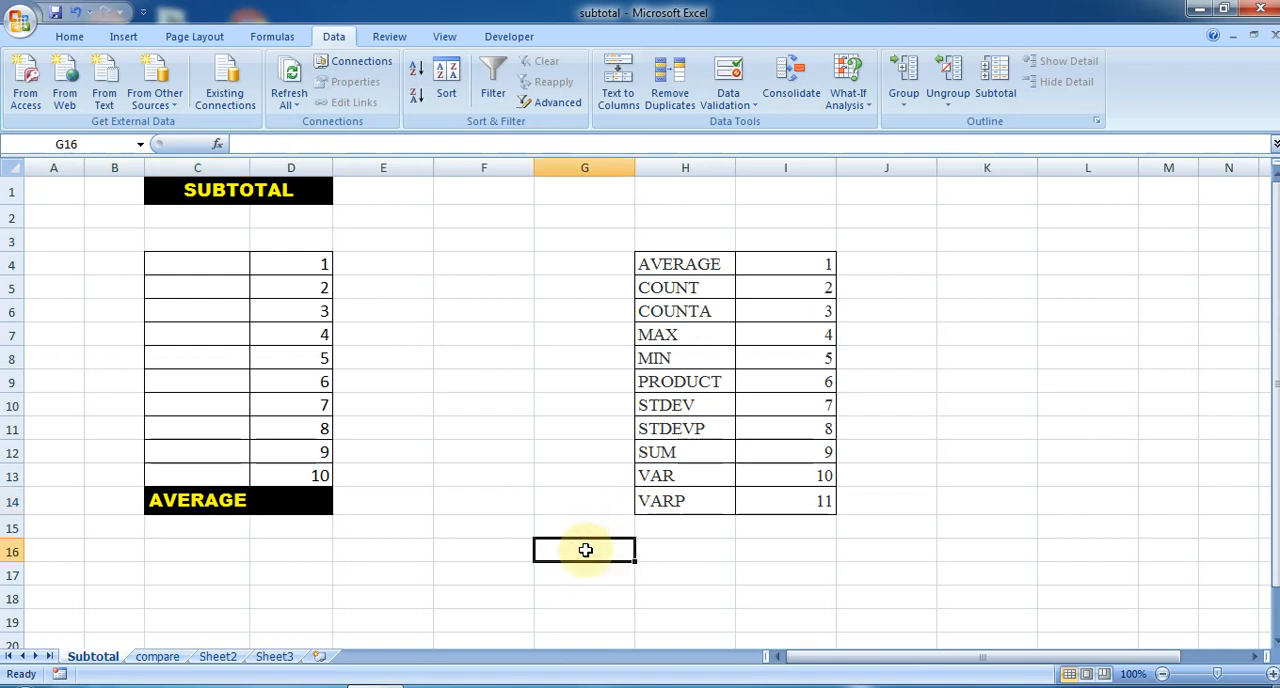
type("=")
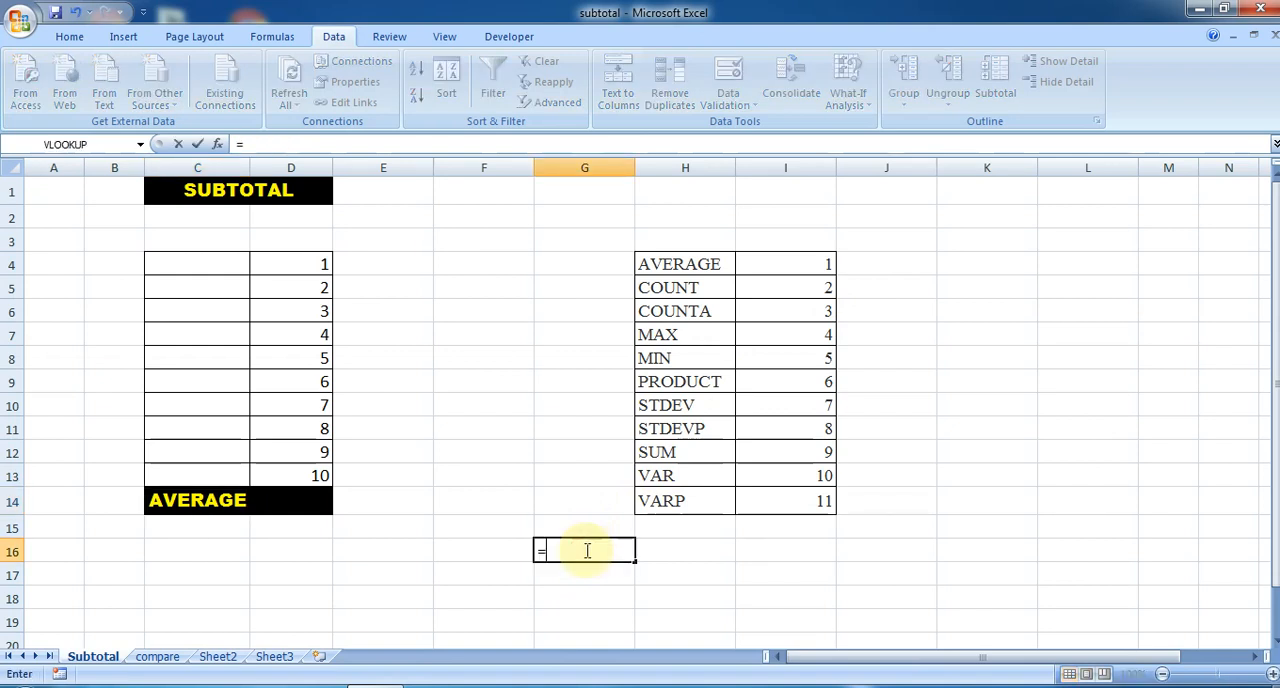
type("vl")
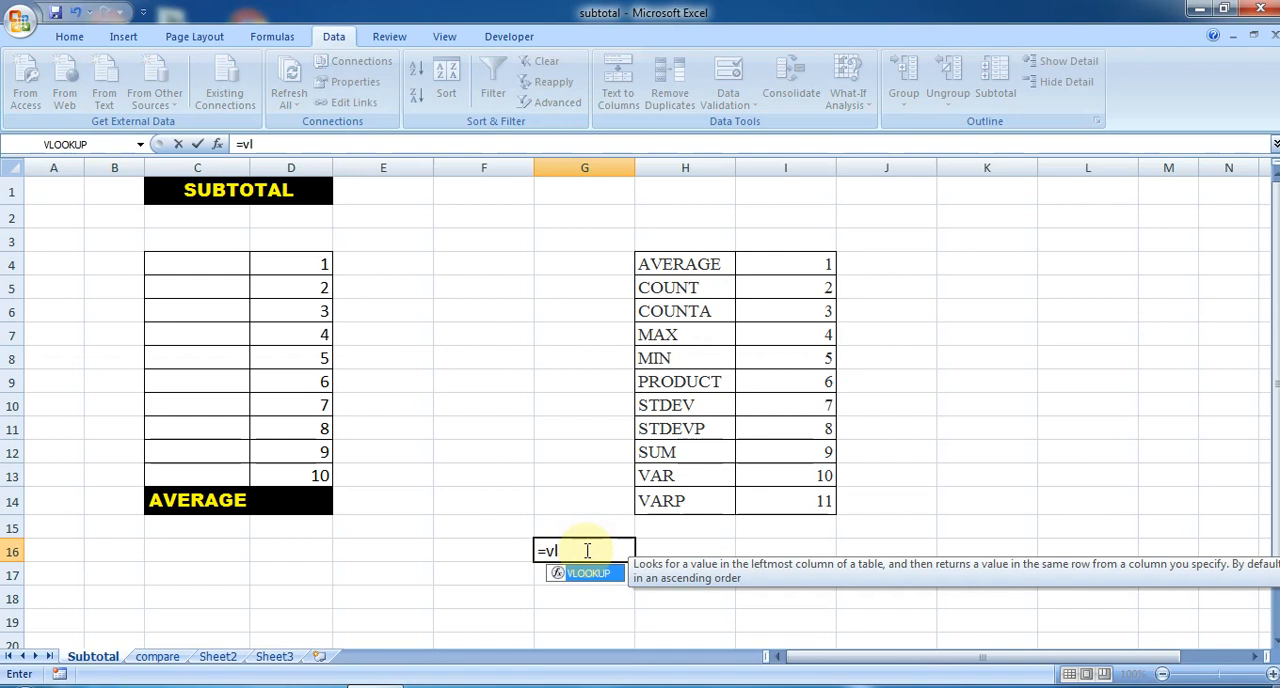
key("Tab")
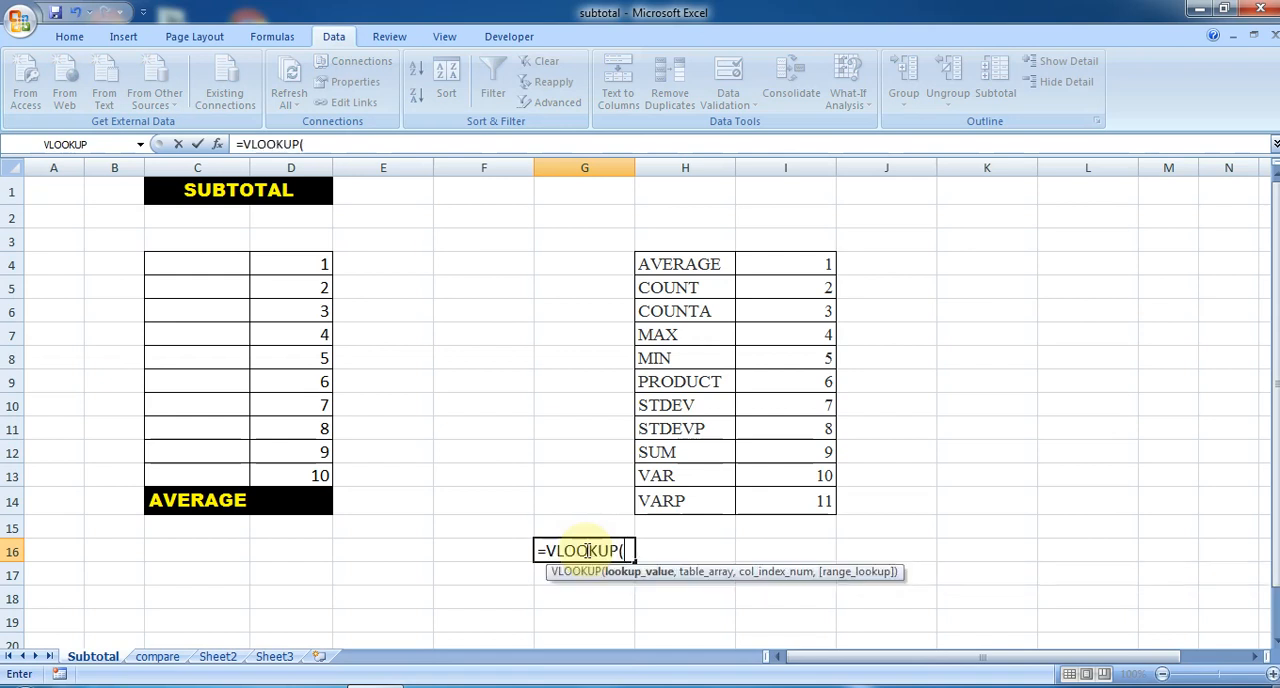
left_click(205, 500)
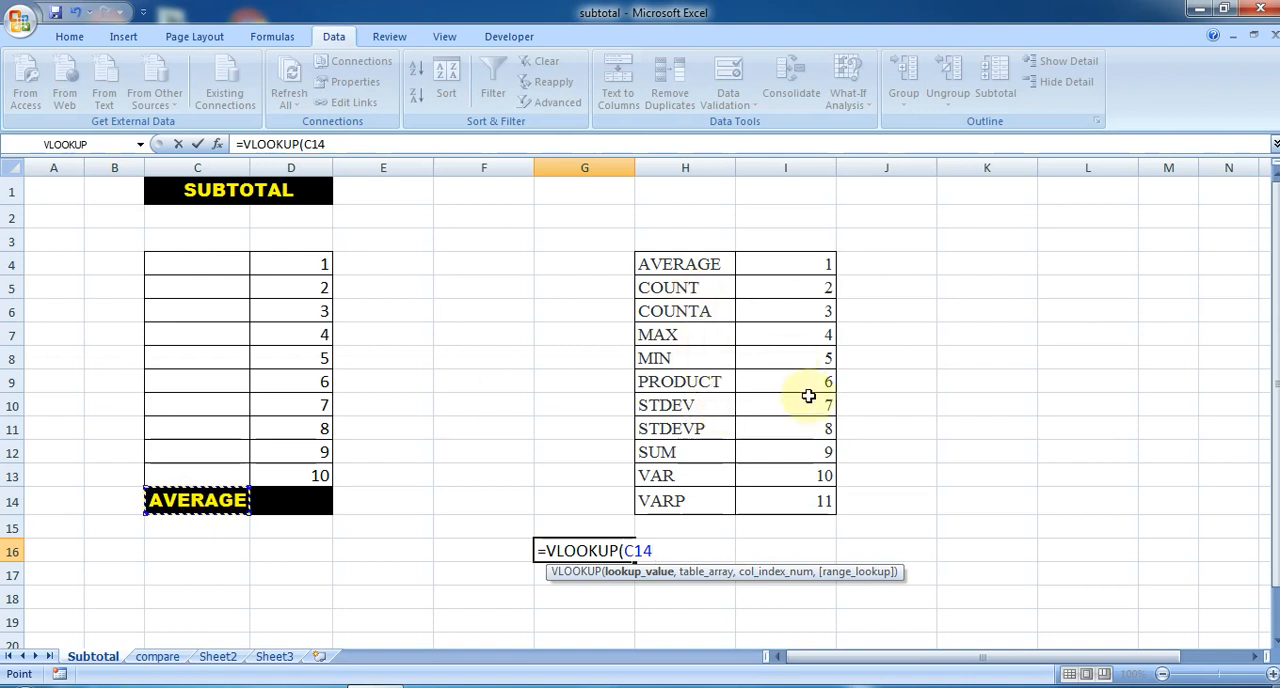
scroll(705, 471, "down", 1)
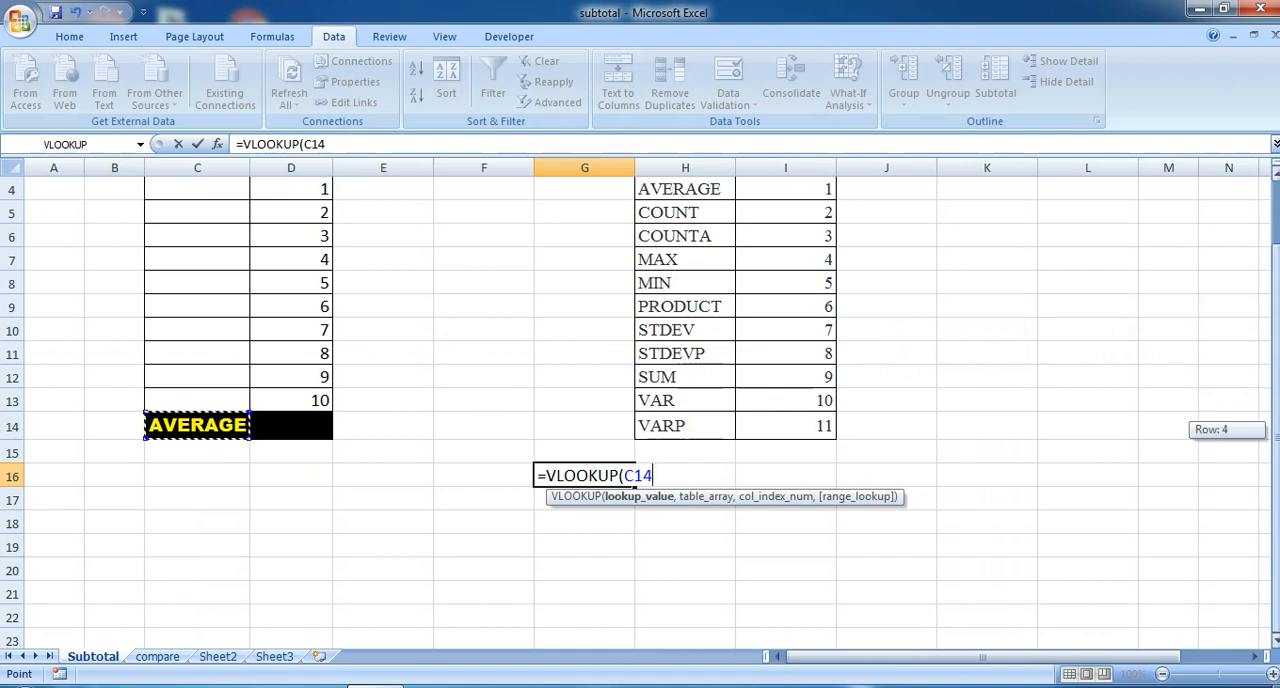
scroll(1268, 400, "up", 1)
type(",")
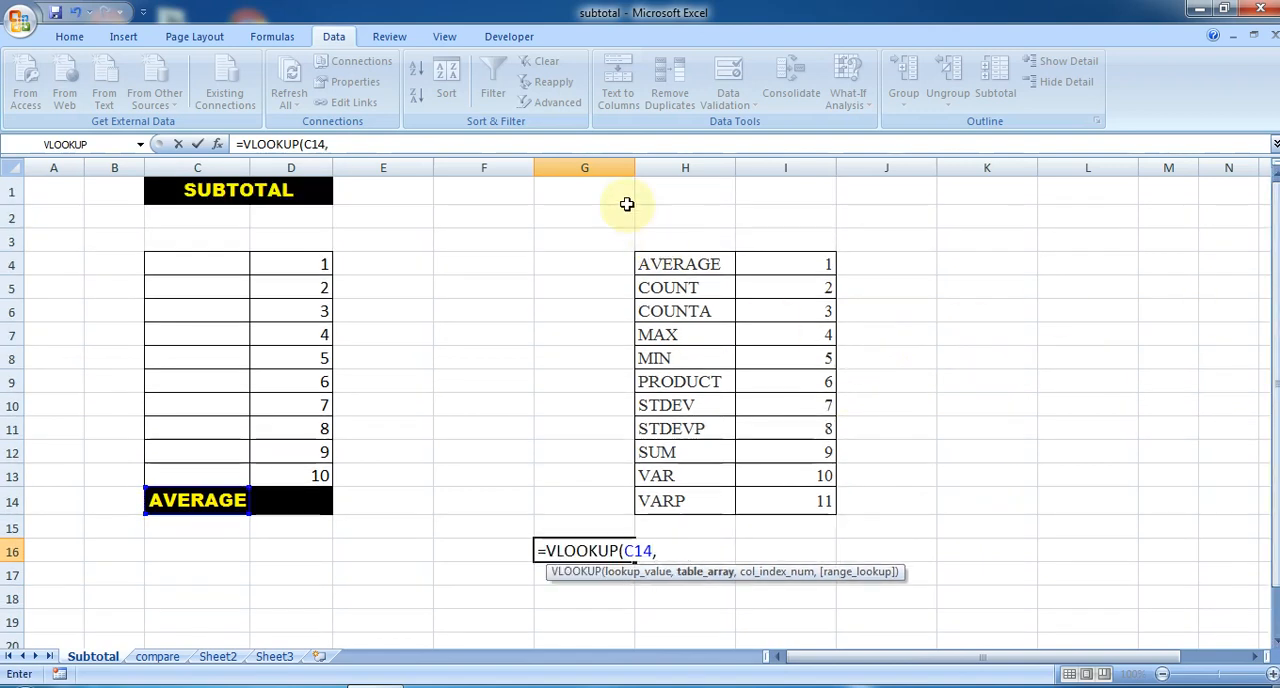
left_click_drag(681, 263, 817, 491)
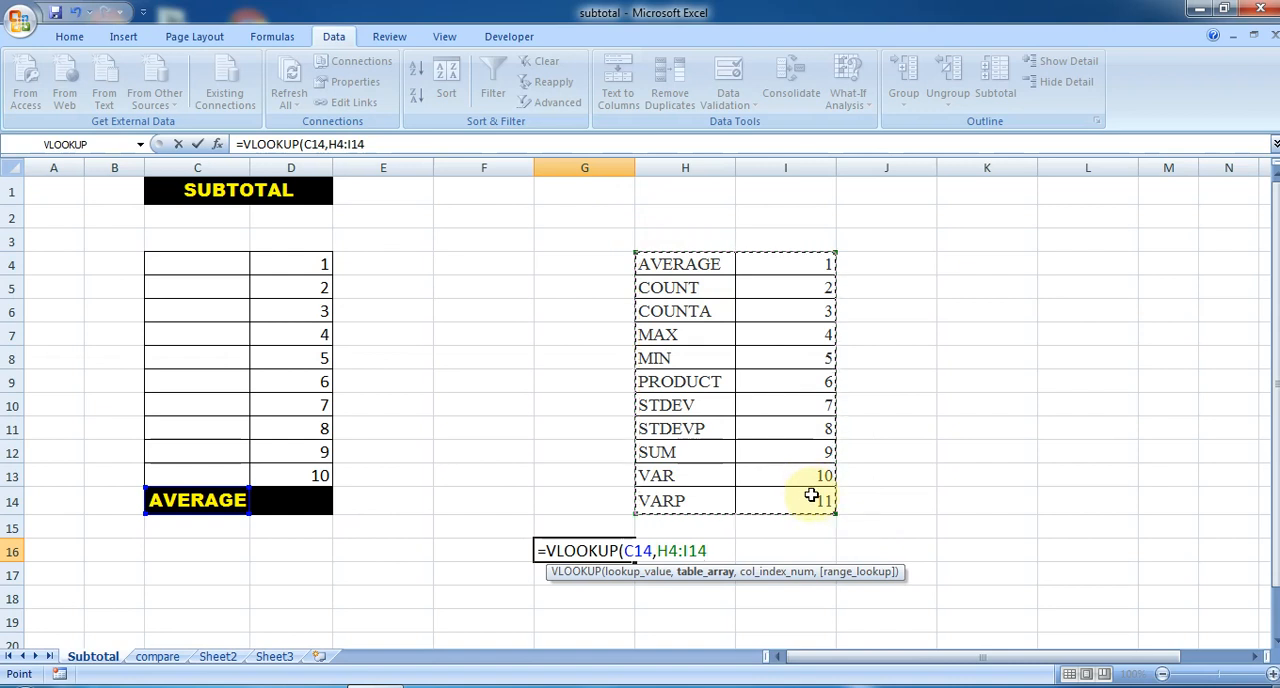
- Complete the VLOOKUP in G16 with column index 2 and range lookup 0, and enter the formula
type(",2")
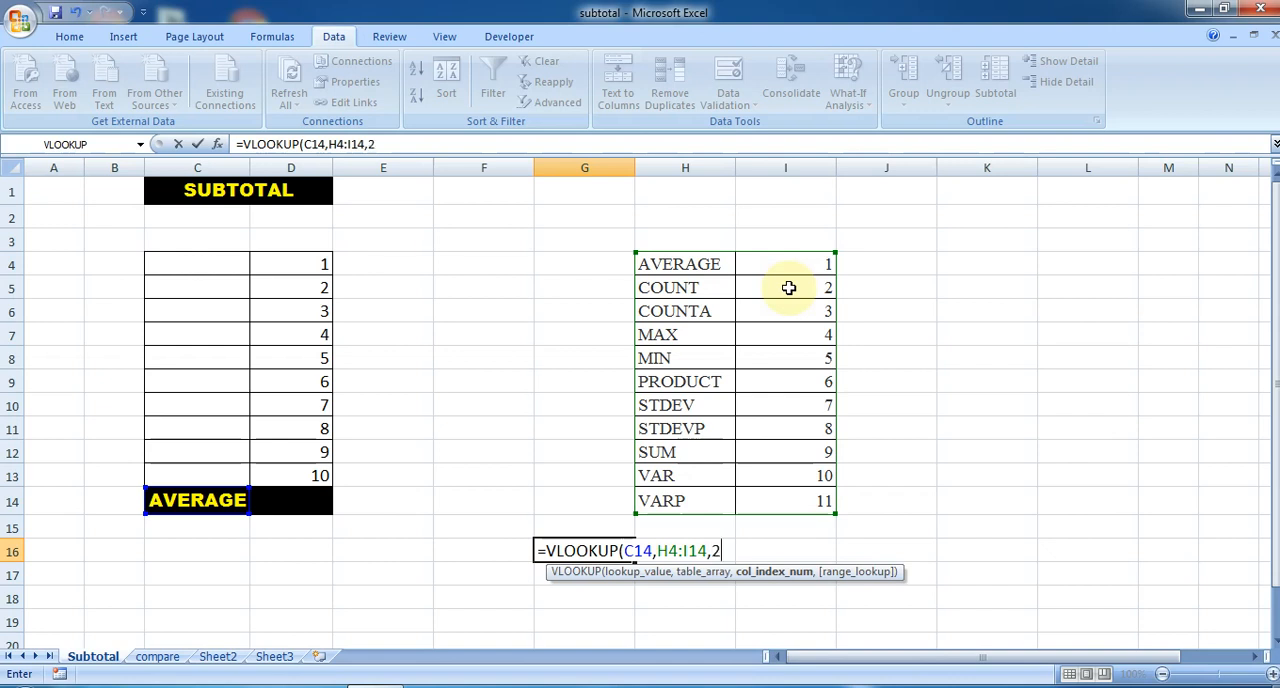
type(",")
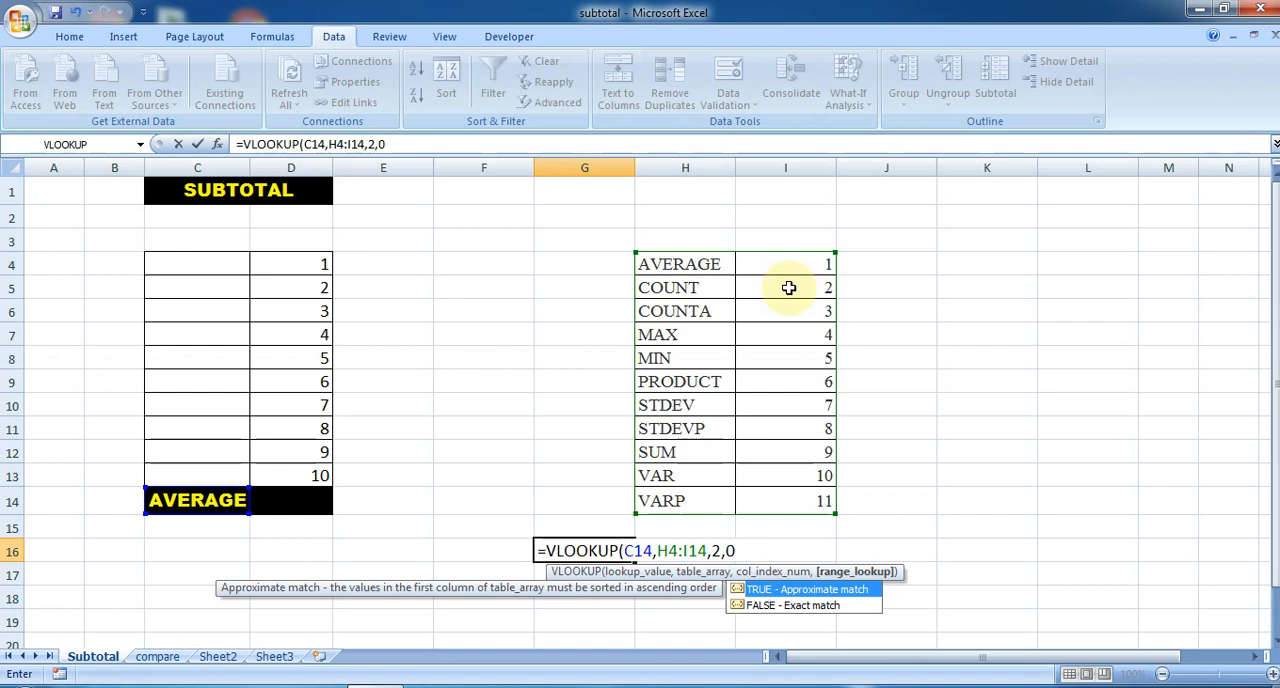
type("0)")
key("Return")
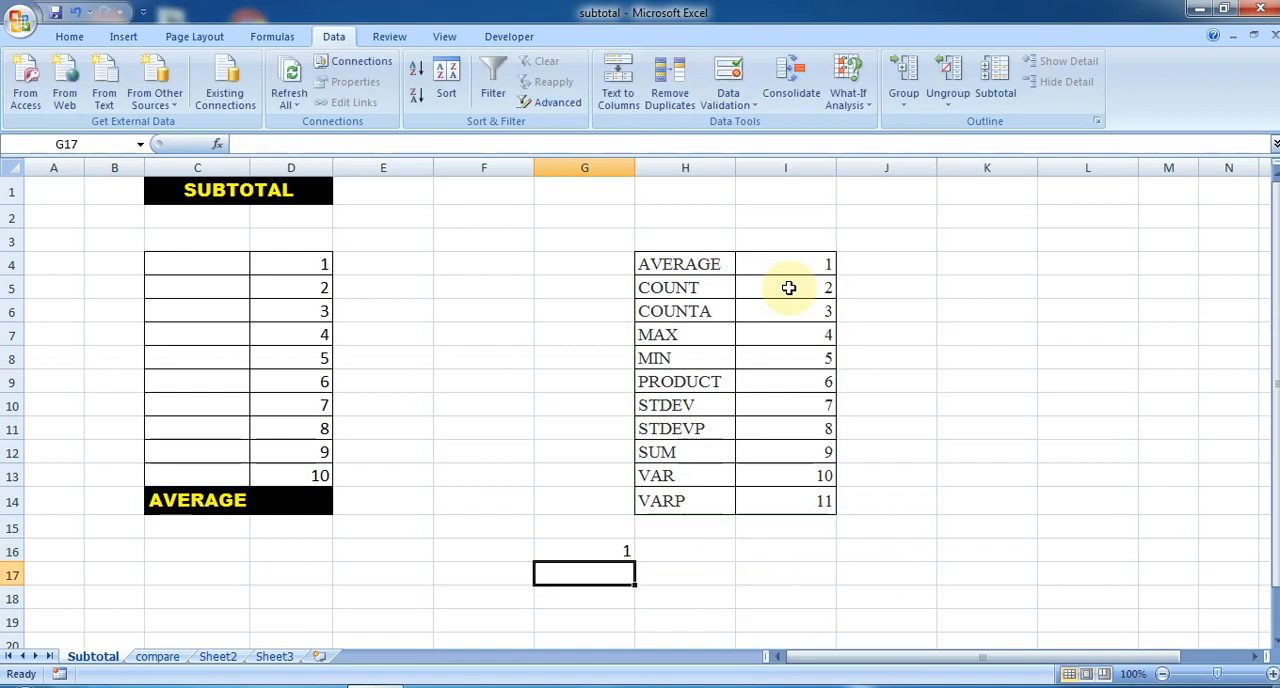
- Choose COUNT from the list in C14 to test the function number lookup in G16
left_click(195, 500)
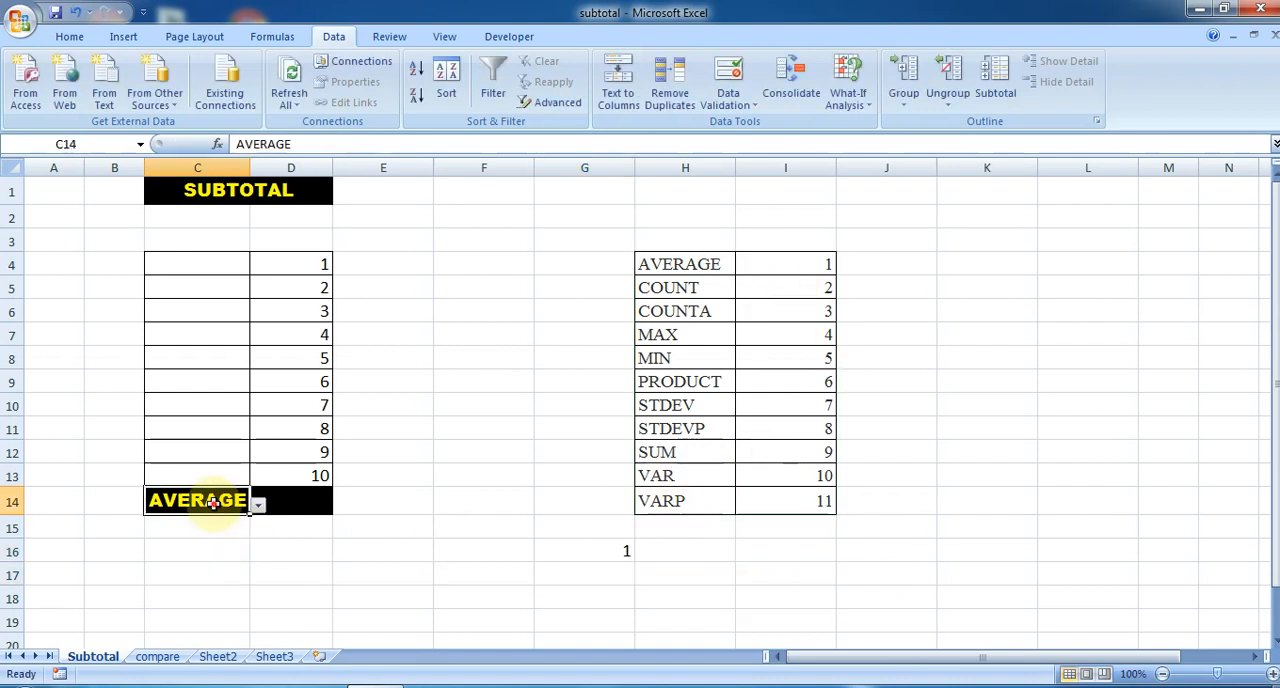
left_click(258, 505)
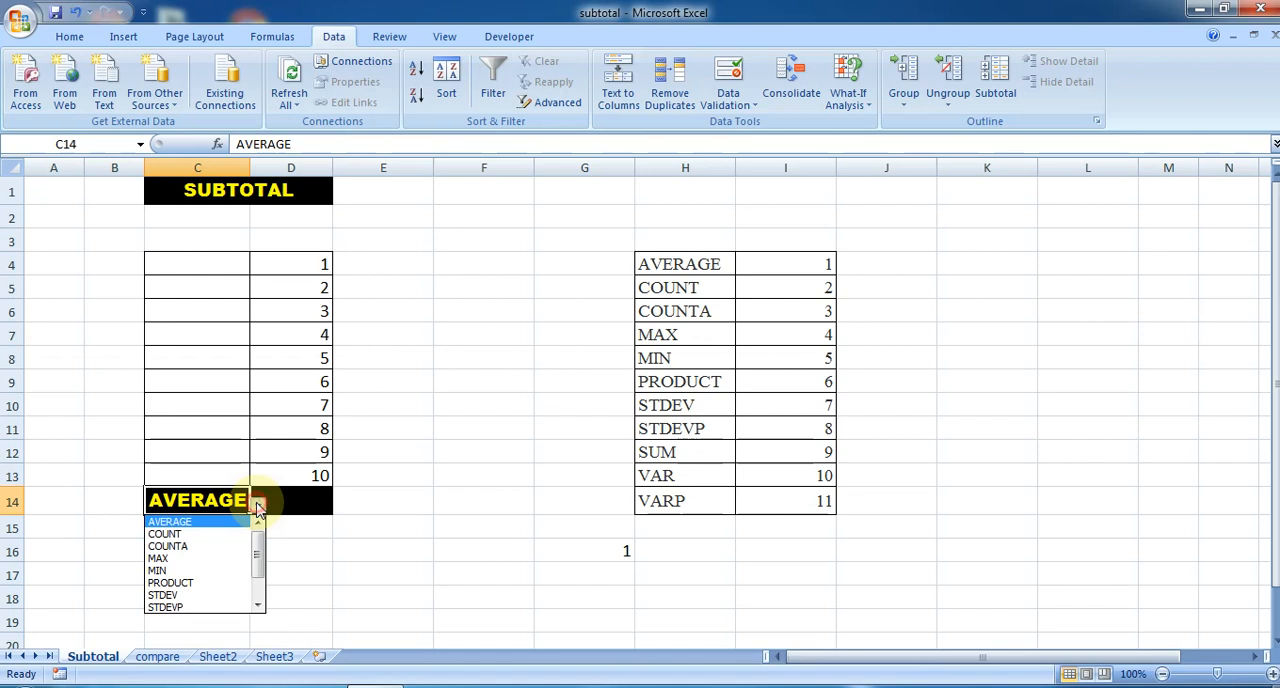
left_click(184, 536)
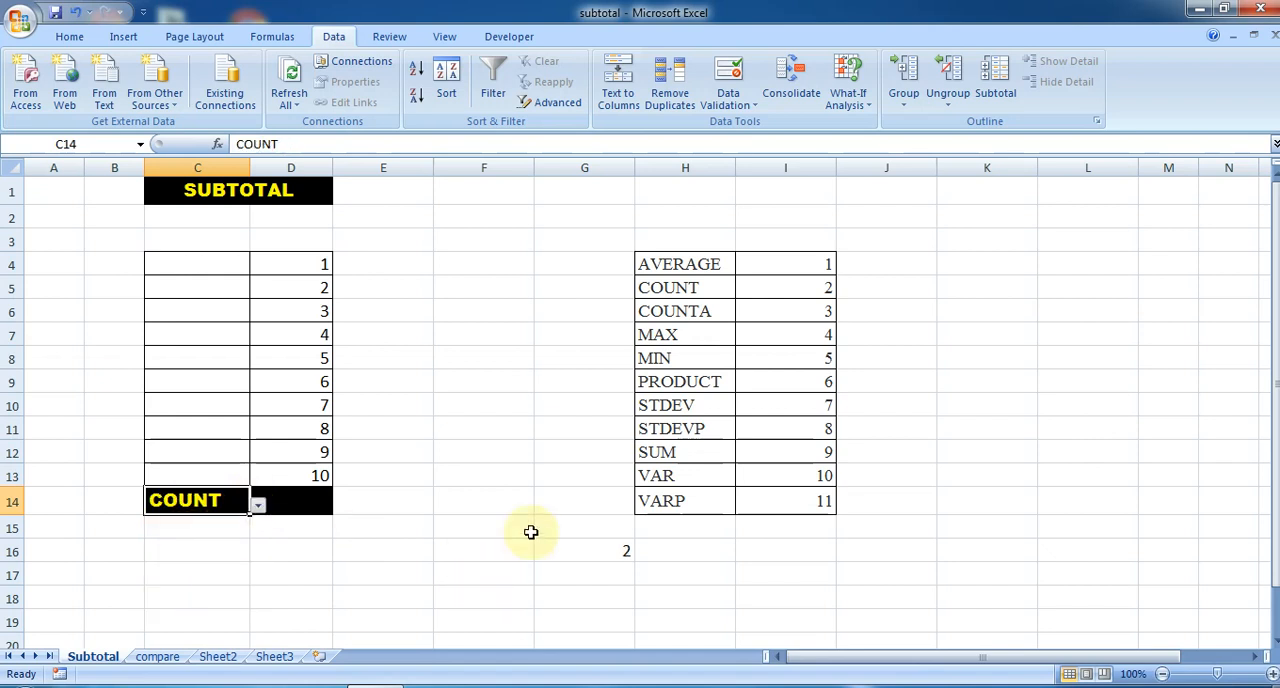
left_click(621, 551)
- Change the function in C14 to MIN from the validation list
left_click(232, 500)
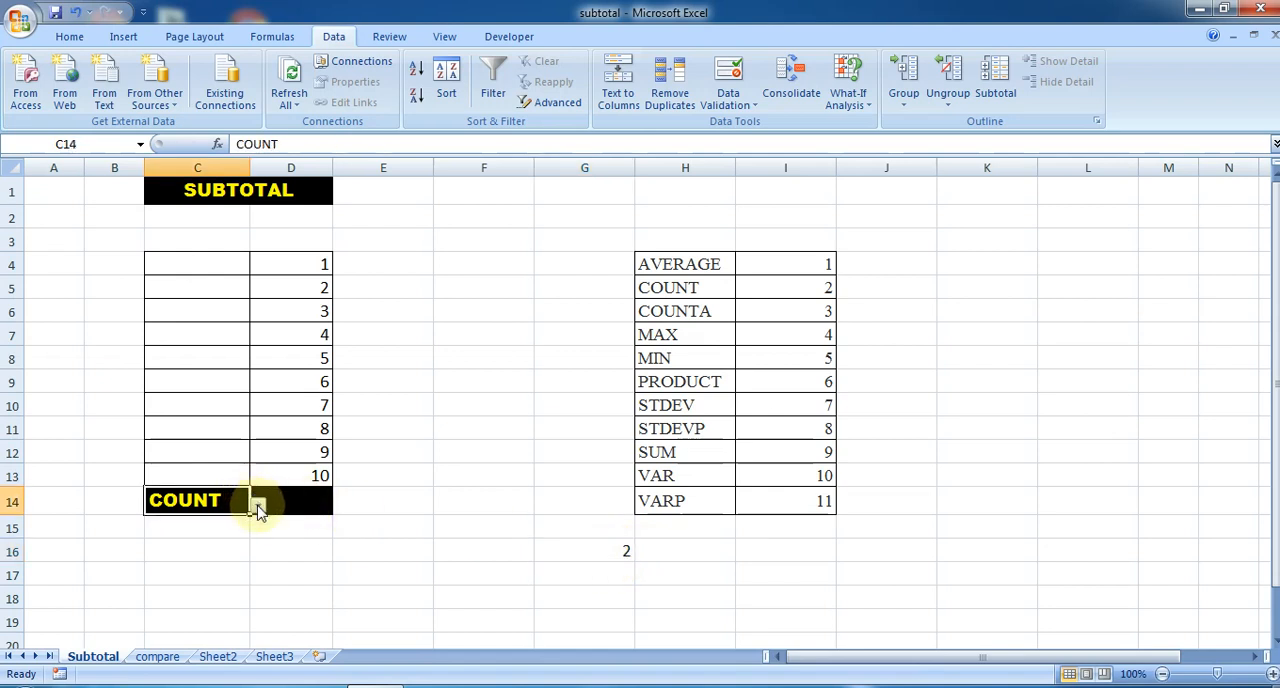
left_click(258, 505)
left_click(184, 558)
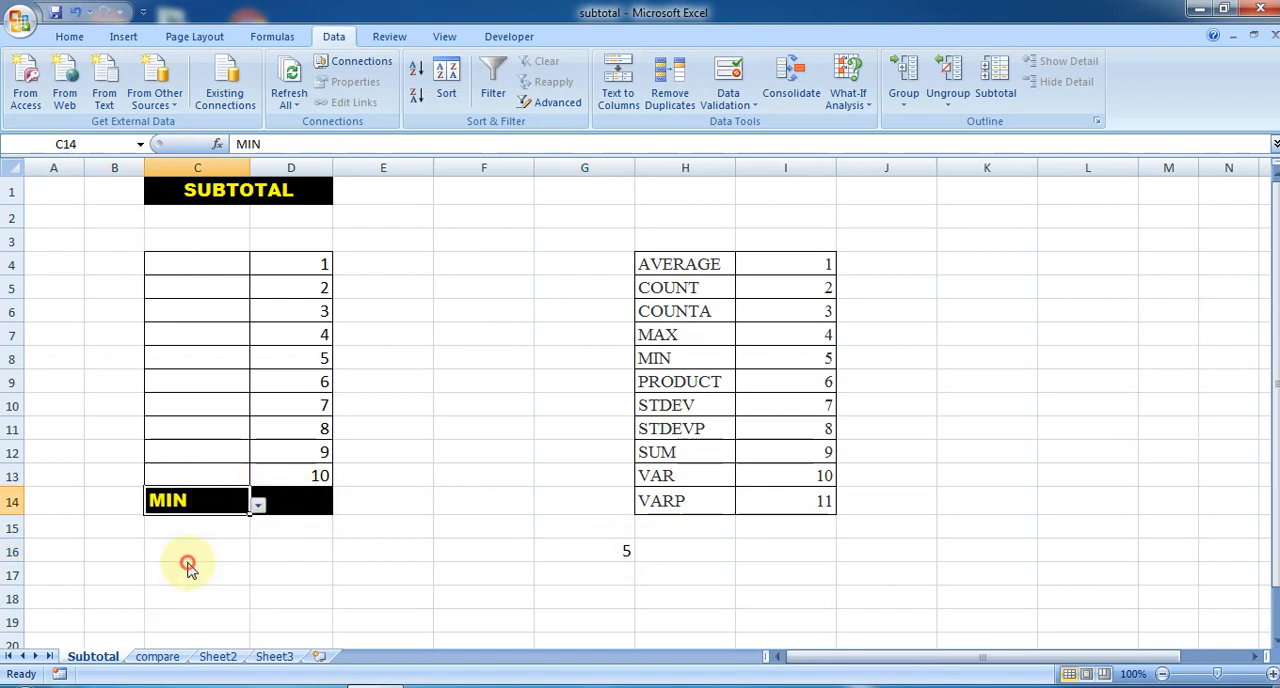
- Select the MIN row H8:I8 in the function table and compare its number with the lookup result in G16
left_click_drag(660, 358, 774, 353)
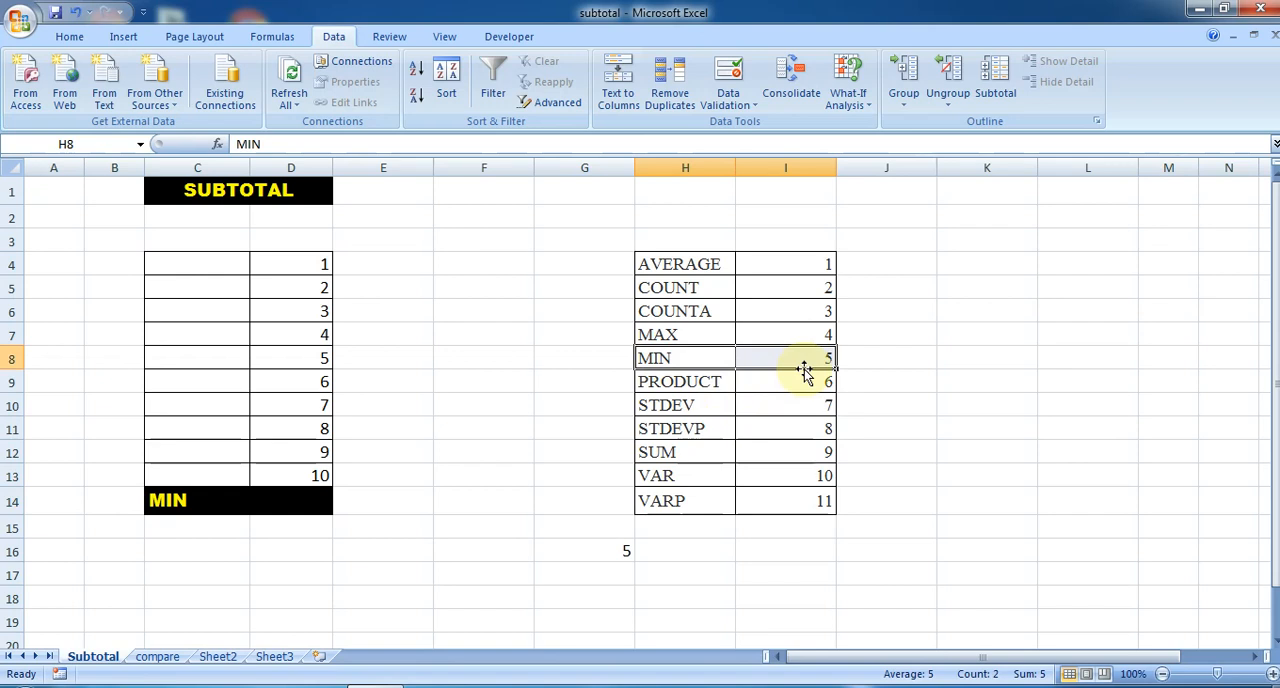
scroll(608, 517, "down", 1)
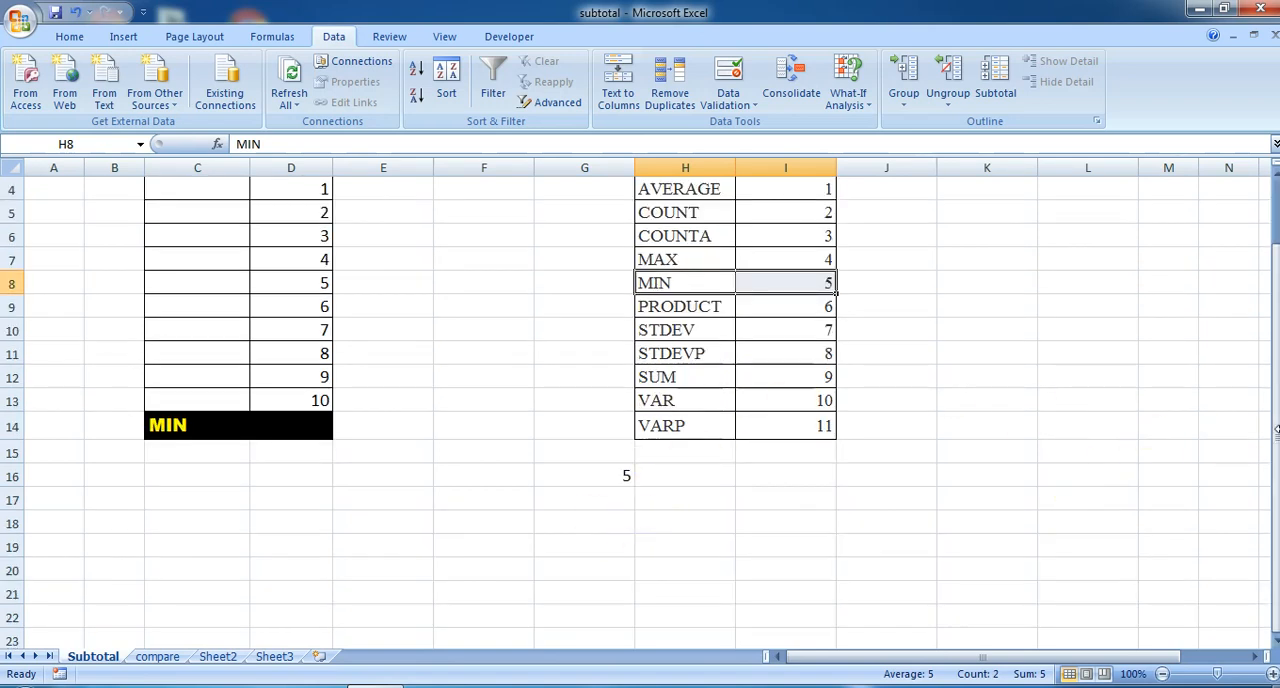
left_click_drag(1276, 430, 1276, 420)
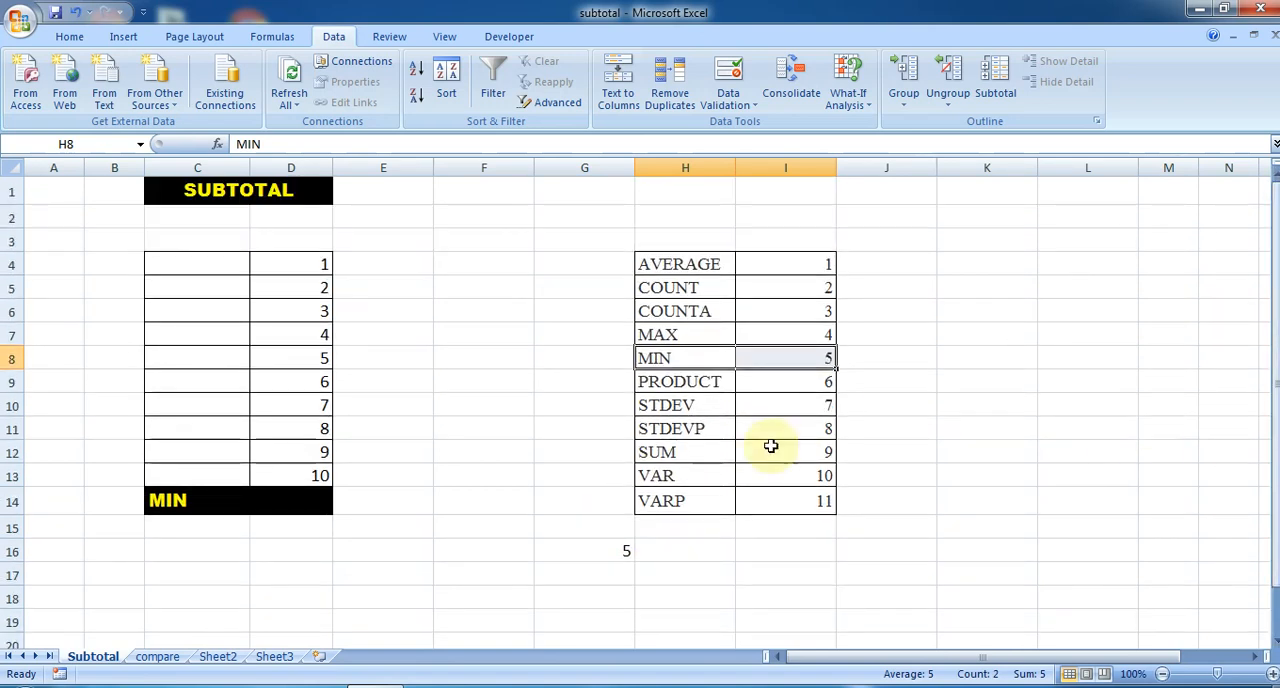
- Enter =SUBTOTAL(G16,D4:D13) in D14, taking the function number from the lookup cell
left_click(281, 501)
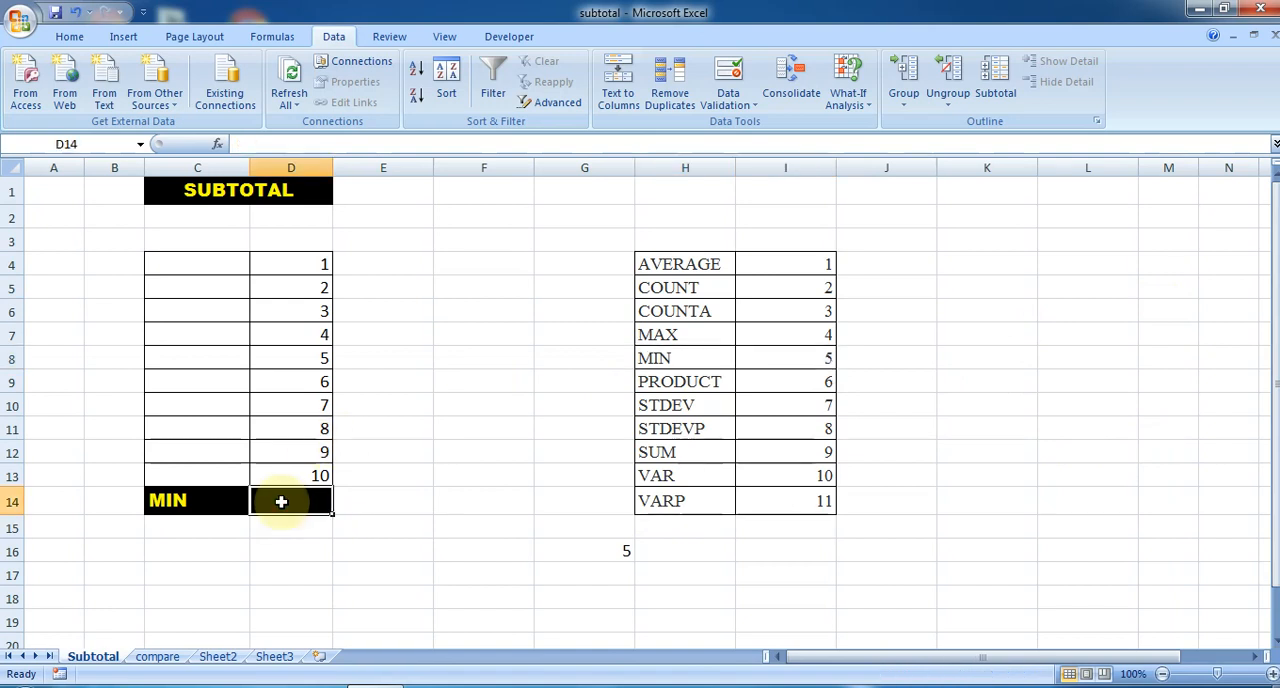
type("=sub")
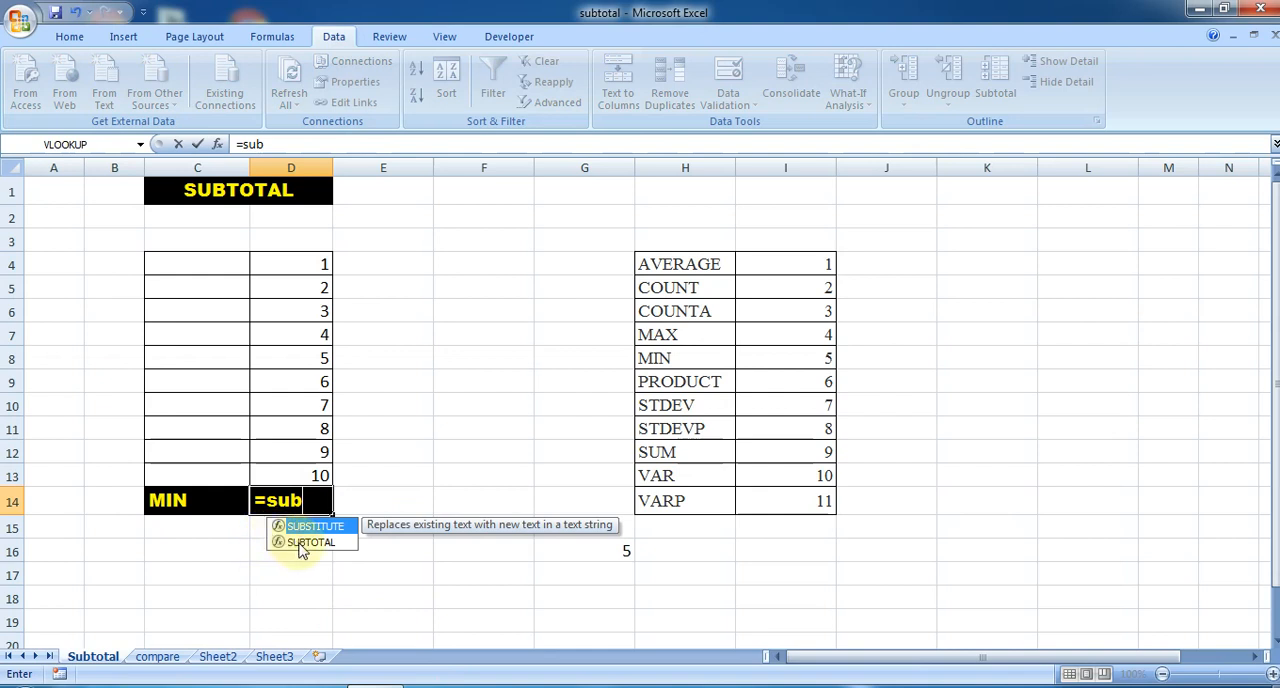
double_click(298, 542)
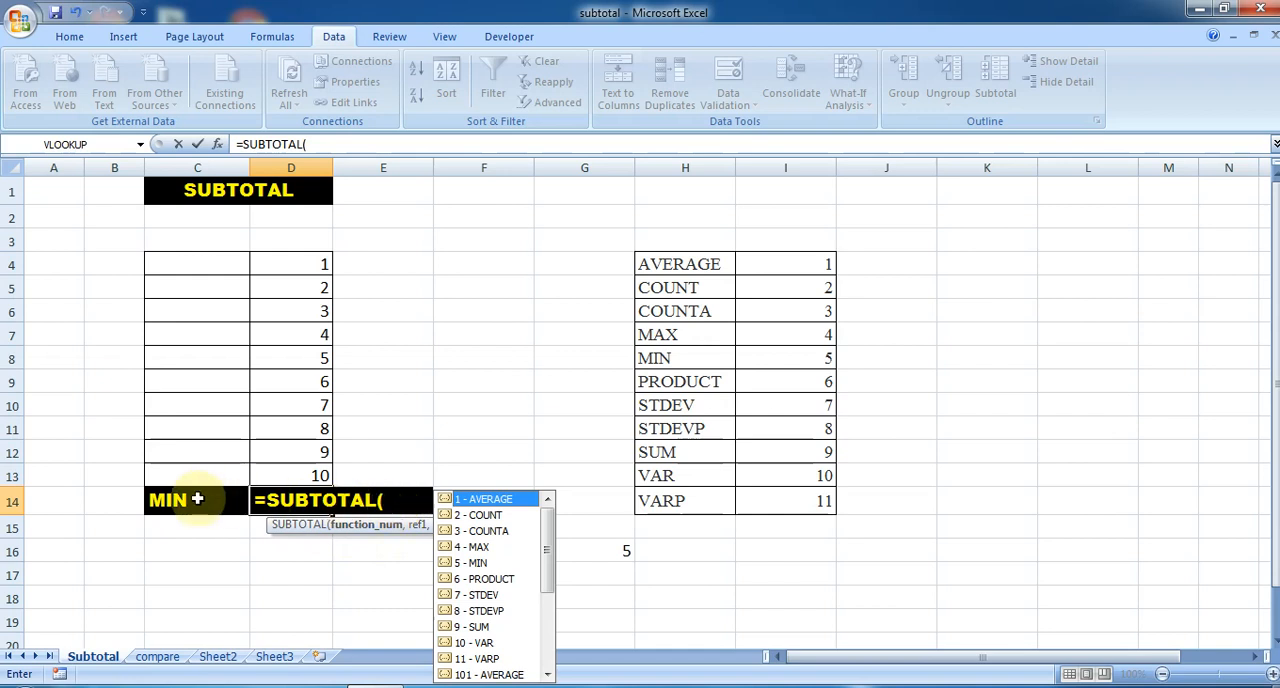
left_click(620, 549)
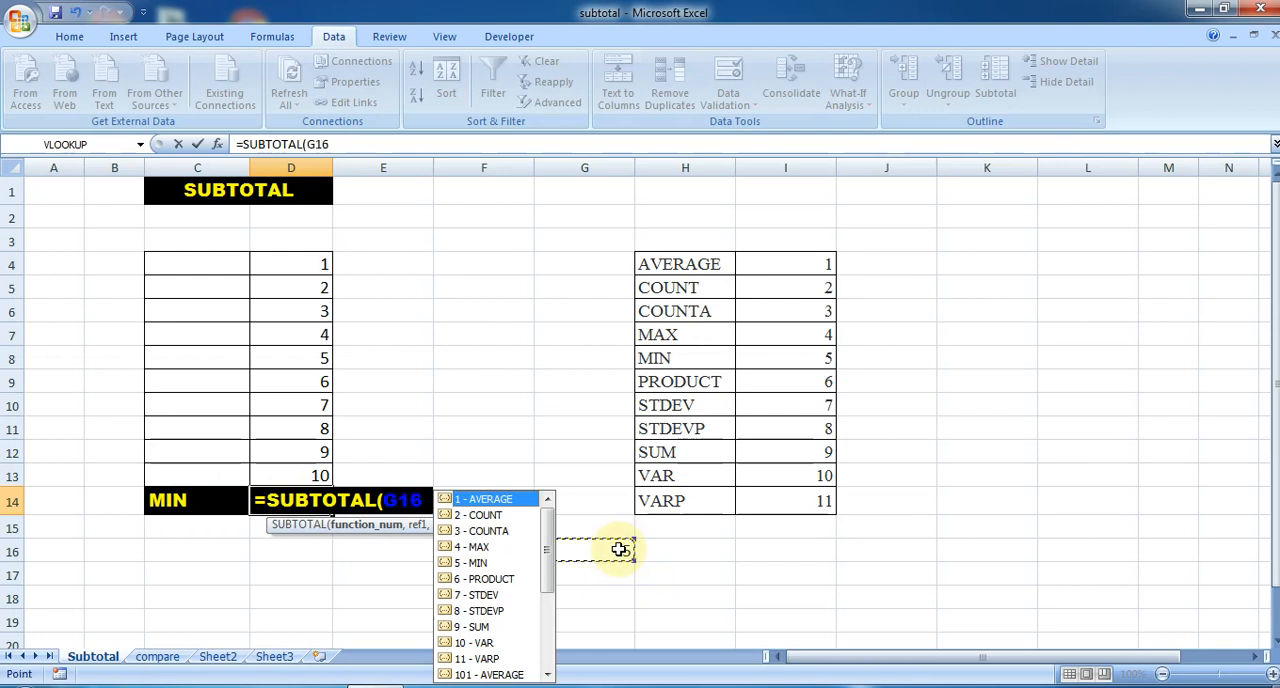
type(",")
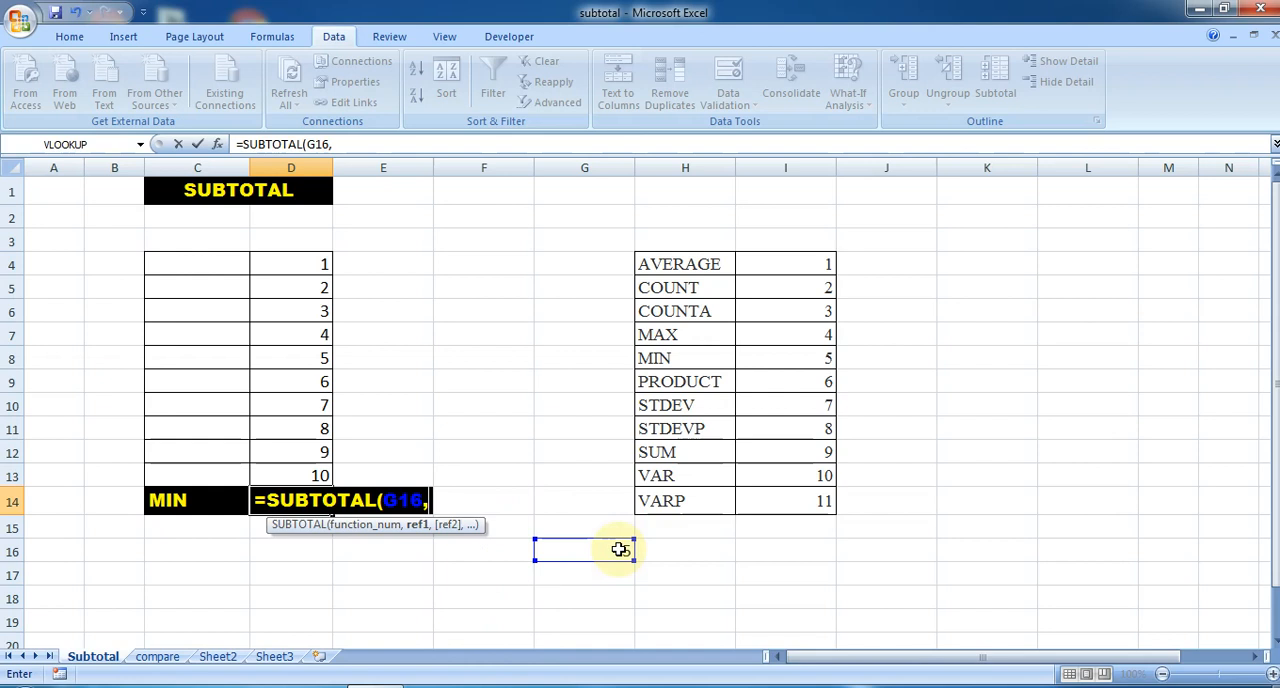
left_click(316, 258)
left_click_drag(316, 258, 307, 472)
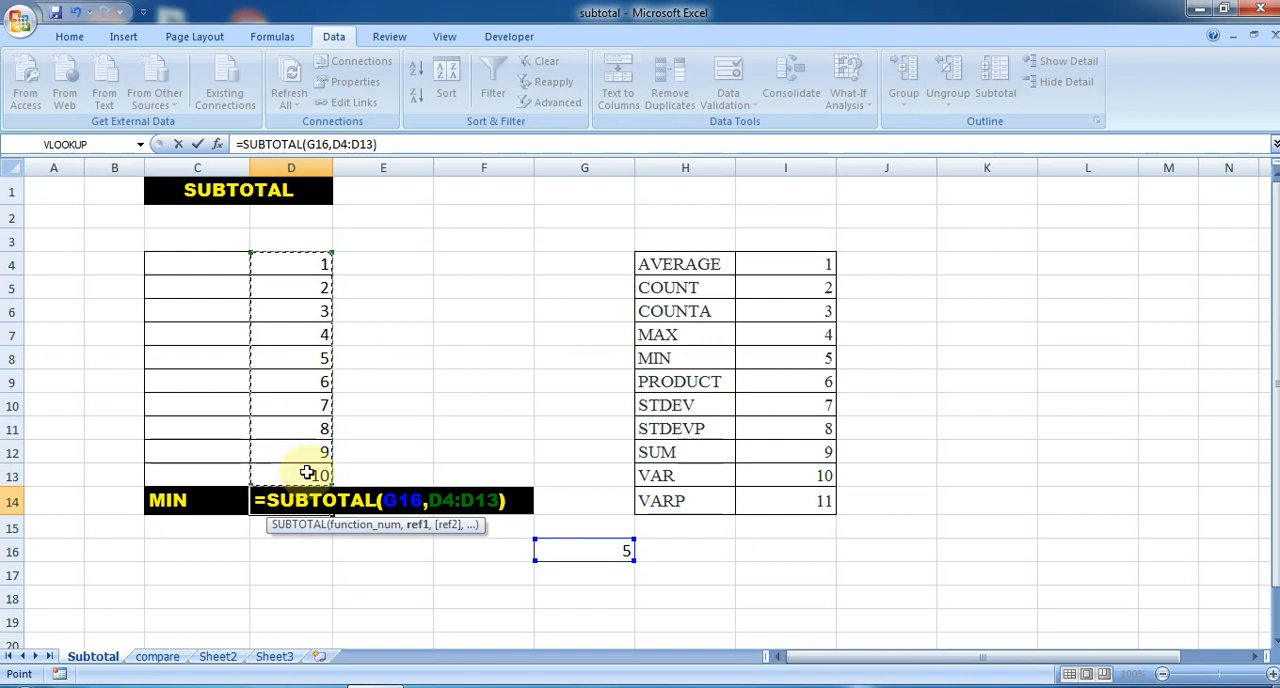
type(")")
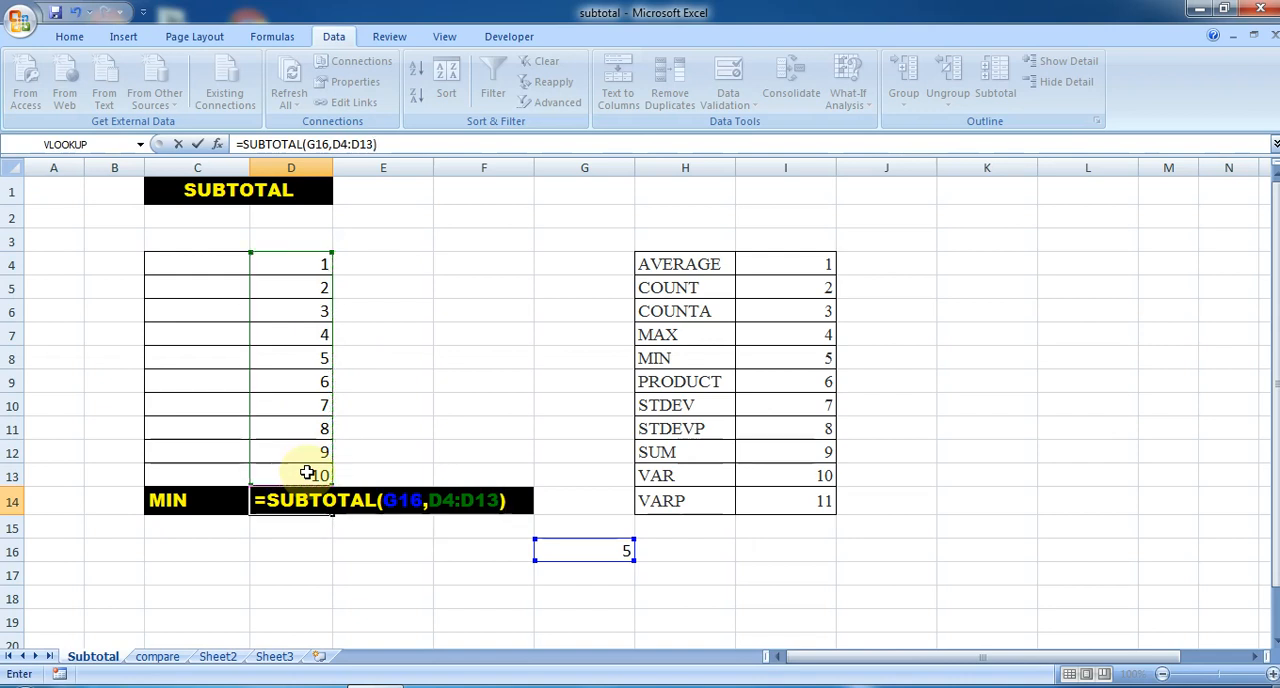
key("Return")
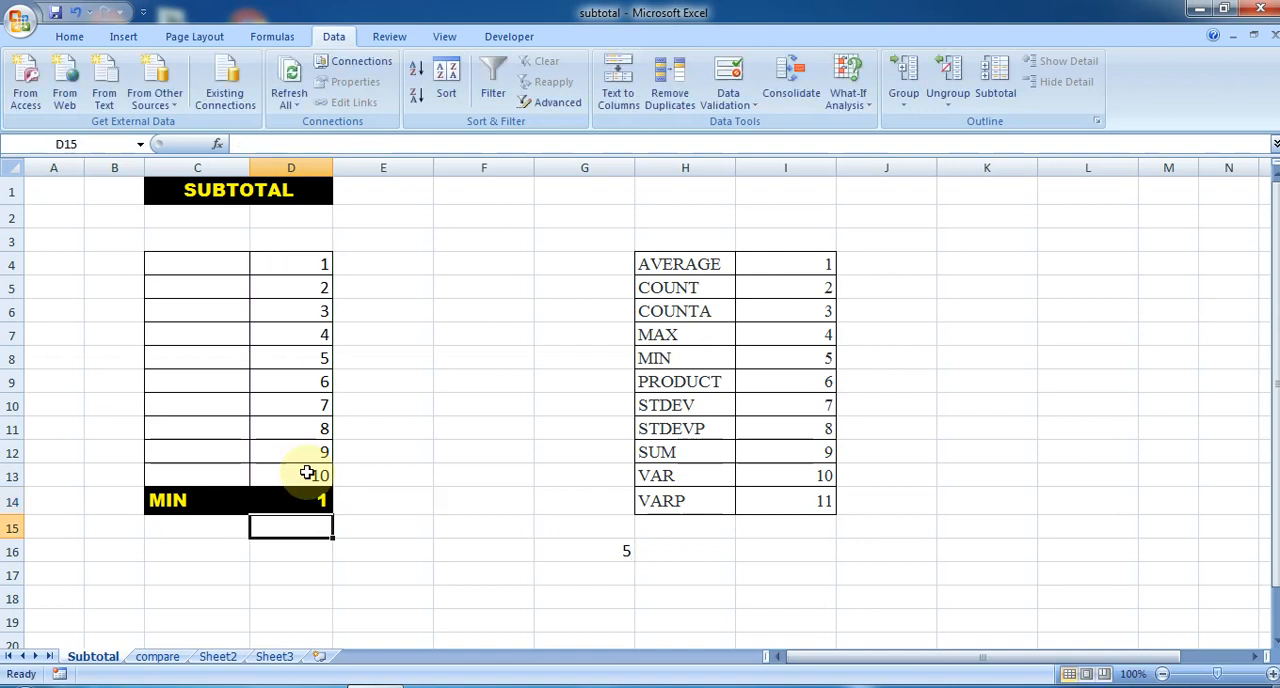
- Test the dynamic subtotal by switching the function in C14 to MAX and to AVERAGE from the validation list
left_click(216, 500)
left_click(258, 506)
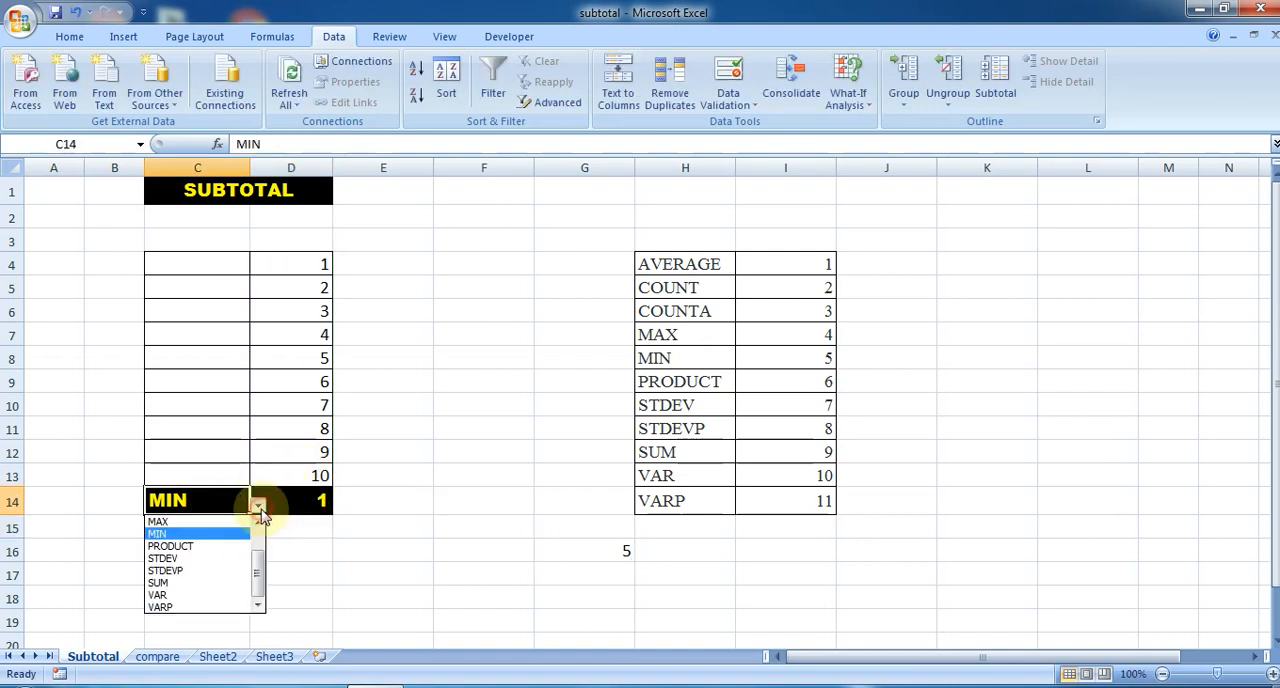
left_click(248, 528)
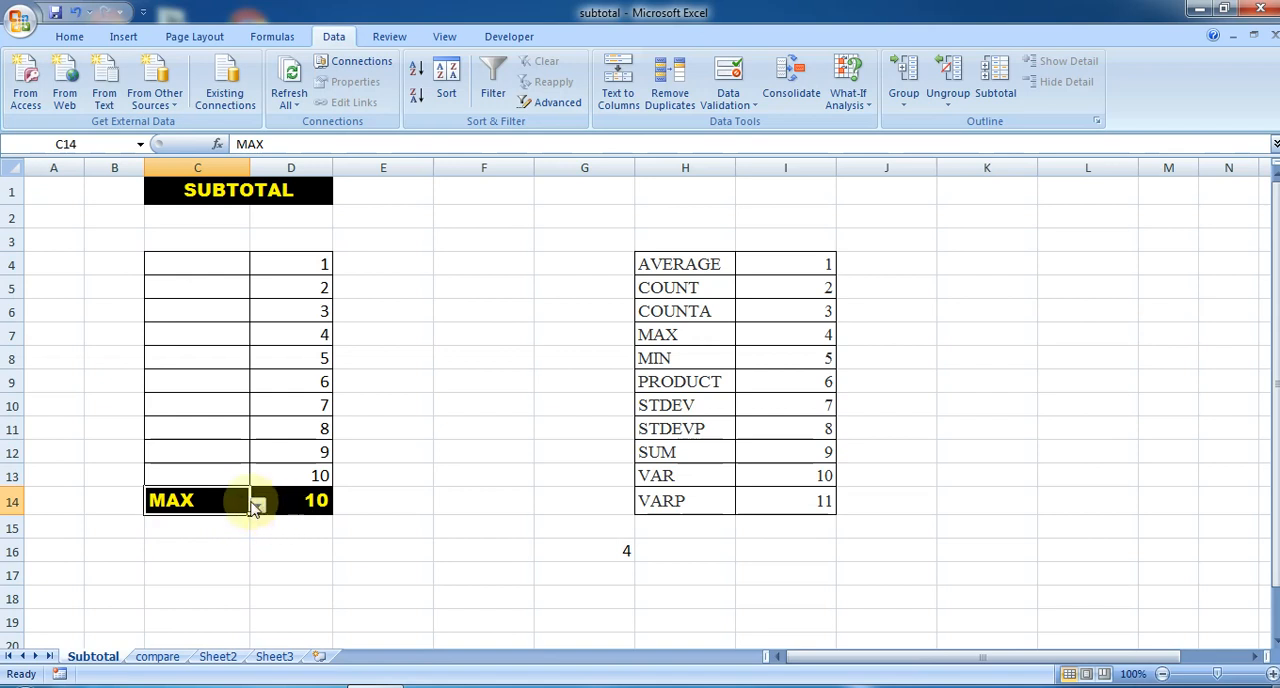
left_click(256, 506)
left_click_drag(262, 560, 259, 512)
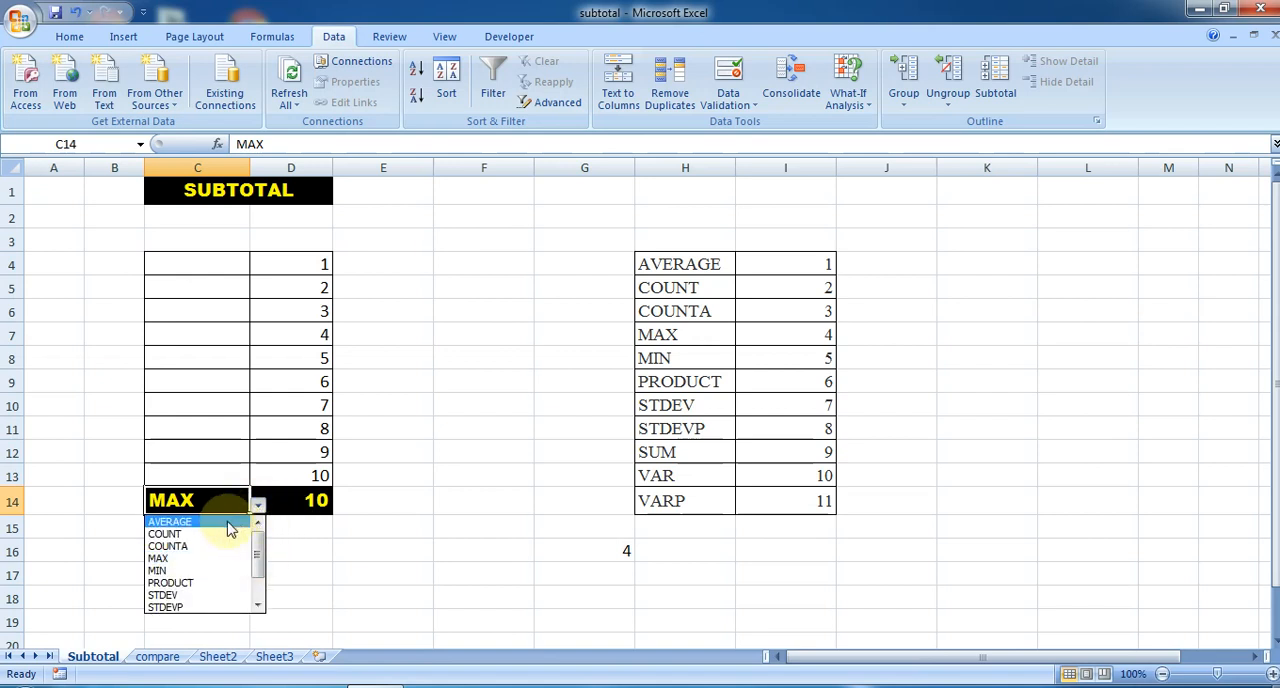
left_click(229, 522)
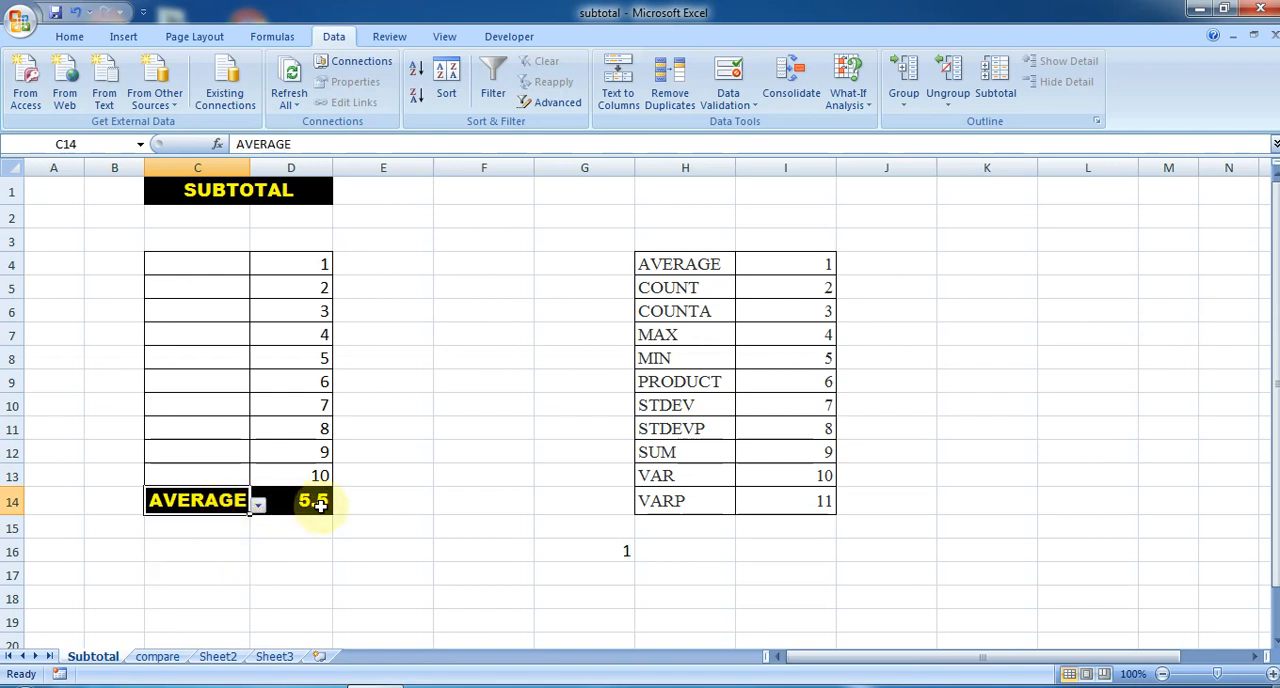
- Set the function in C14 to SUM from the validation list
left_click(257, 505)
left_click_drag(261, 558, 258, 592)
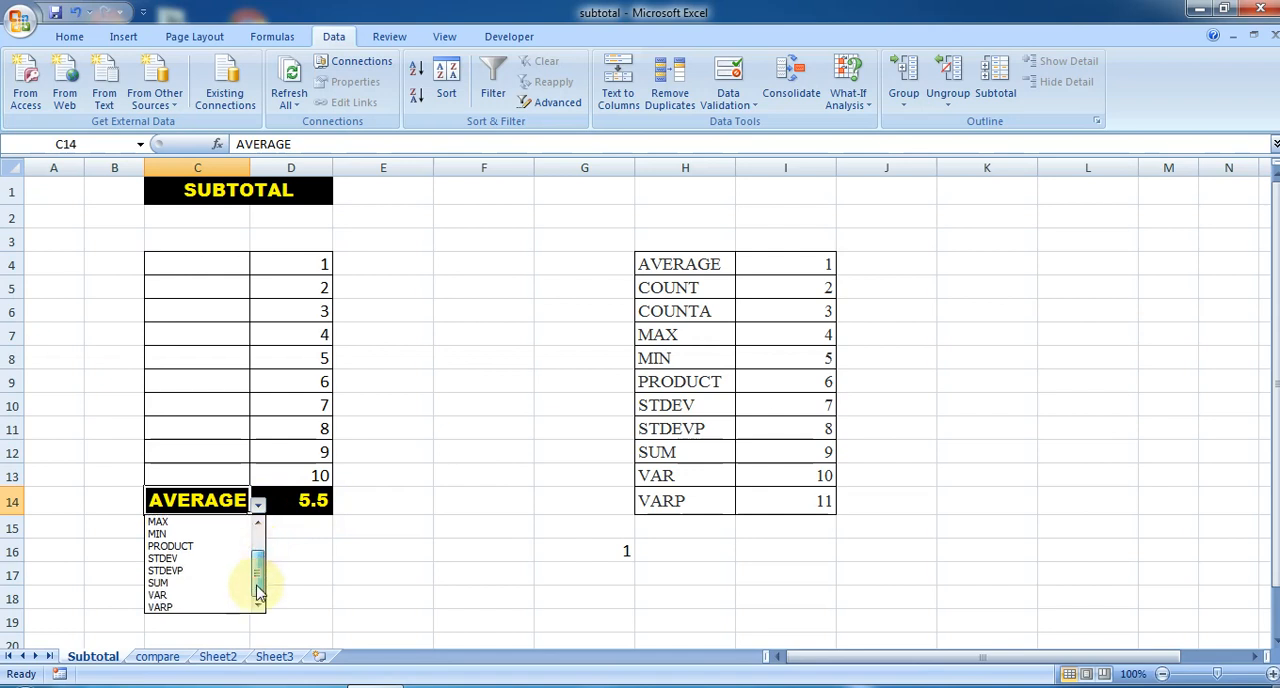
left_click(196, 583)
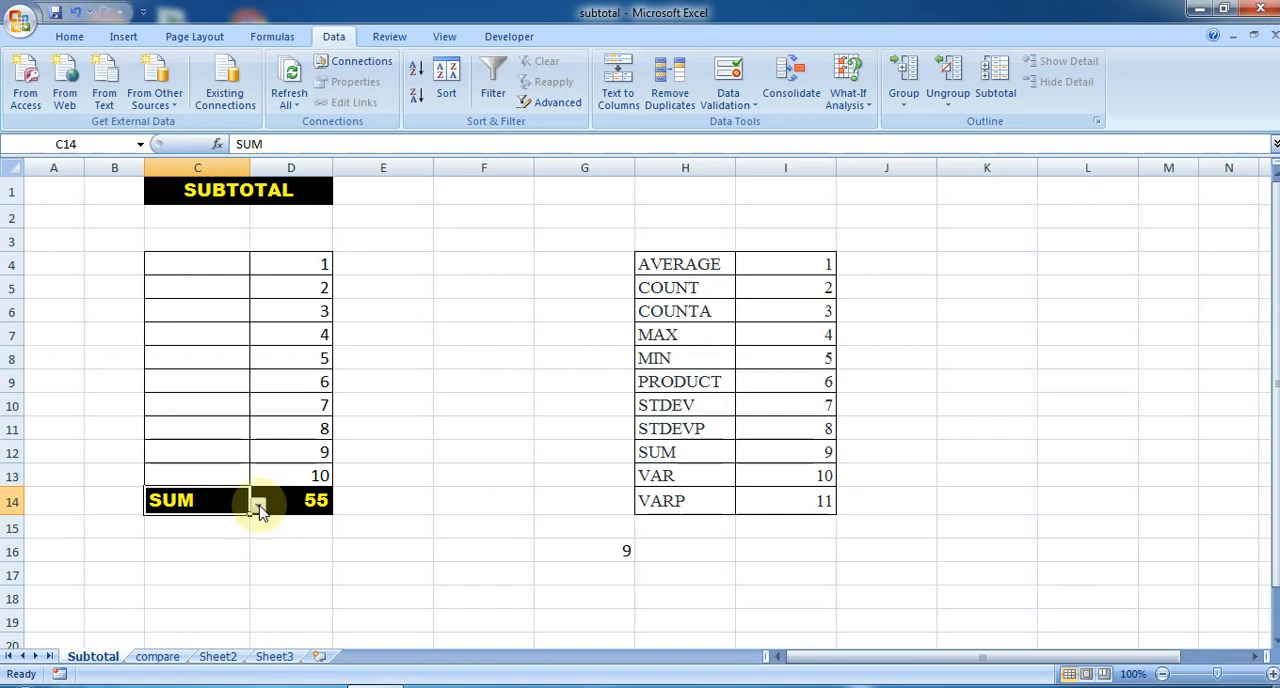
- Hide columns G to I, which hold the lookup cell and the function table
left_click(621, 165)
left_click_drag(621, 165, 764, 167)
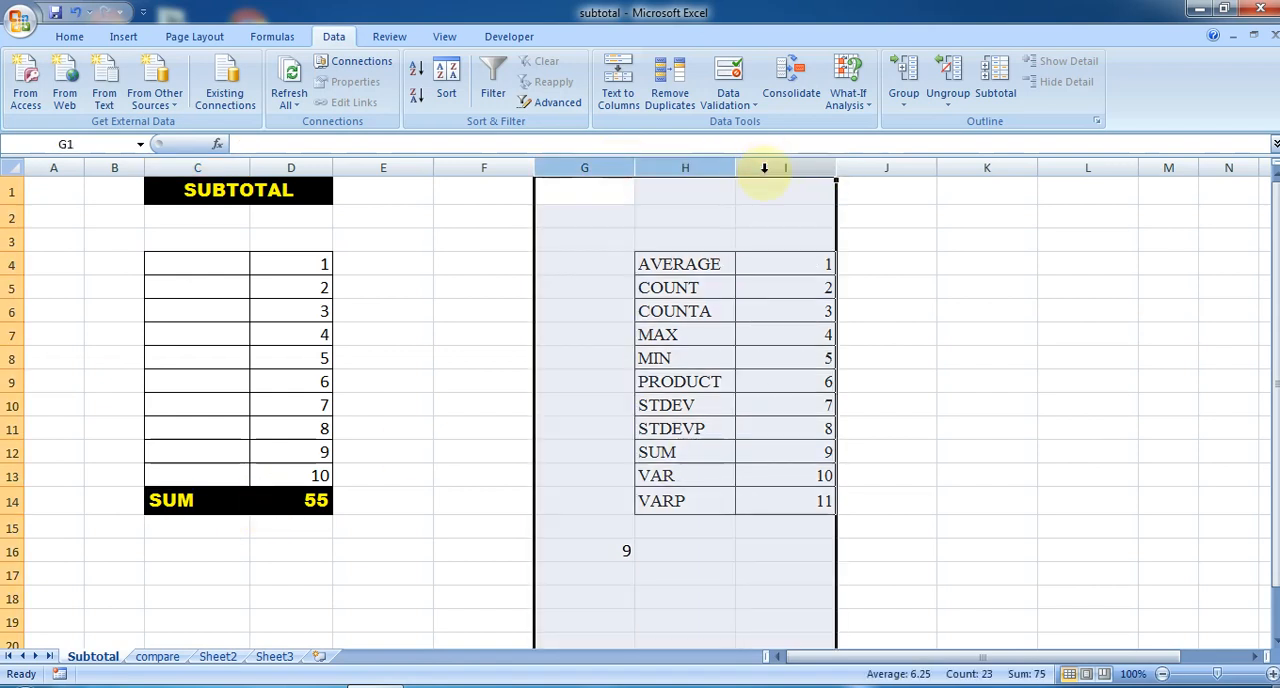
right_click(764, 167)
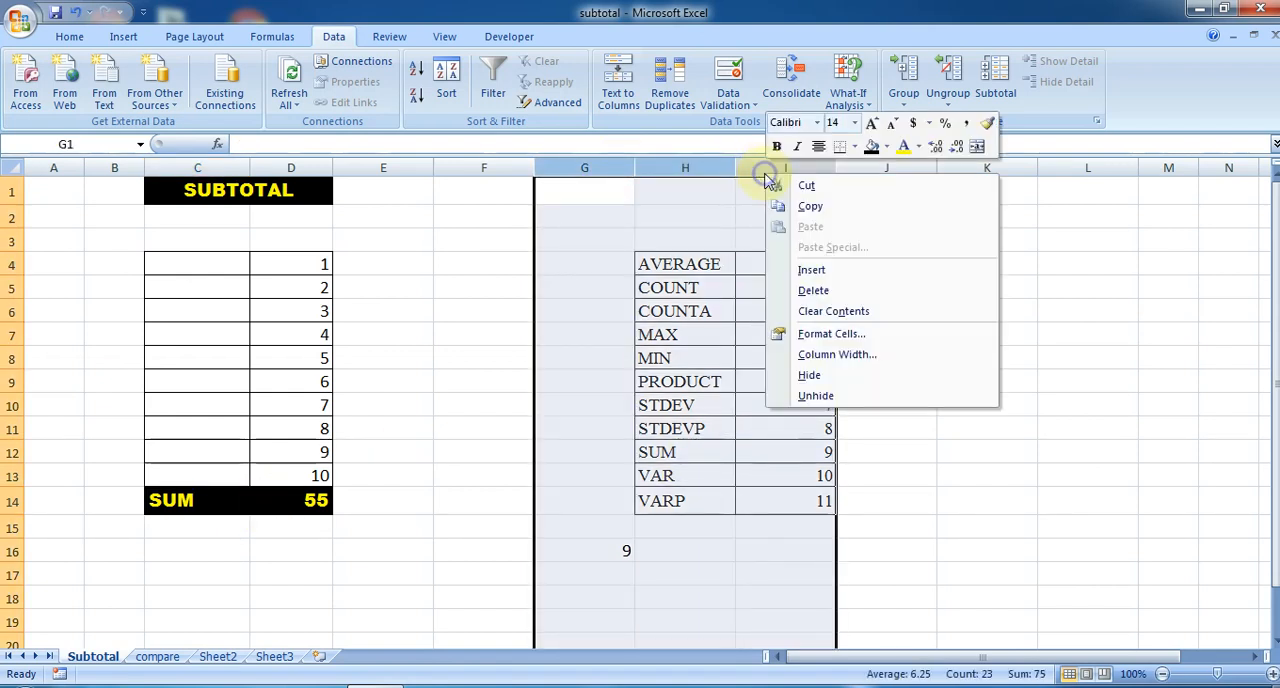
left_click(810, 376)
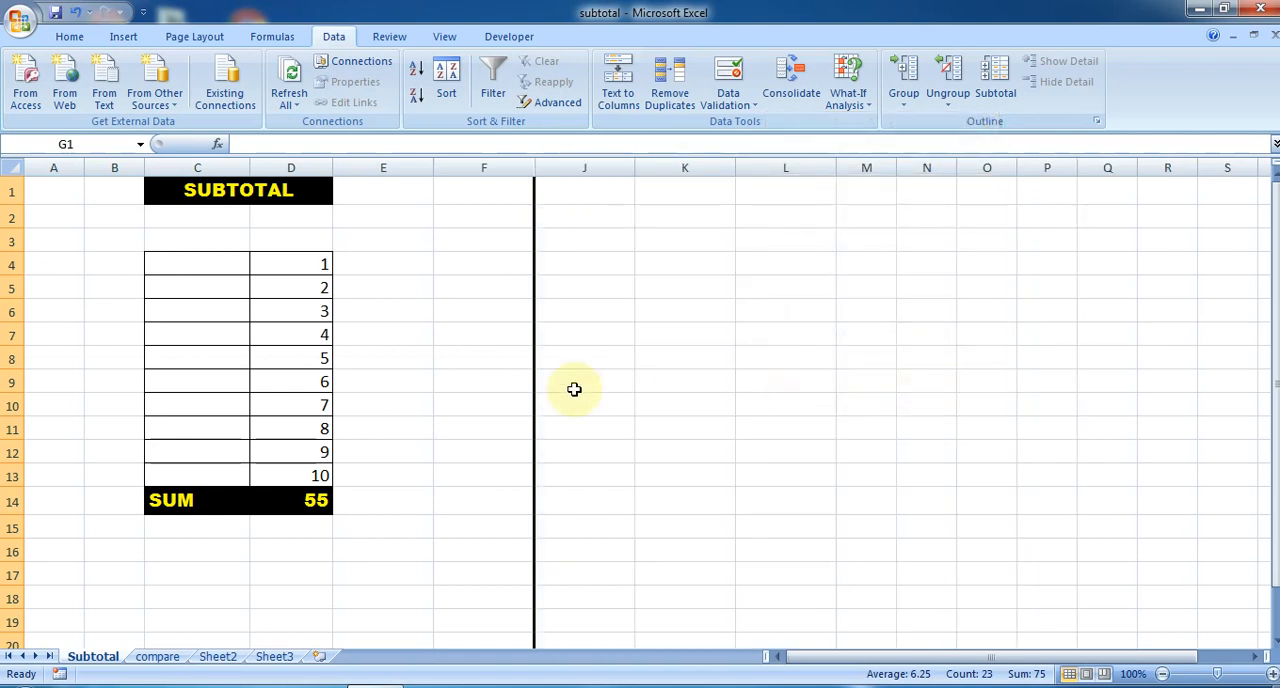
- Check the formula in D14 and the dynamic subtotal row C14:D14 with the helper columns hidden
left_click(298, 500)
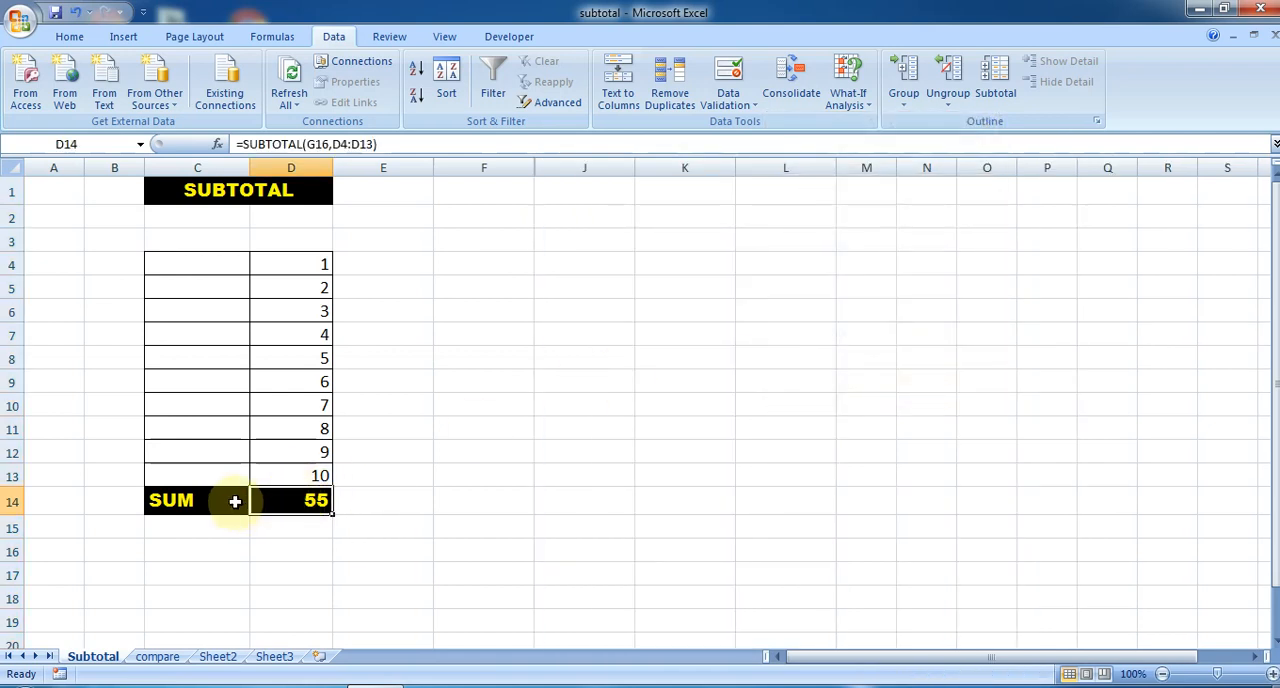
left_click_drag(235, 501, 258, 503)
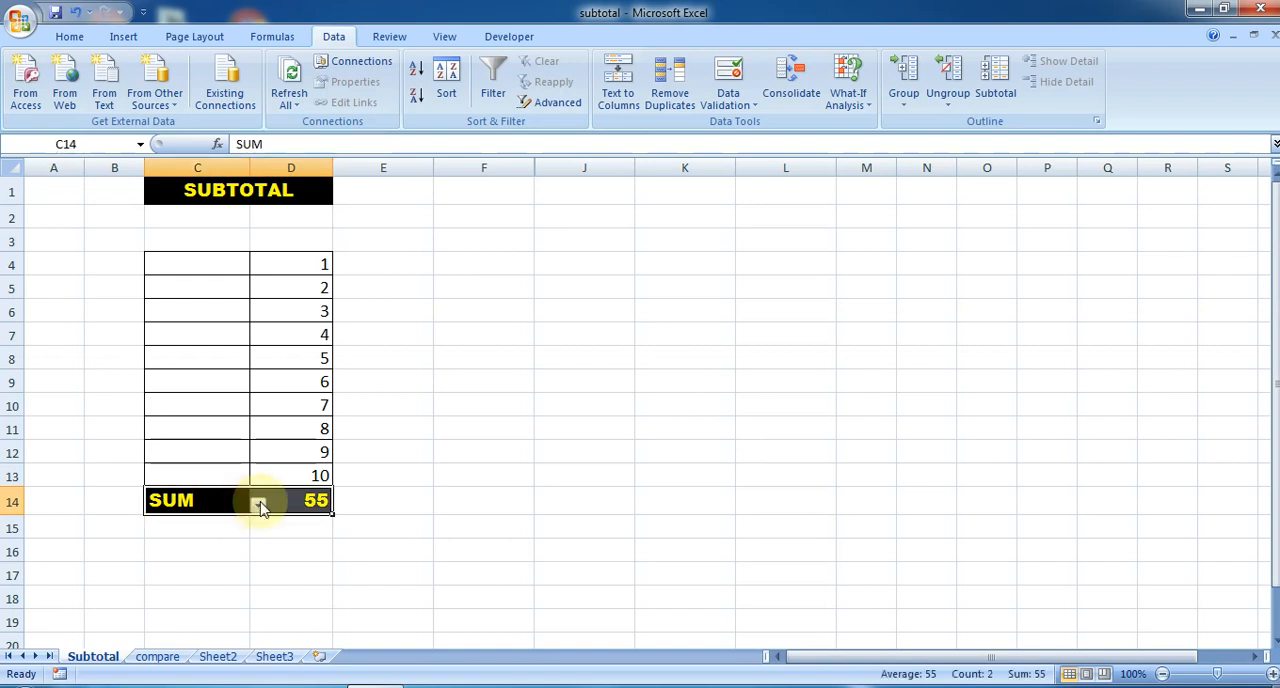
left_click(223, 537)
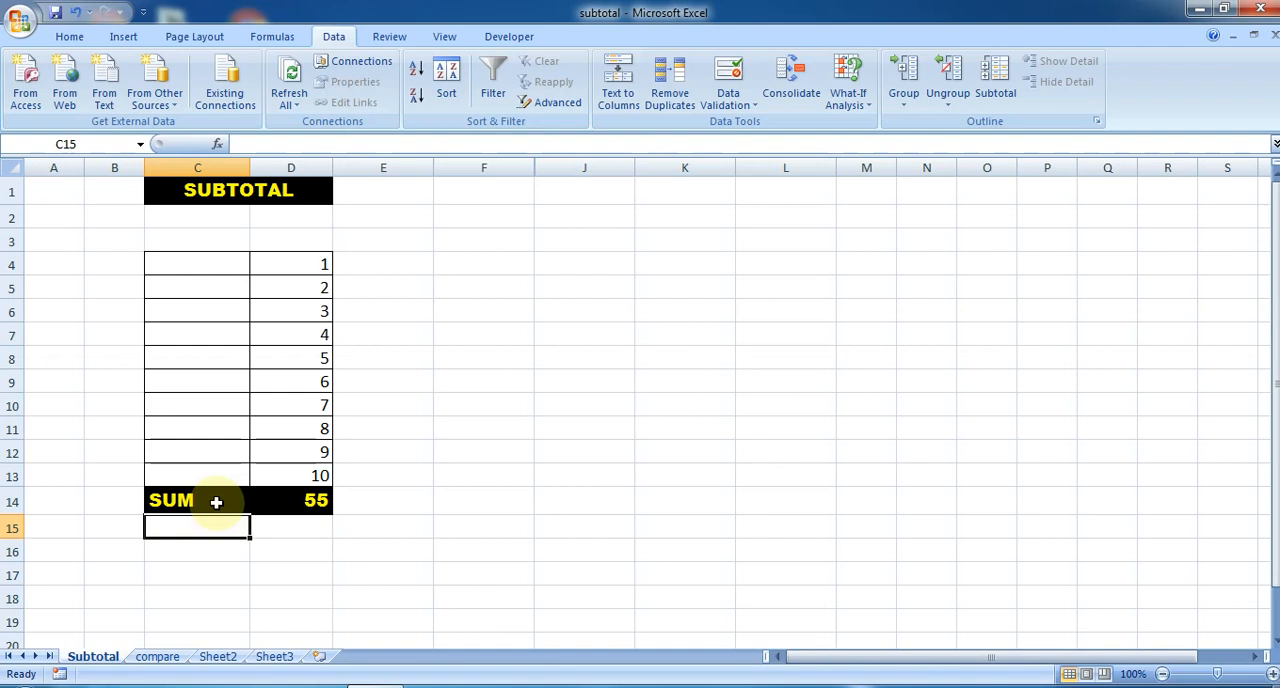
- Open the compare sheet and select its two number tables, C4:D13 and F4:G13, one after the other
left_click(157, 657)
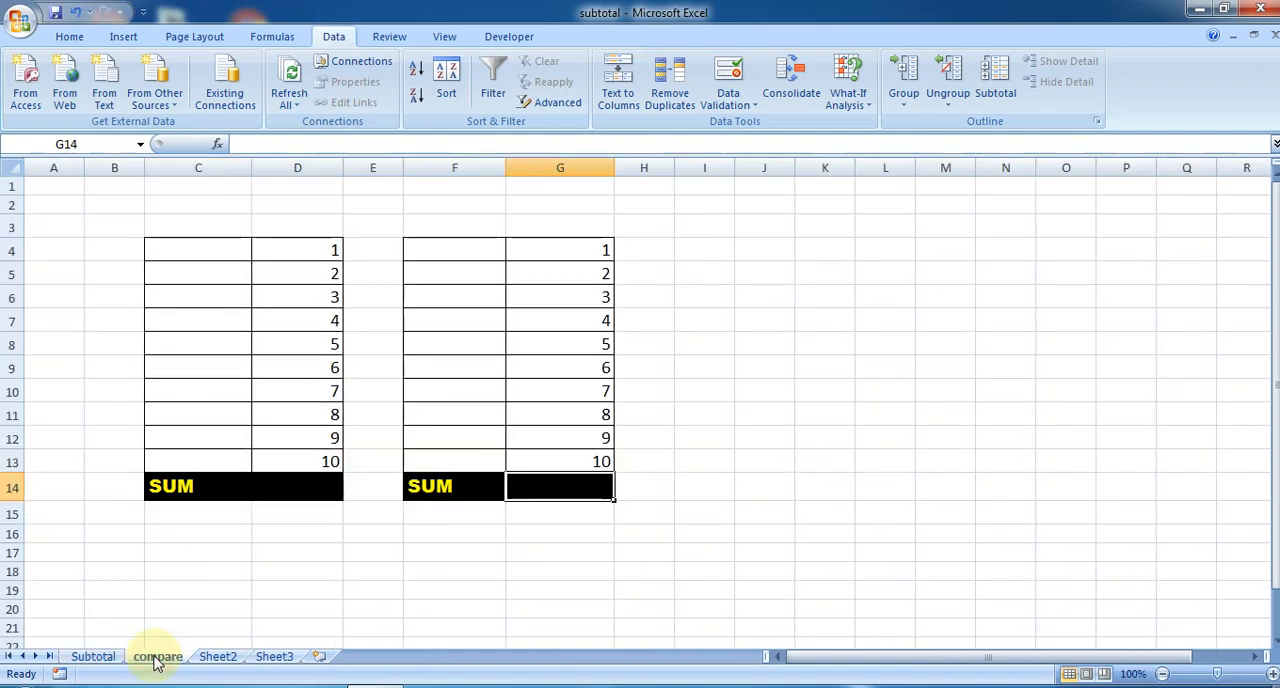
left_click_drag(238, 250, 245, 298)
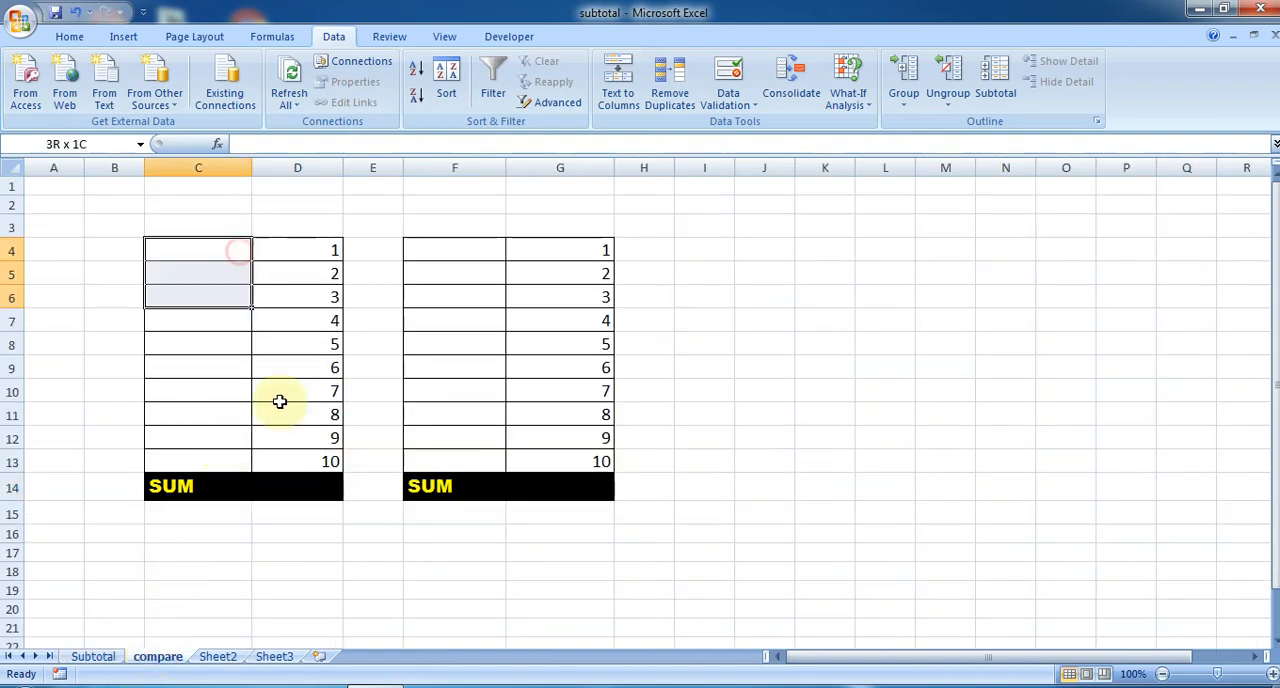
left_click_drag(280, 401, 297, 457)
left_click_drag(474, 248, 556, 458)
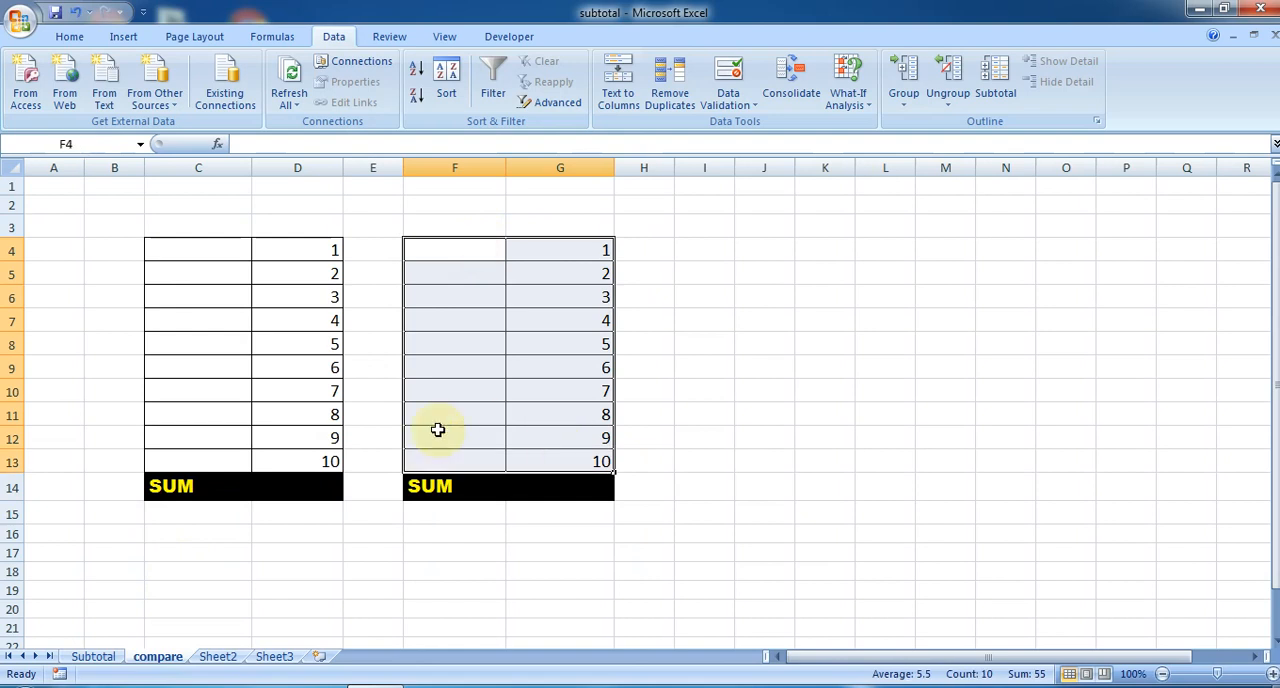
- Enter =SUBTOTAL(9,D4:D13) in D14 of the compare sheet, picking 9 - SUM as the function number
left_click(300, 487)
type("=subt")
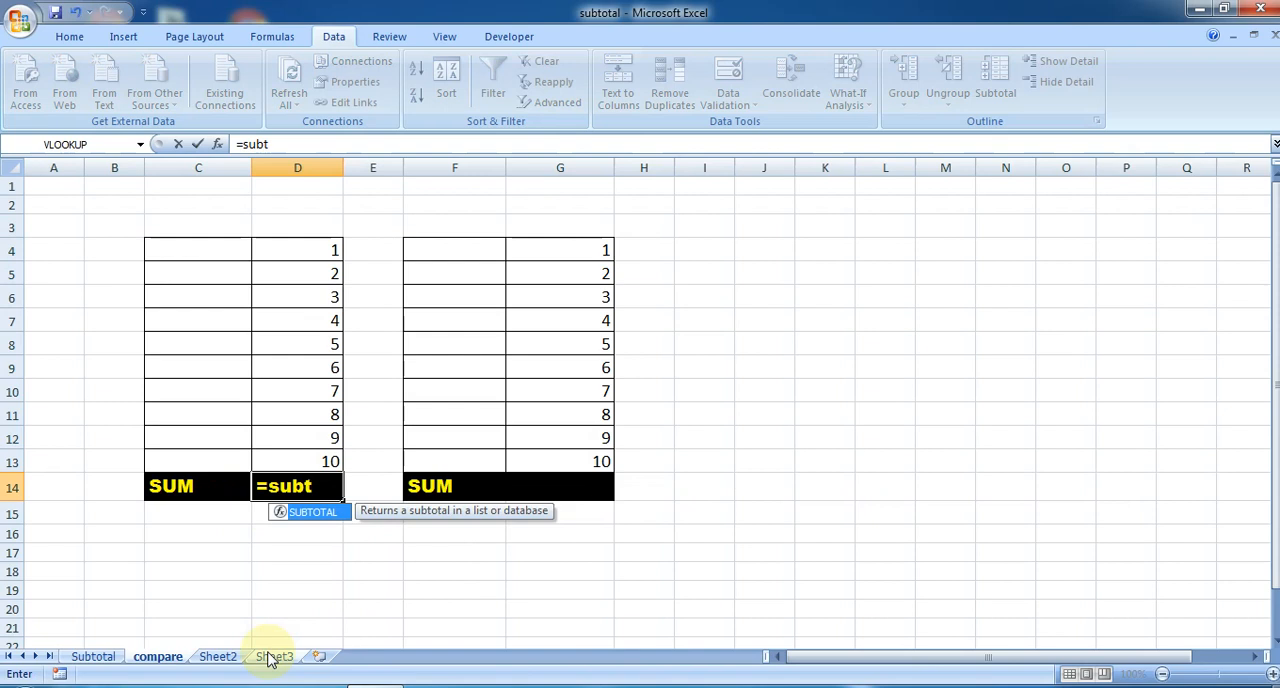
key("Tab")
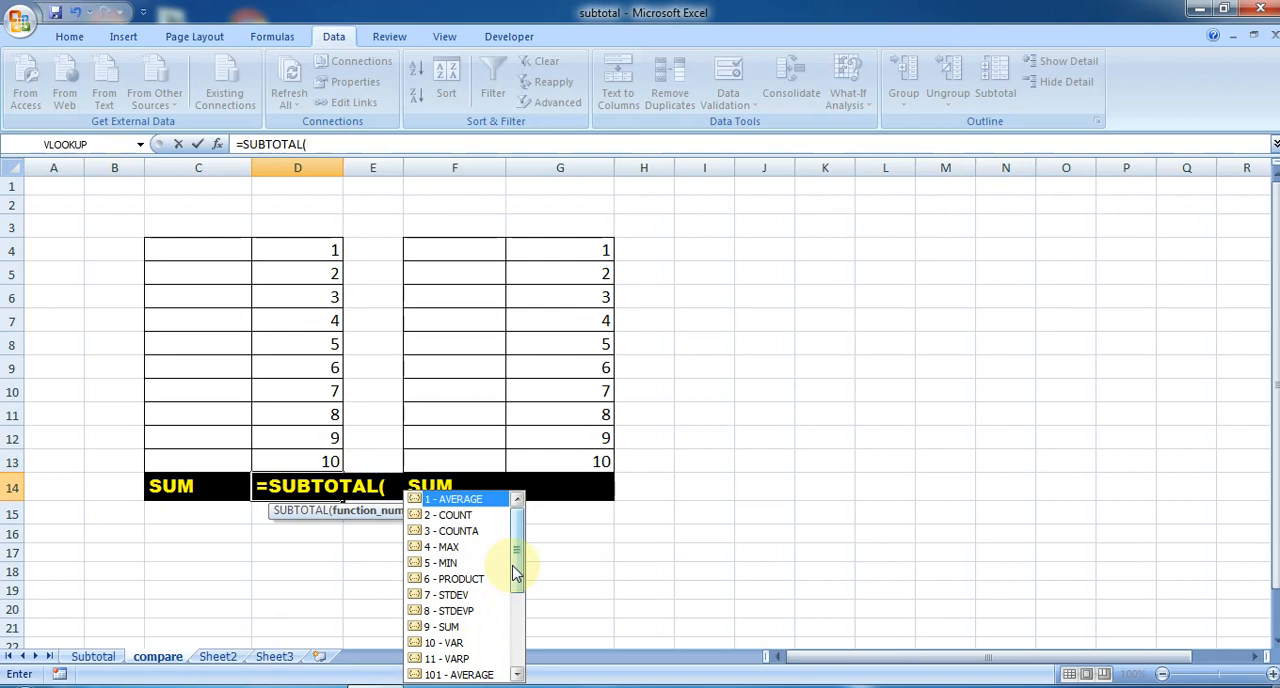
double_click(445, 626)
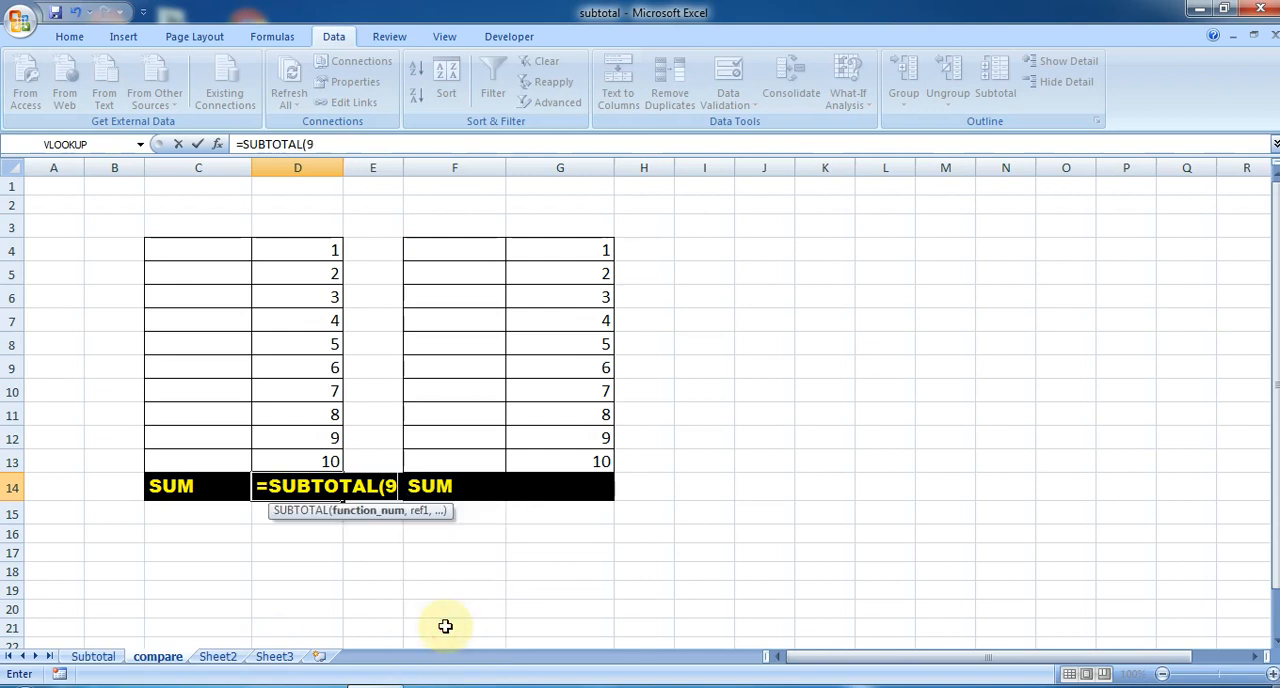
type(",")
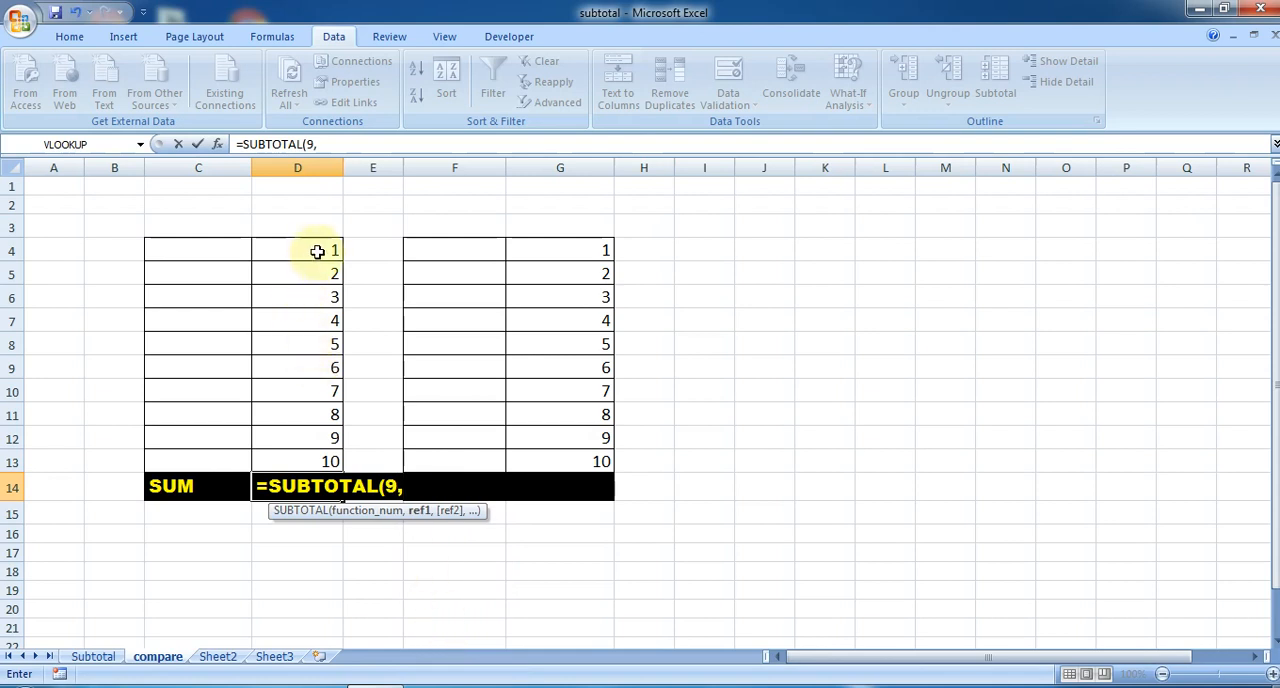
left_click_drag(317, 249, 310, 462)
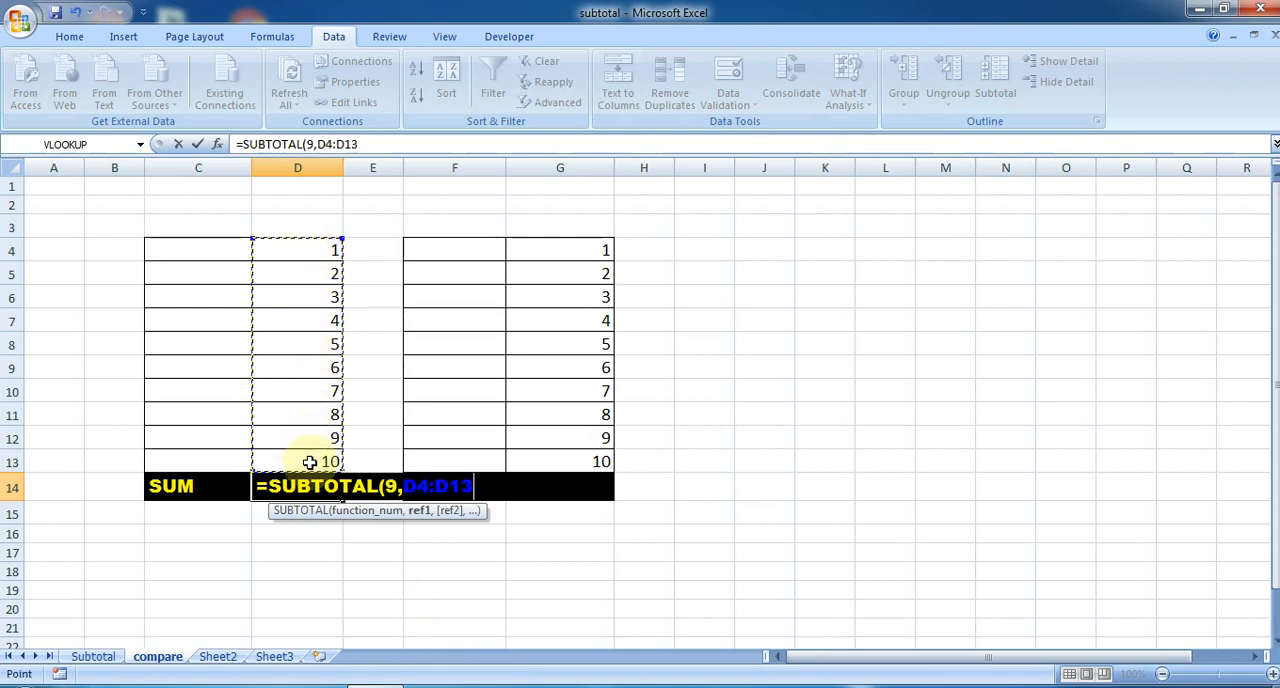
type(")")
key("Return")
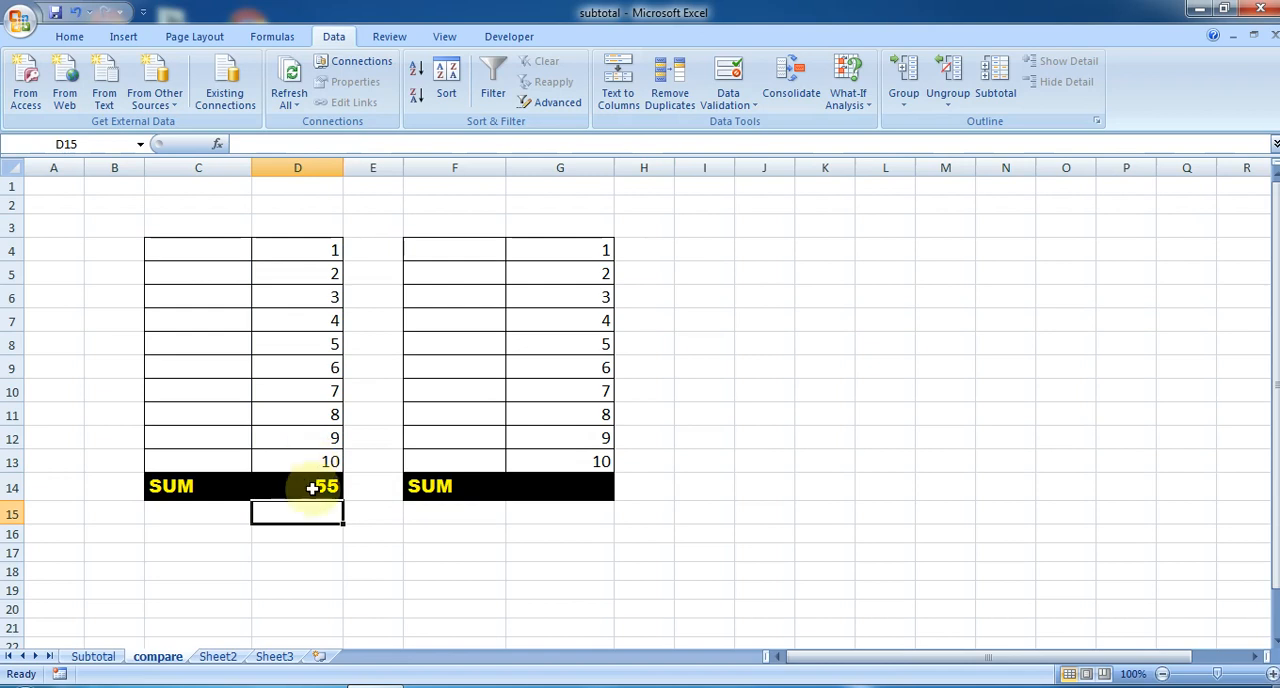
left_click(300, 487)
- Enter =SUBTOTAL(109,G4:G13) in G14 of the compare sheet, picking 109 - SUM as the function number
left_click(533, 487)
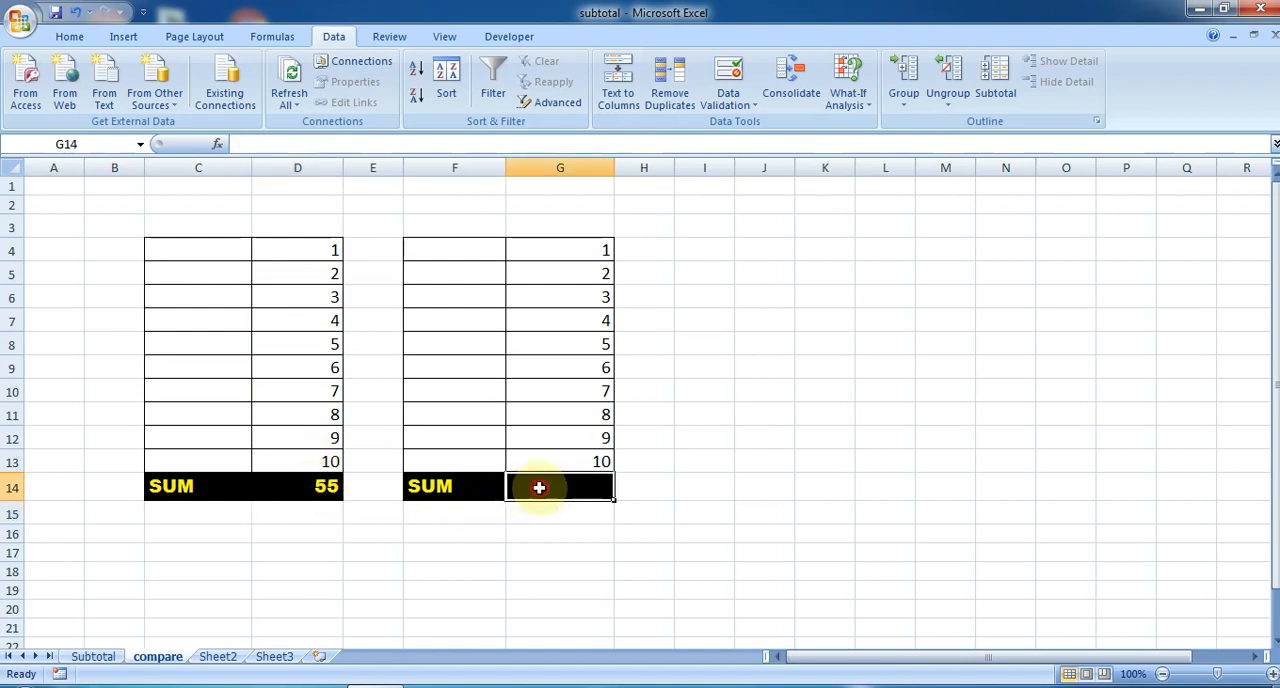
type("=")
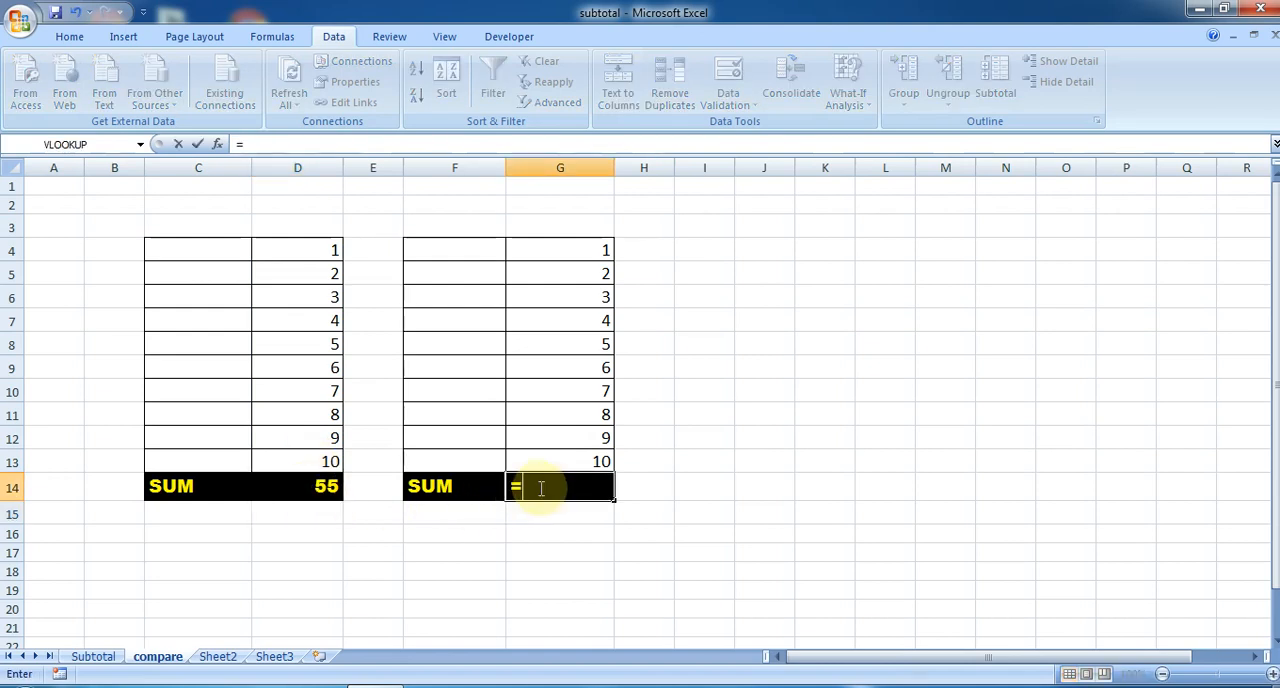
type("subt")
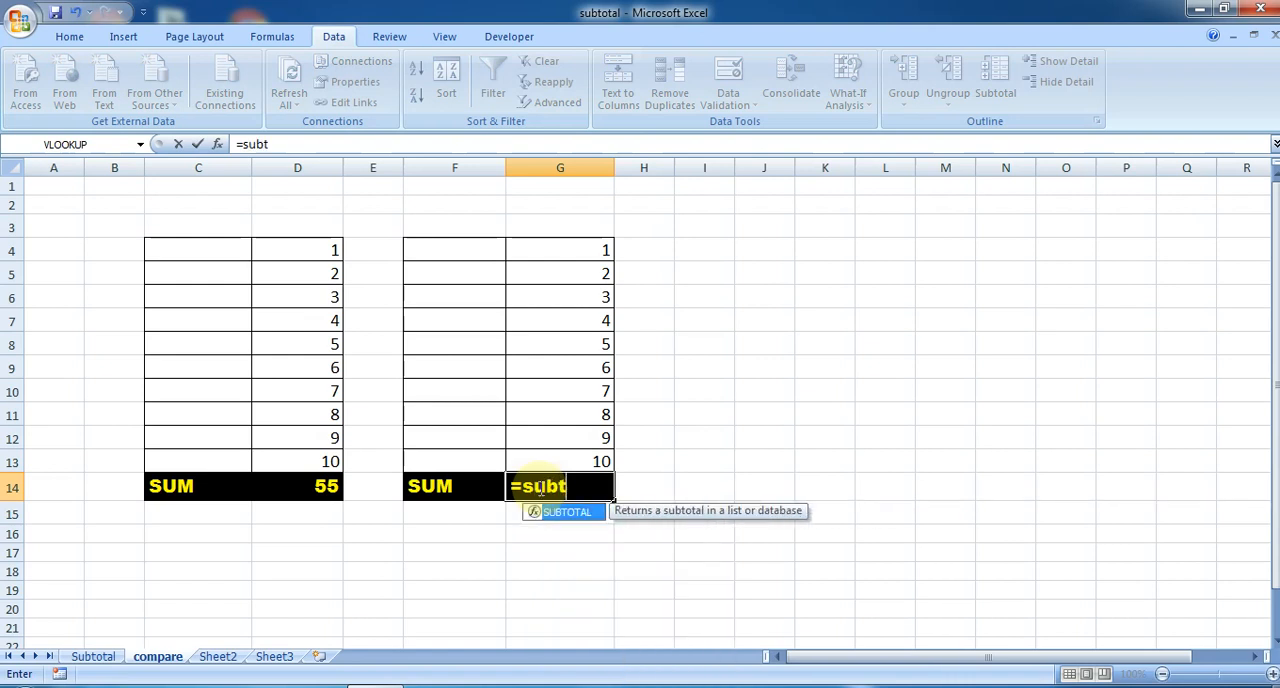
key("Tab")
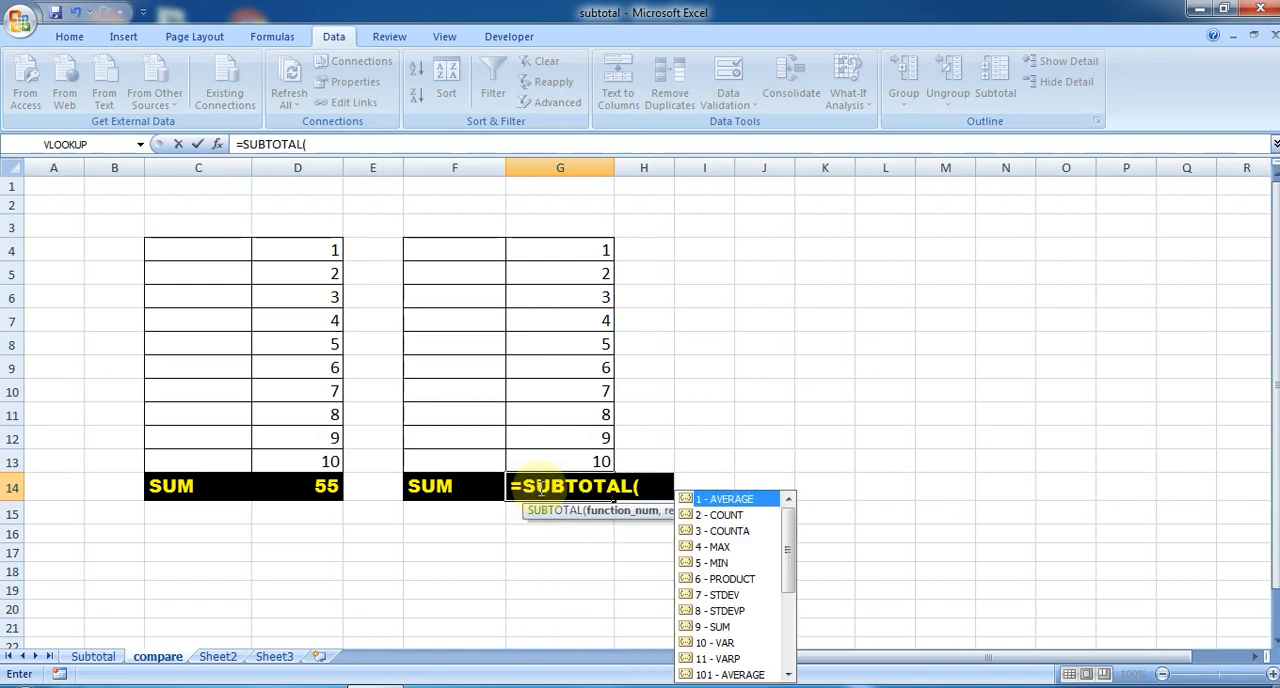
left_click_drag(798, 570, 793, 630)
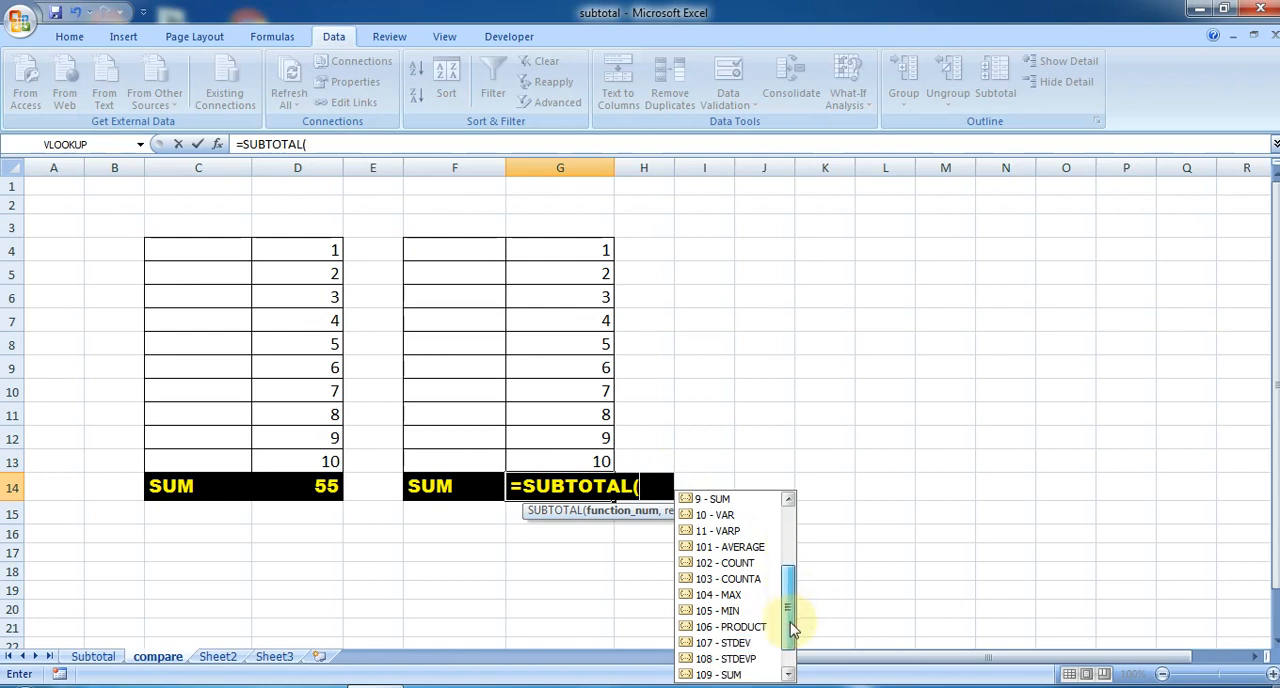
left_click_drag(793, 627, 789, 640)
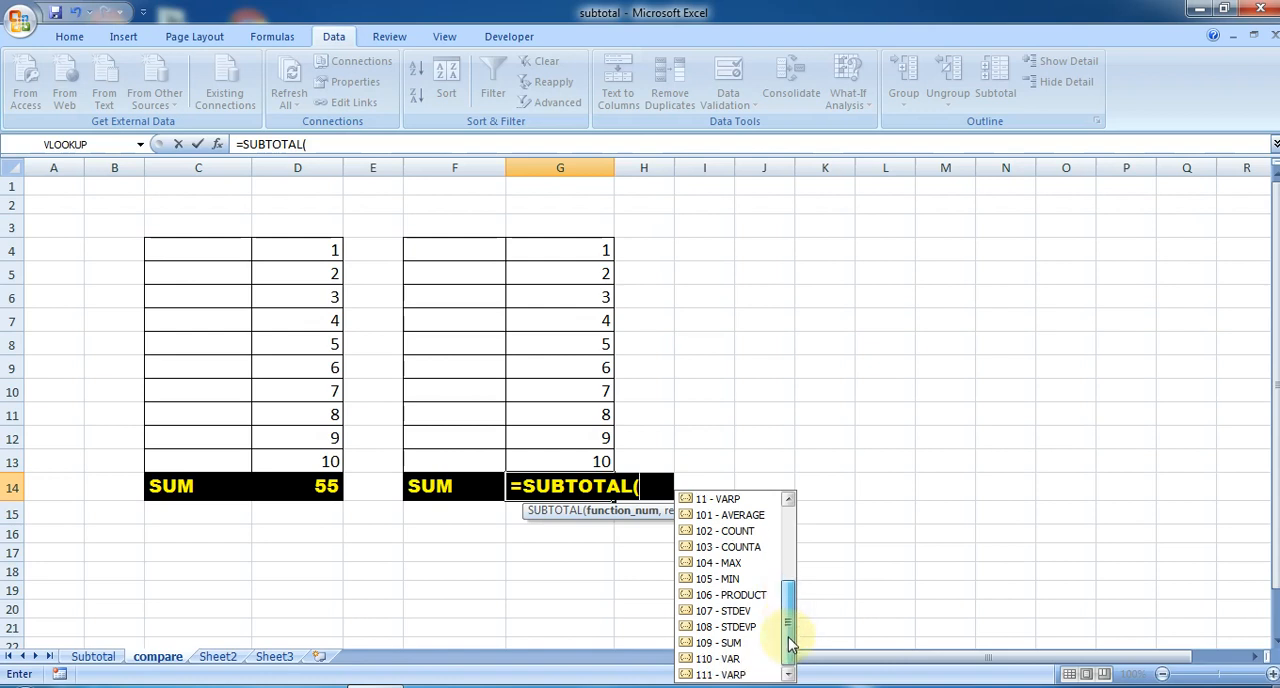
double_click(716, 645)
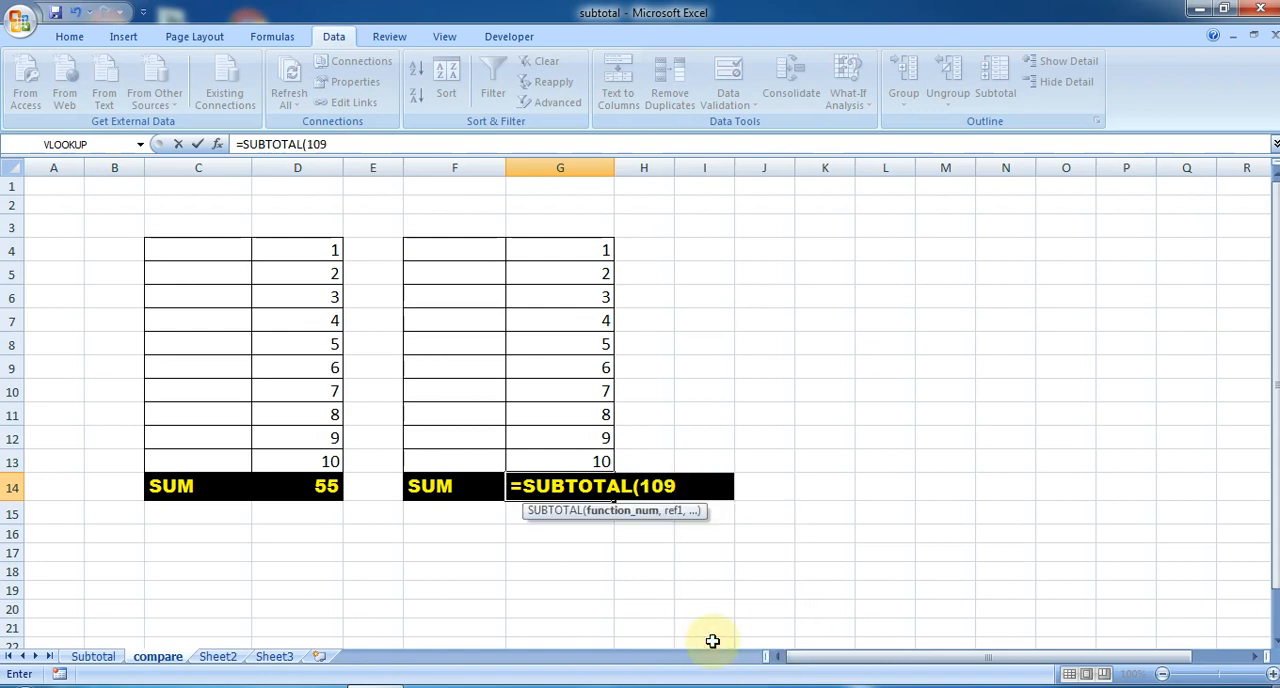
type(",")
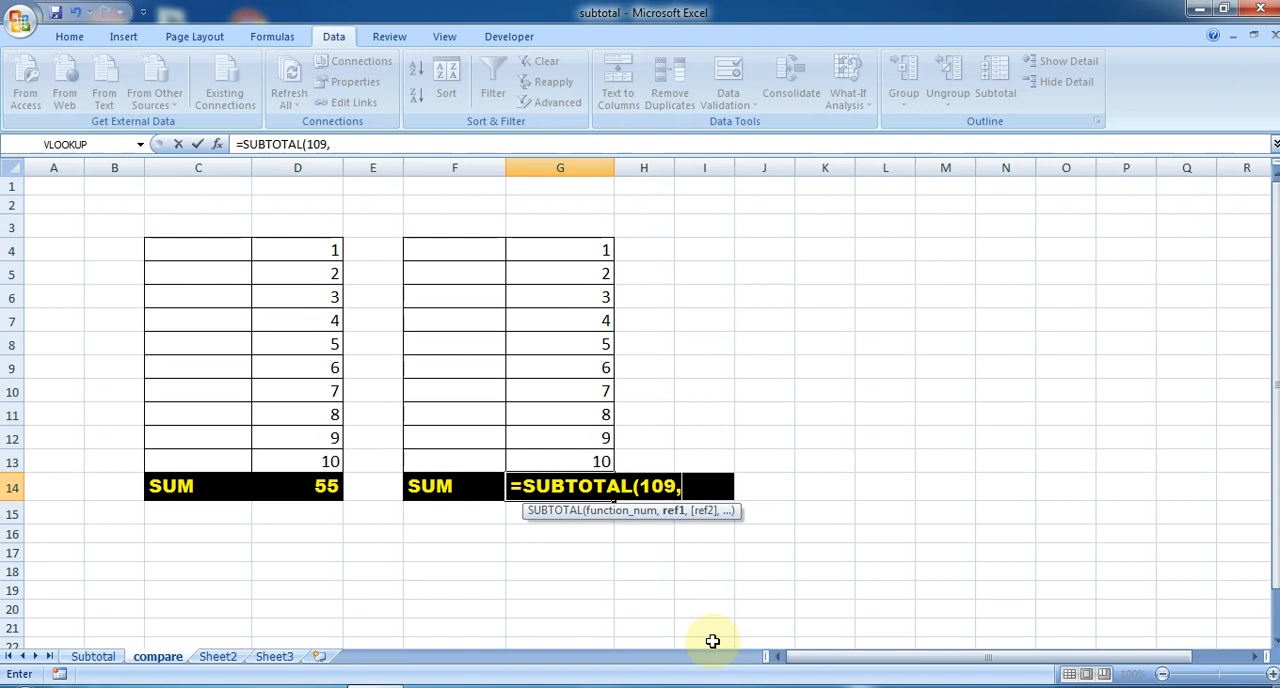
left_click_drag(594, 251, 593, 458)
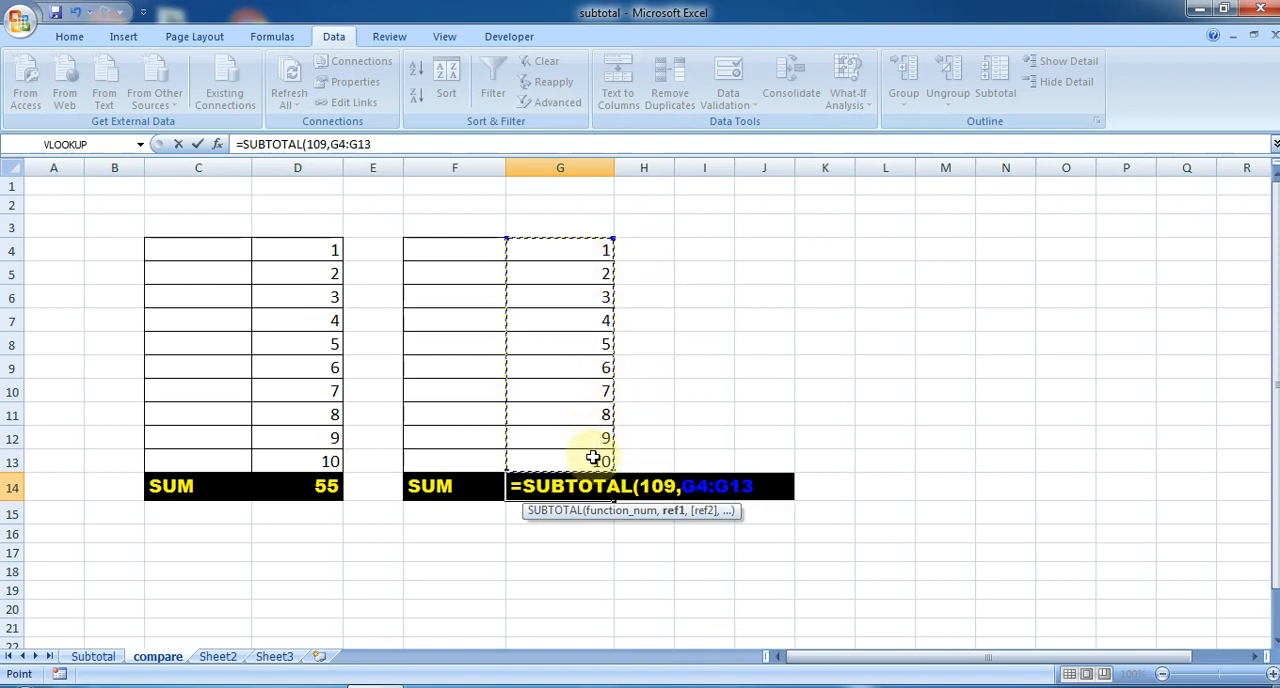
key("Return")
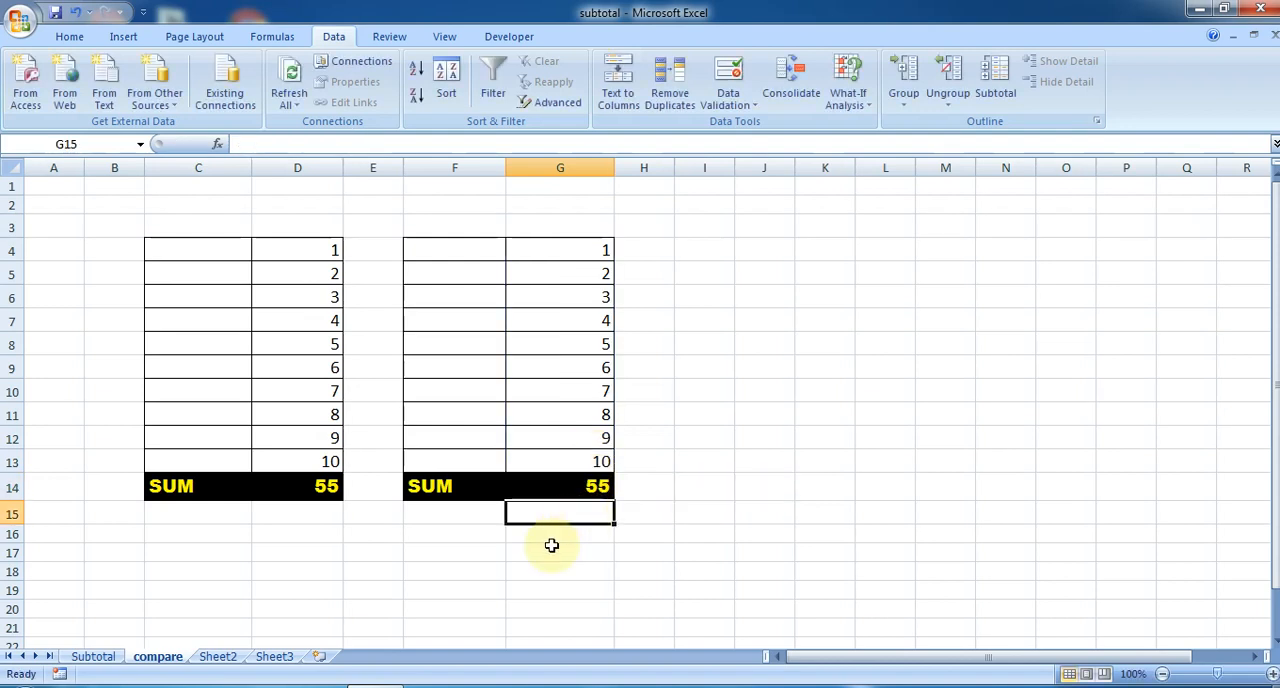
- Check the formula in D14, and hide rows 8 to 10 across both number tables
left_click(313, 508)
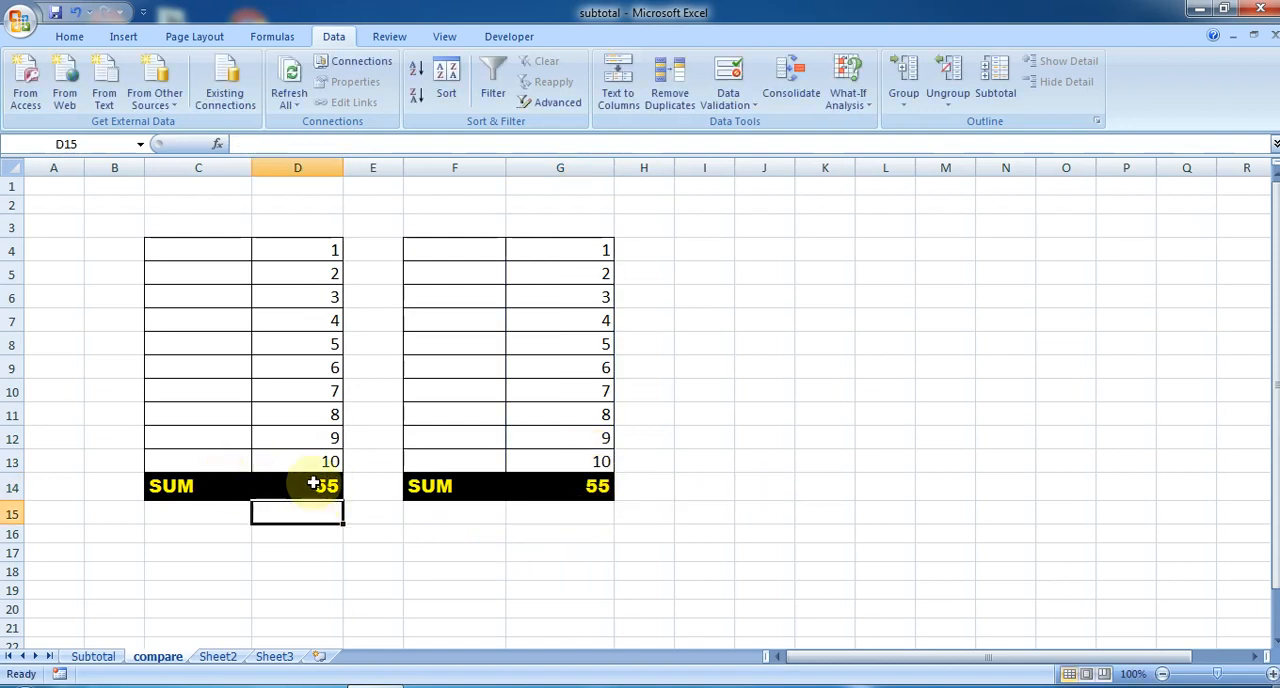
left_click(313, 484)
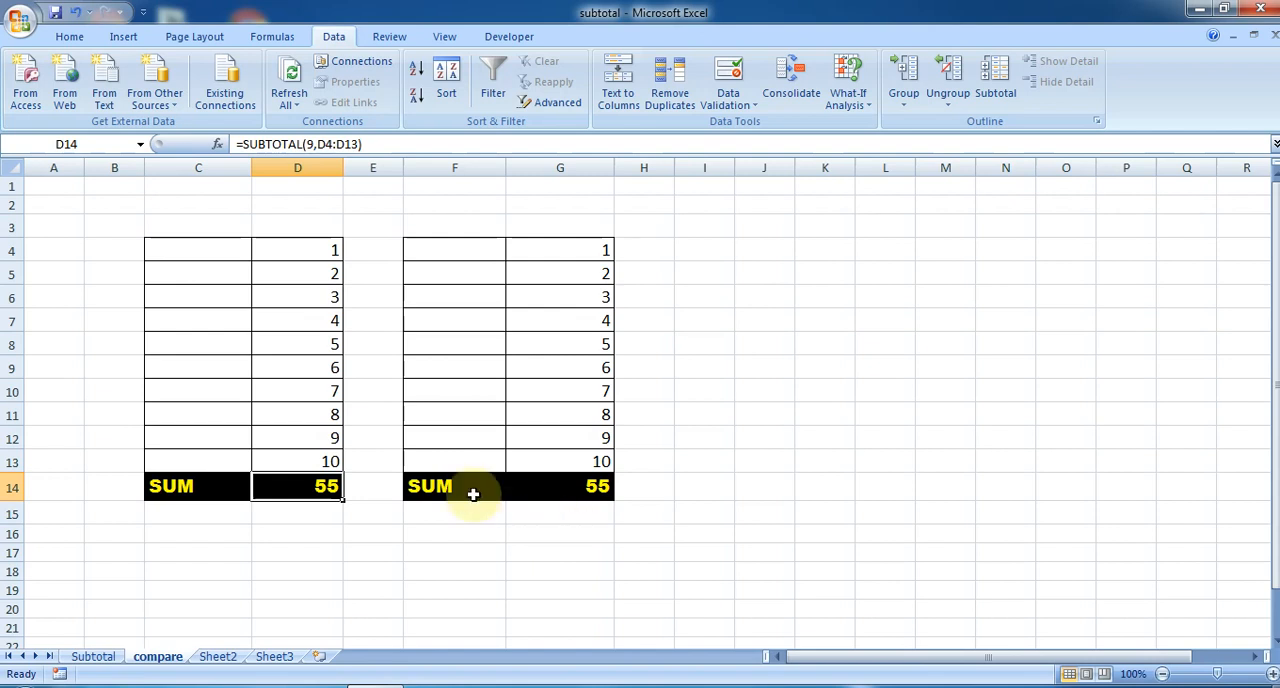
left_click_drag(14, 350, 8, 394)
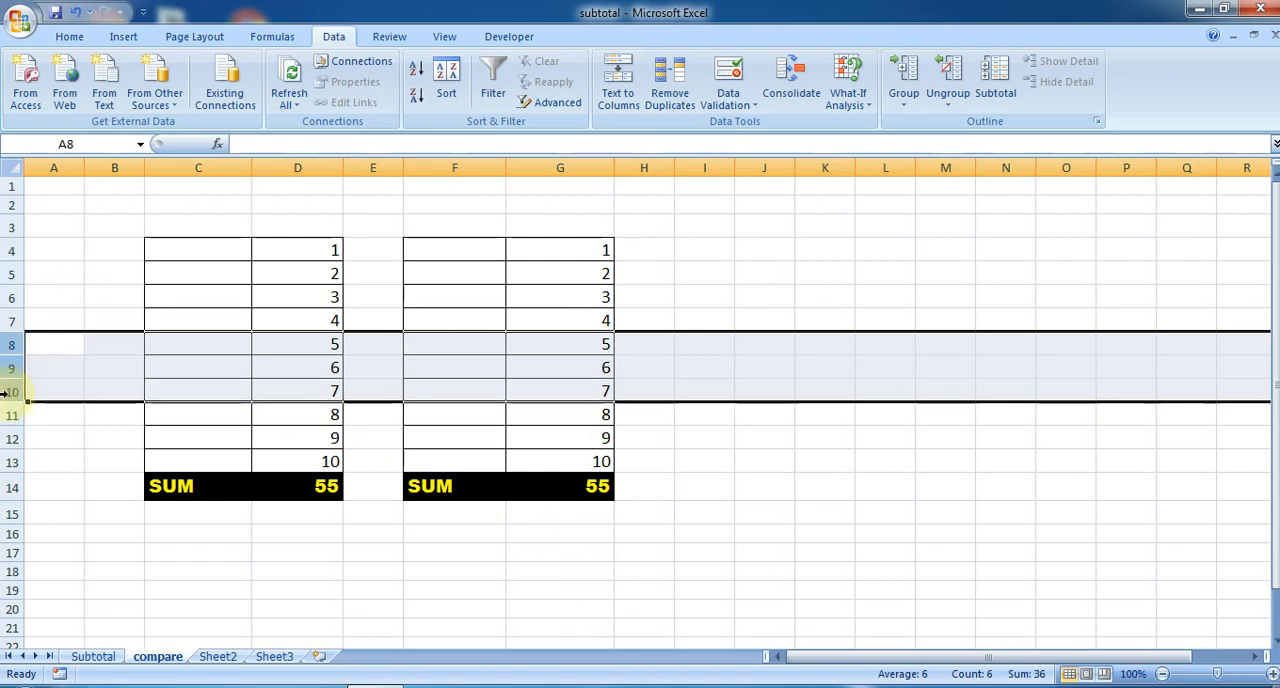
right_click(8, 394)
left_click(78, 590)
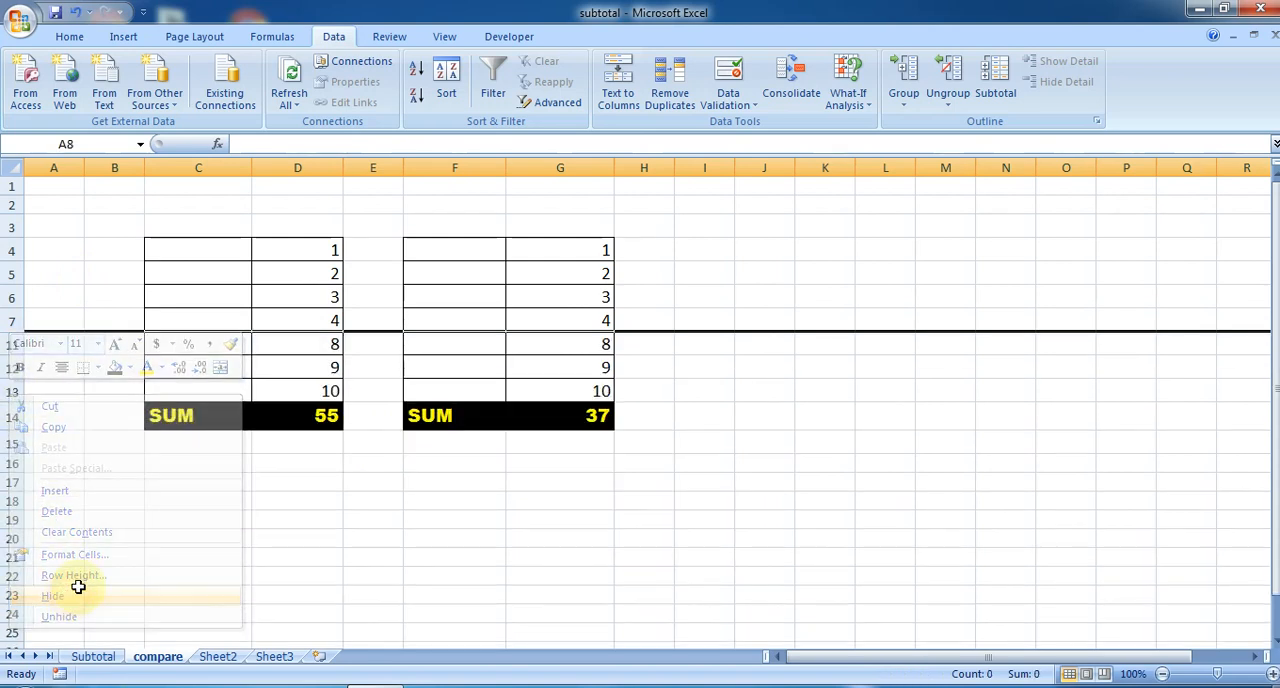
left_click(414, 522)
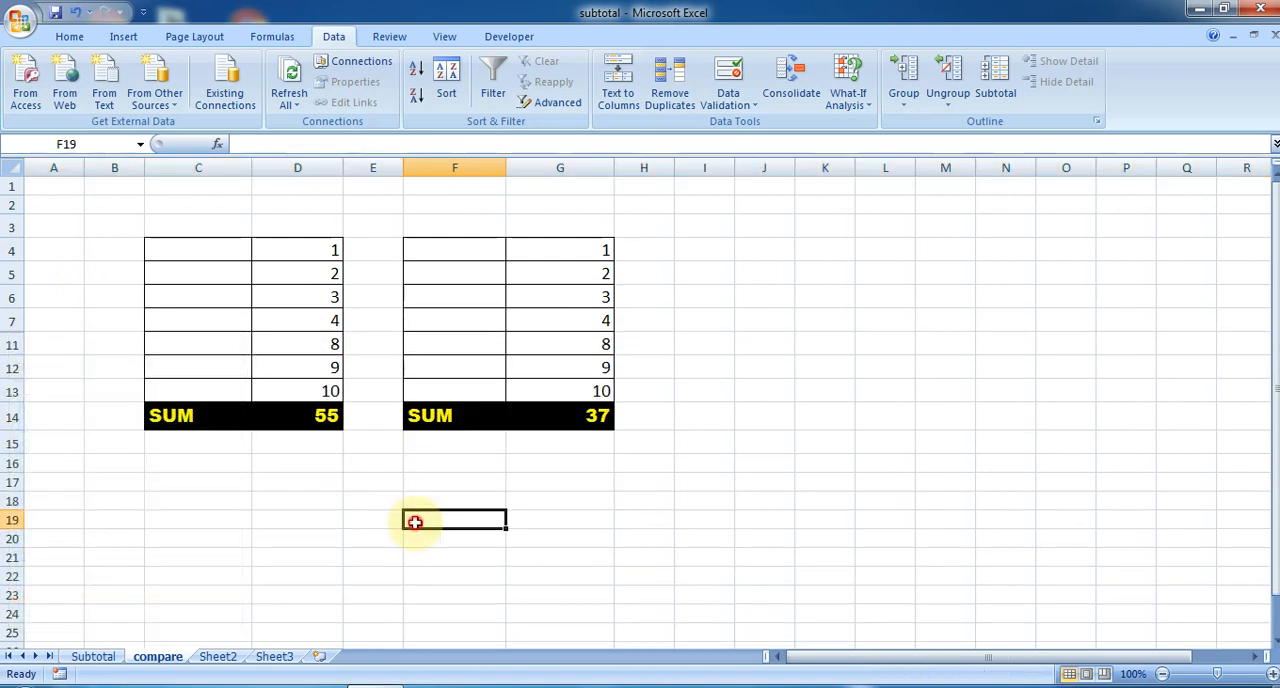
- Compare the SUBTOTAL formulas in D14 and G14, and select the visible numbers in G4:G13 and D4:D13 to check their sums
left_click(316, 415)
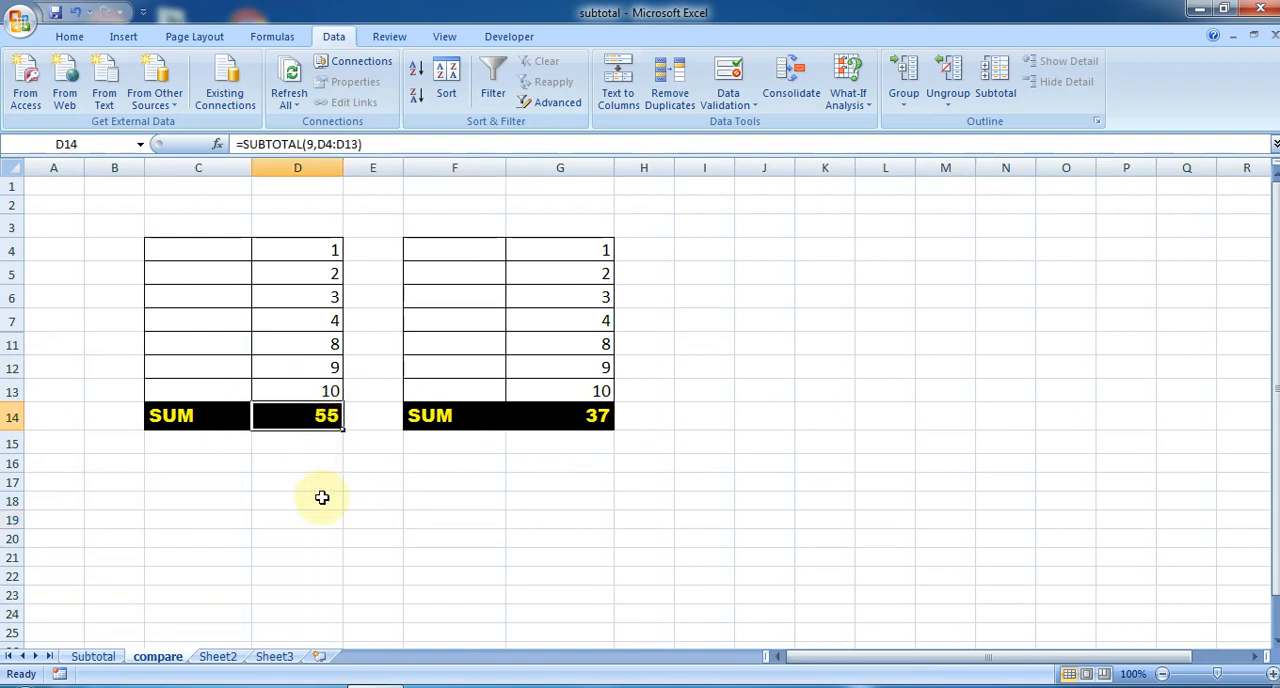
left_click(600, 418)
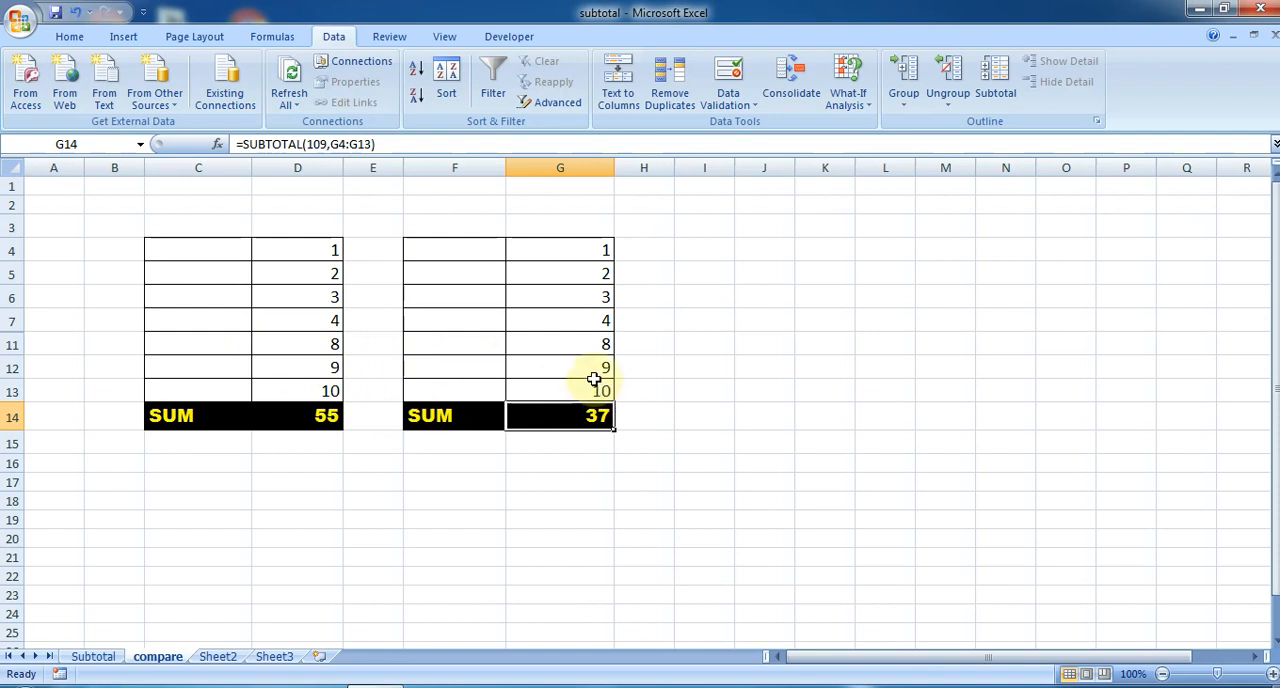
left_click(573, 228)
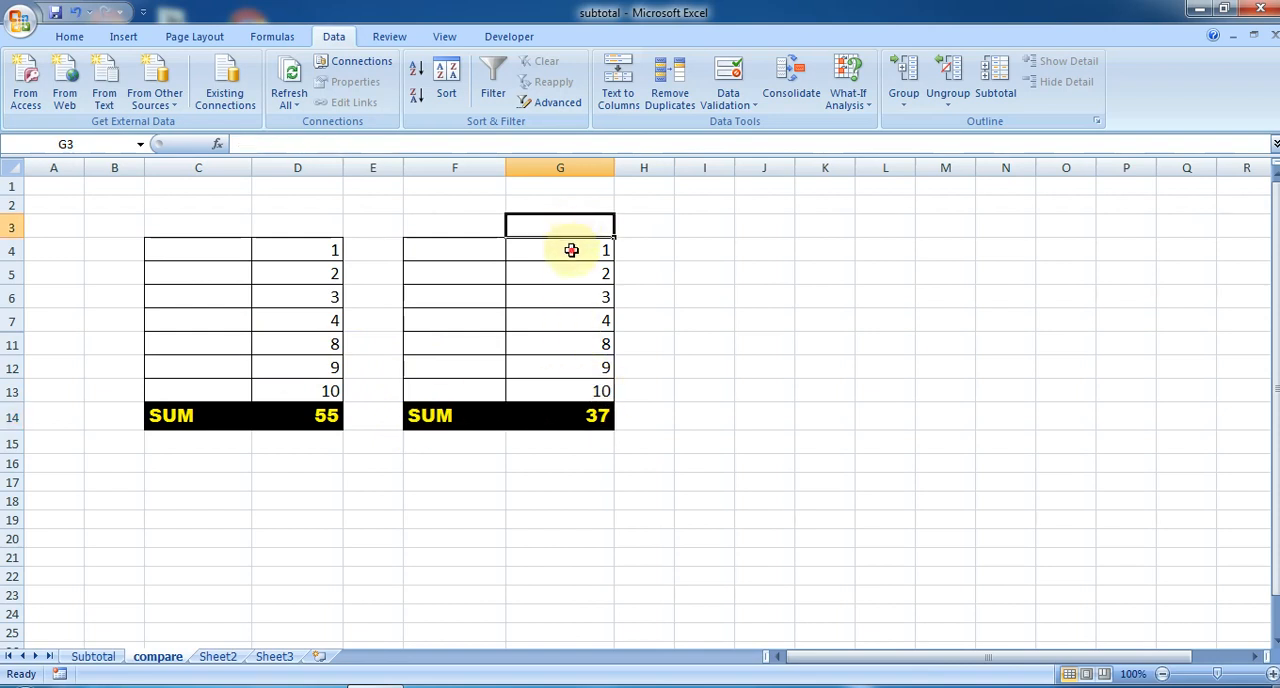
left_click_drag(571, 249, 564, 384)
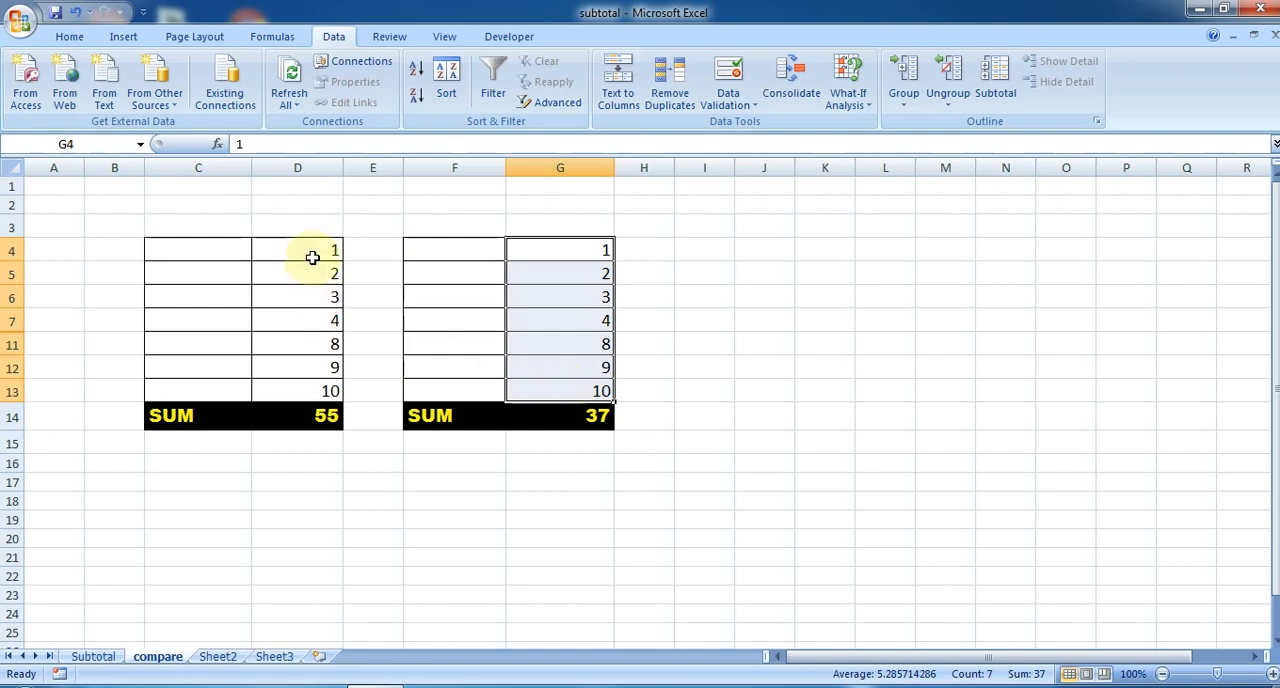
left_click_drag(309, 249, 302, 396)
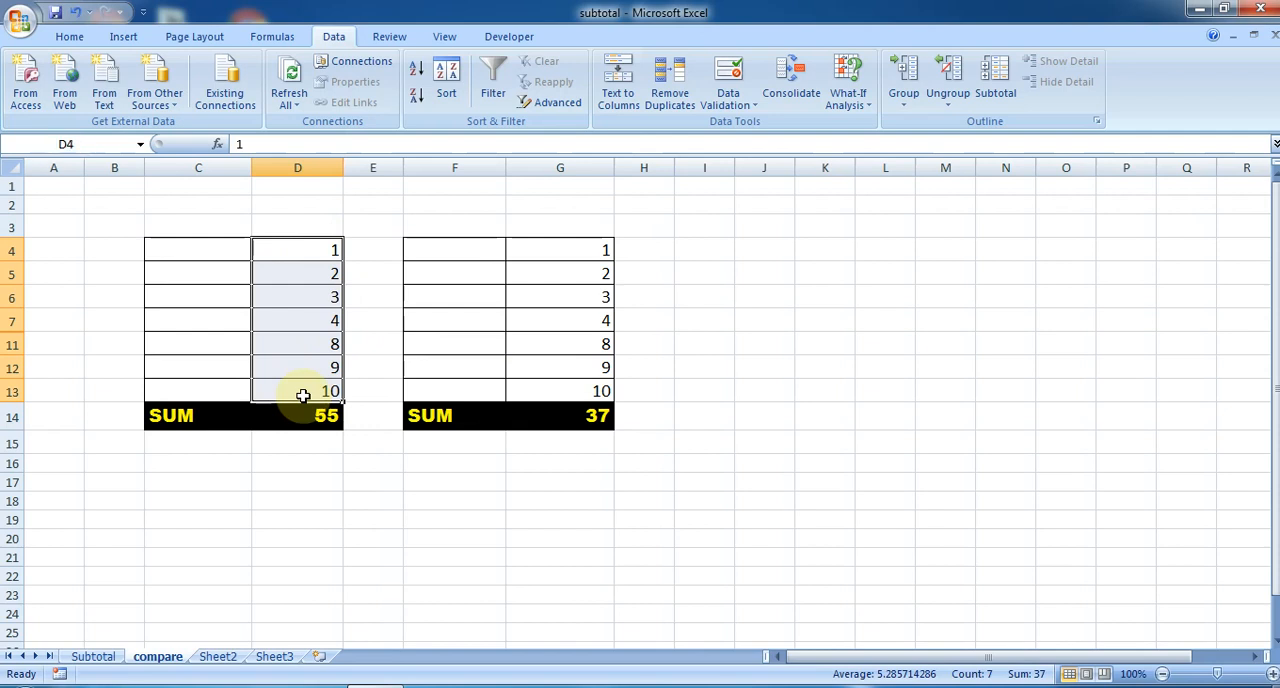